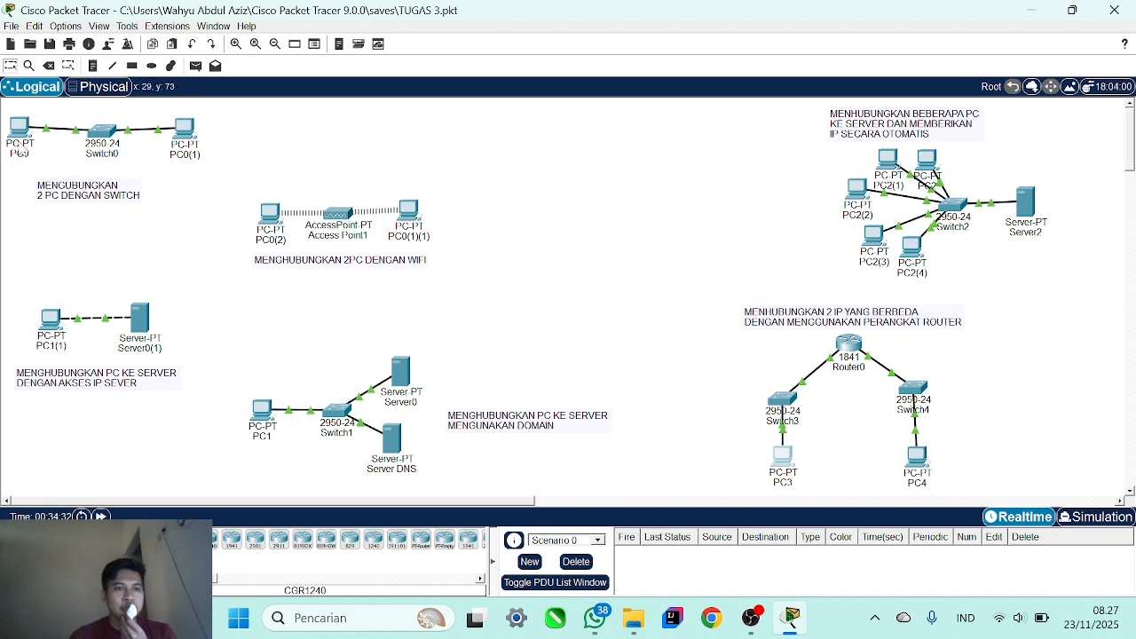
Ping 192.168.1.3 from PC0's command prompt to test the two-PC switch network, and close PC0's window.
mouse_move(20, 142)
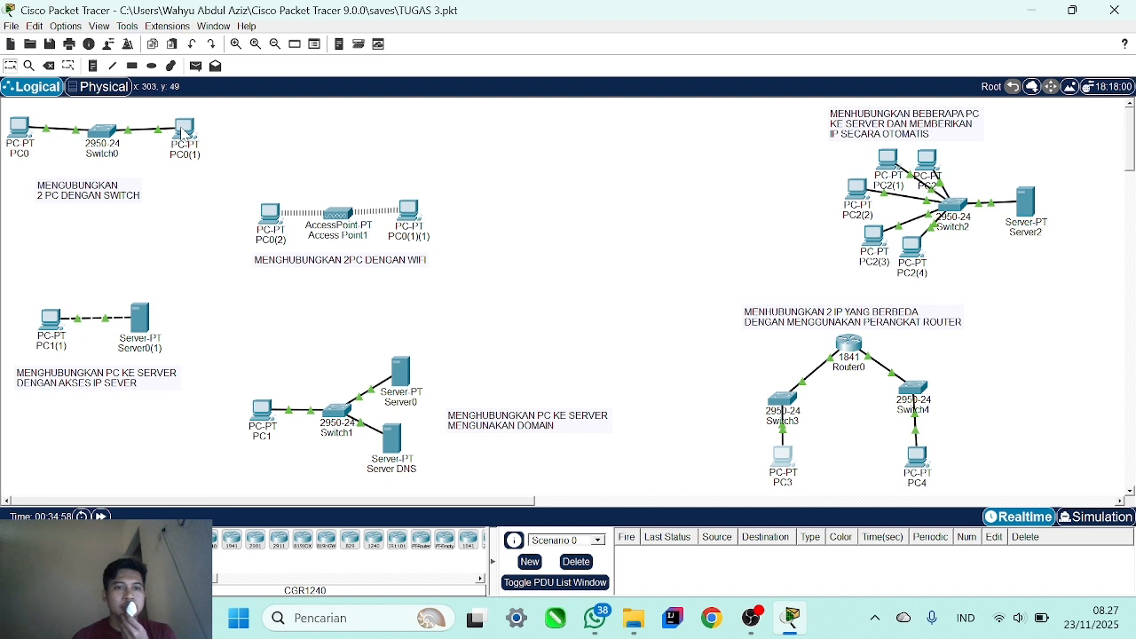
mouse_move(182, 130)
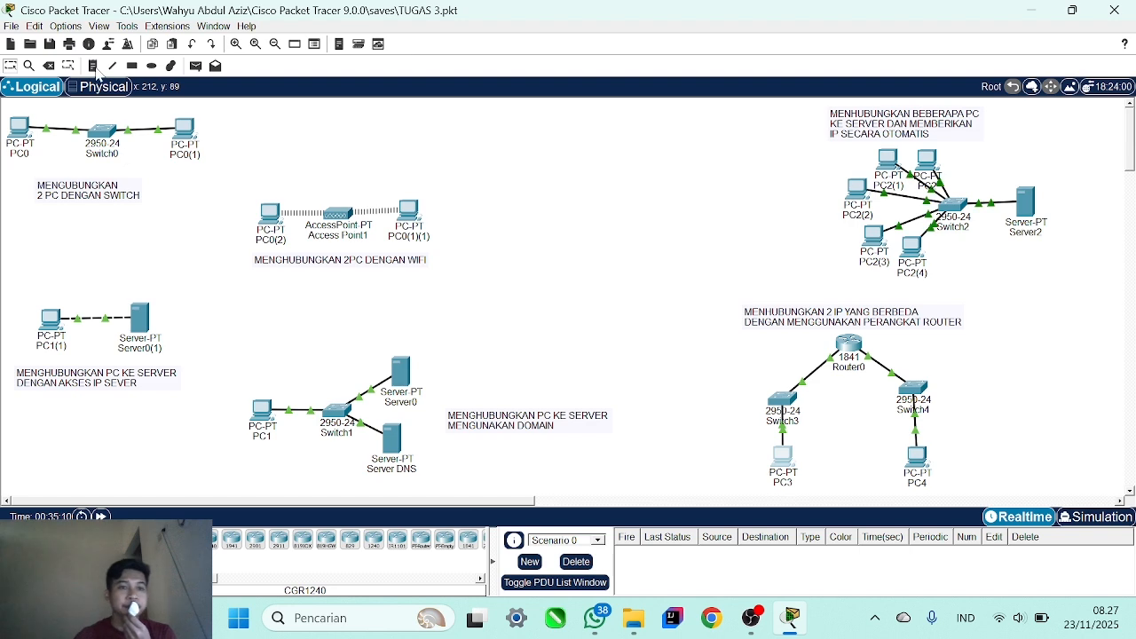
click(15, 142)
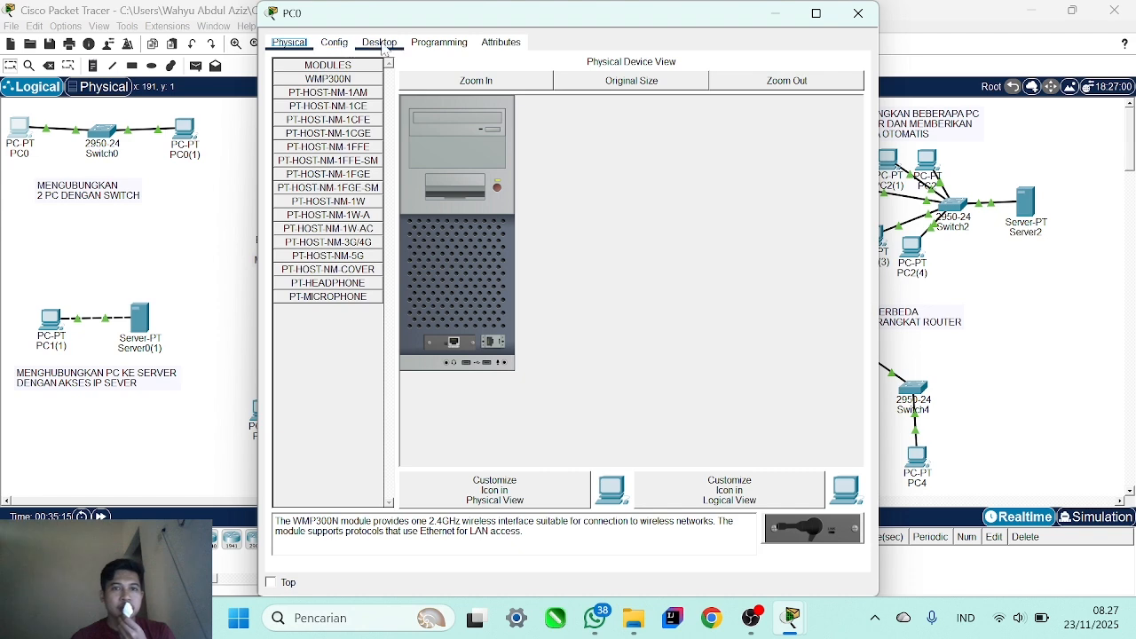
click(396, 48)
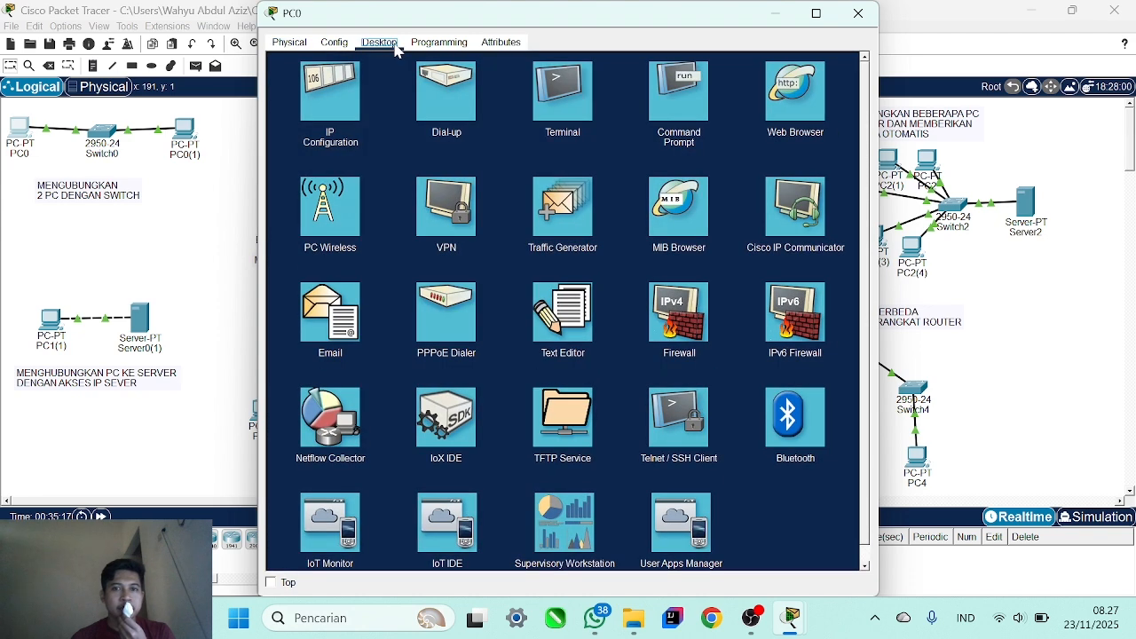
click(696, 124)
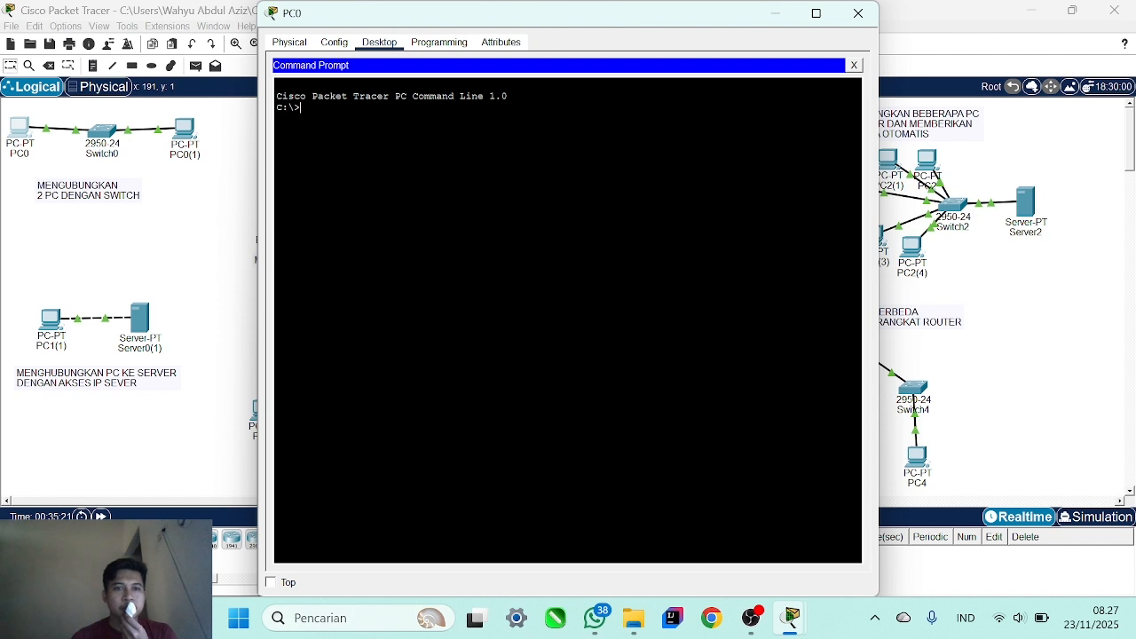
text(pi)
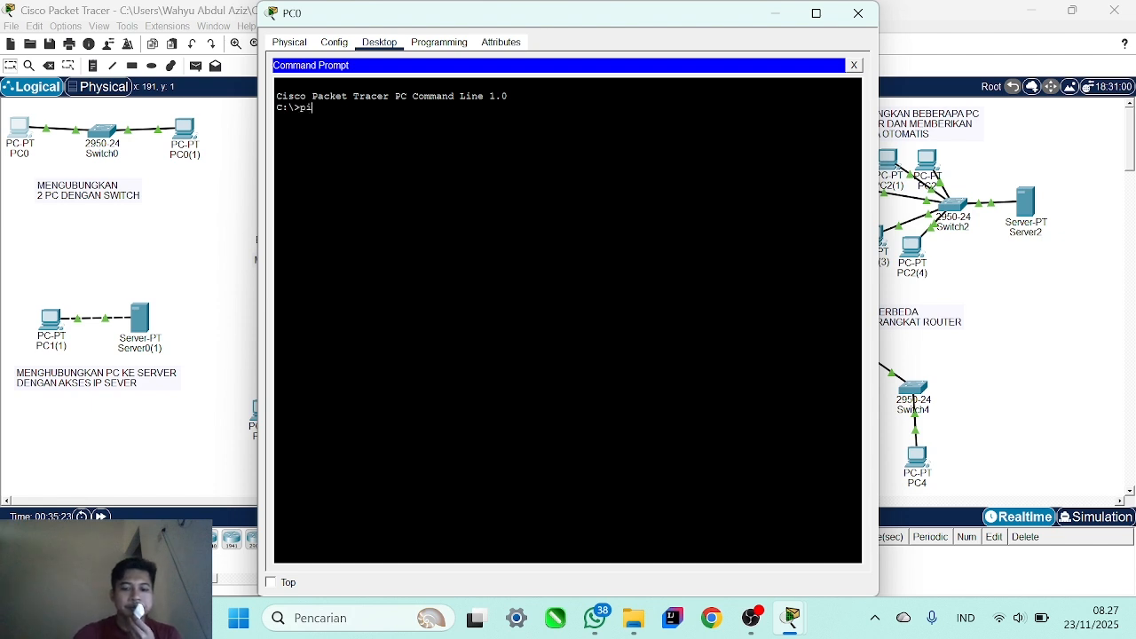
text(ng 1)
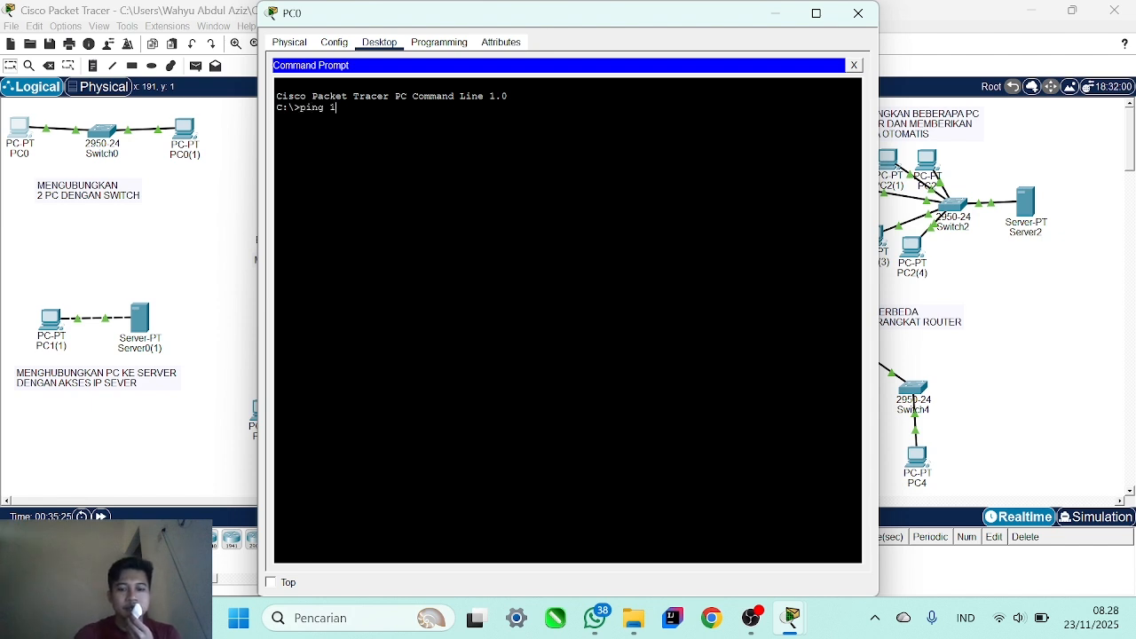
text(92.168.1)
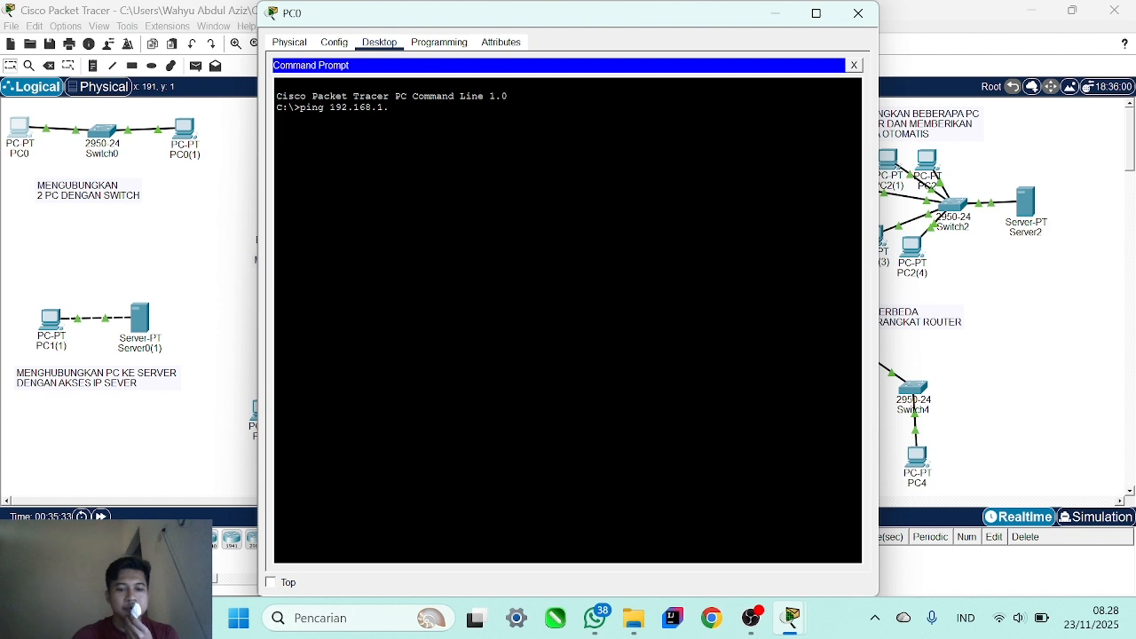
text(.3)
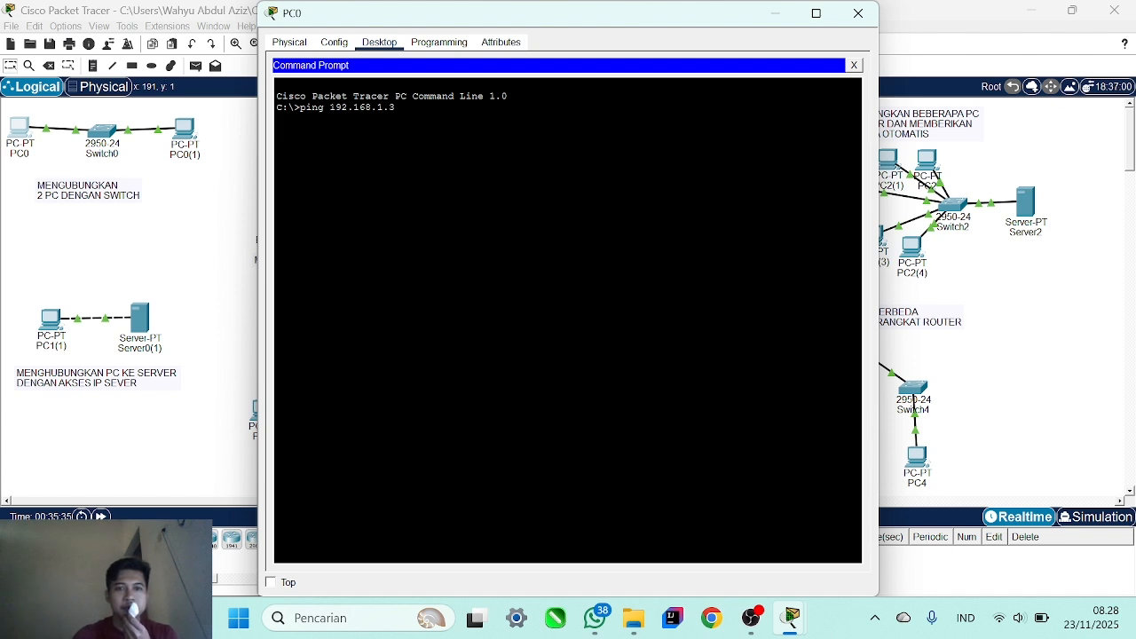
key(Return)
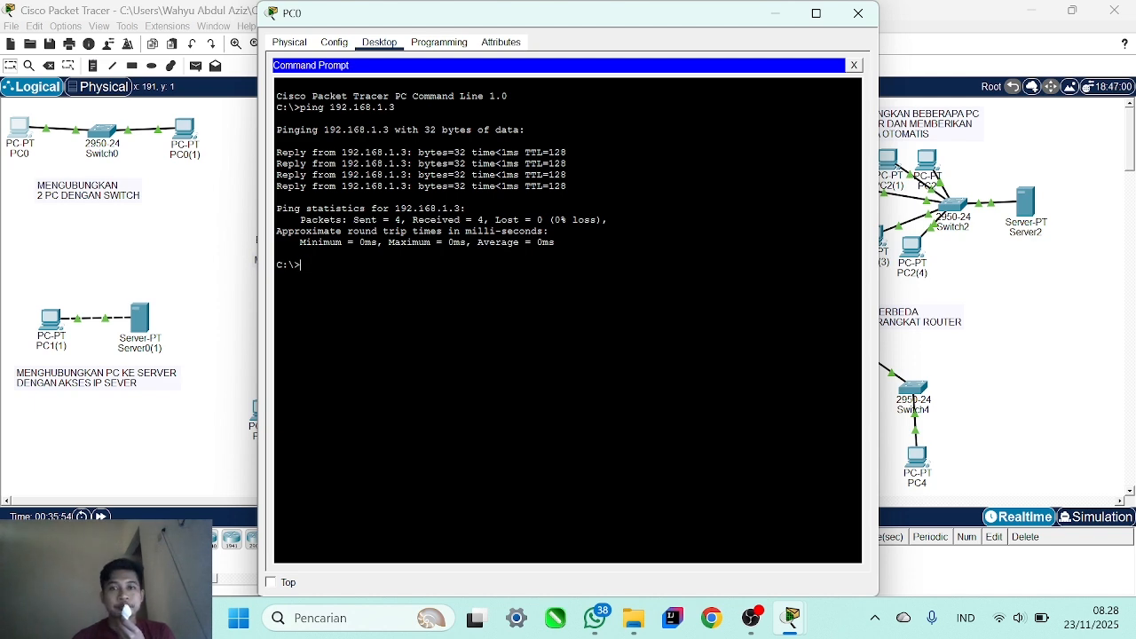
click(857, 16)
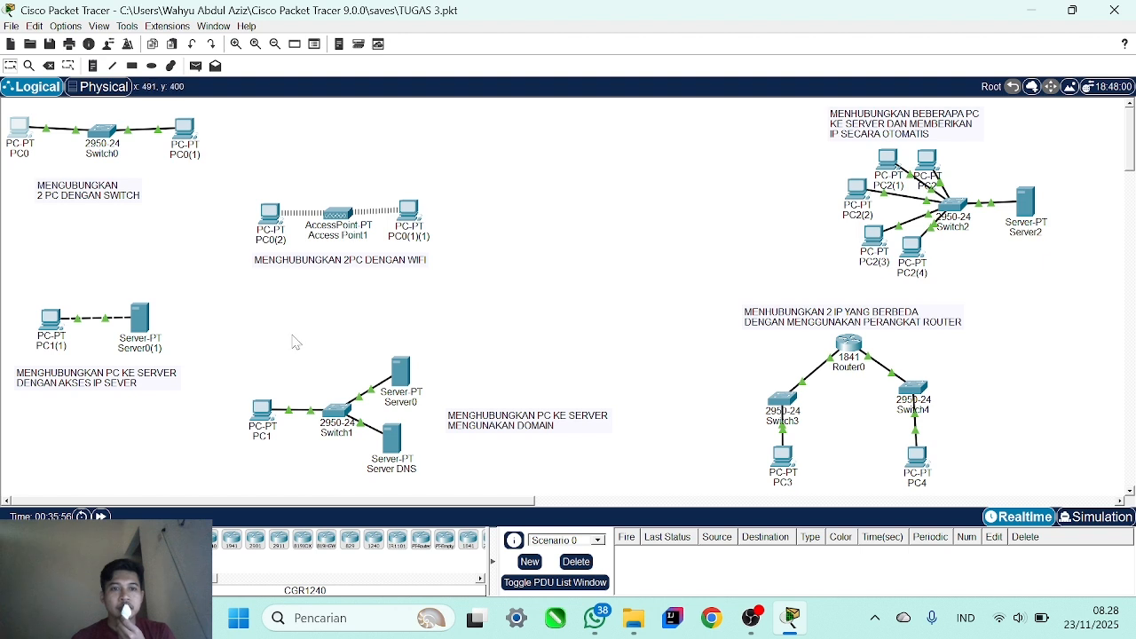
Switch PC0(2) in the access point network off and back on in its physical device view.
drag(230, 187, 444, 283)
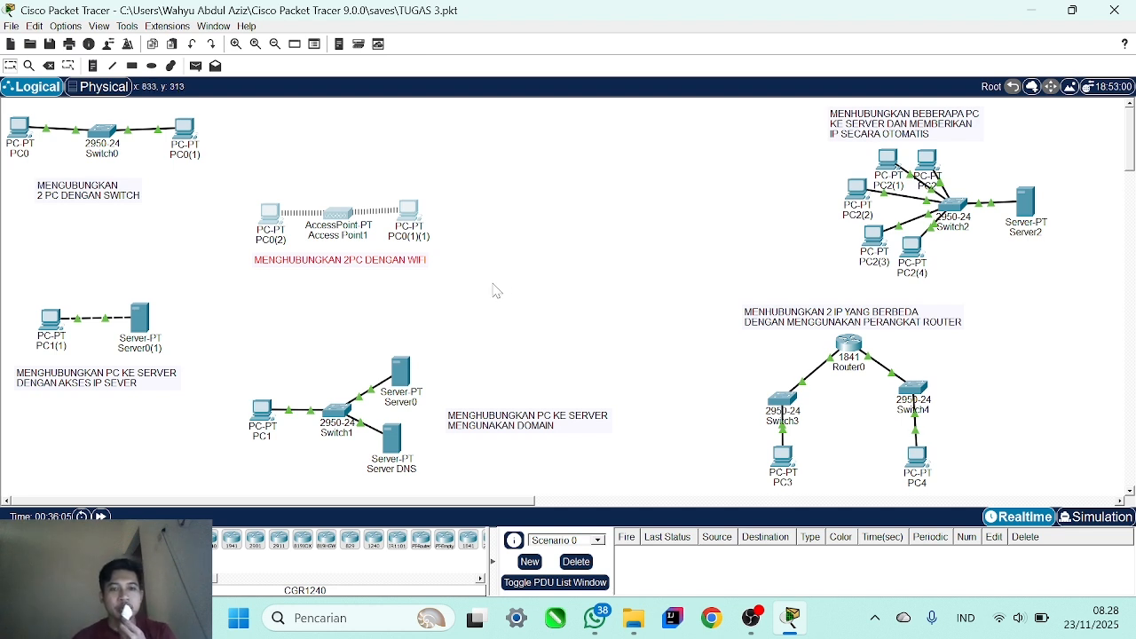
click(449, 302)
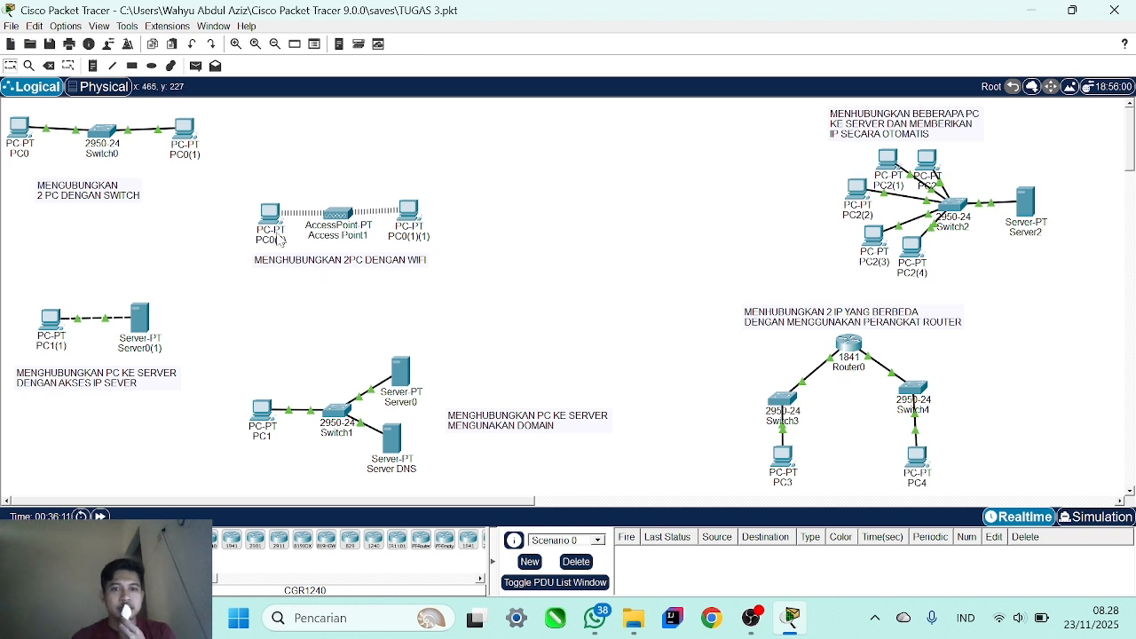
mouse_move(278, 240)
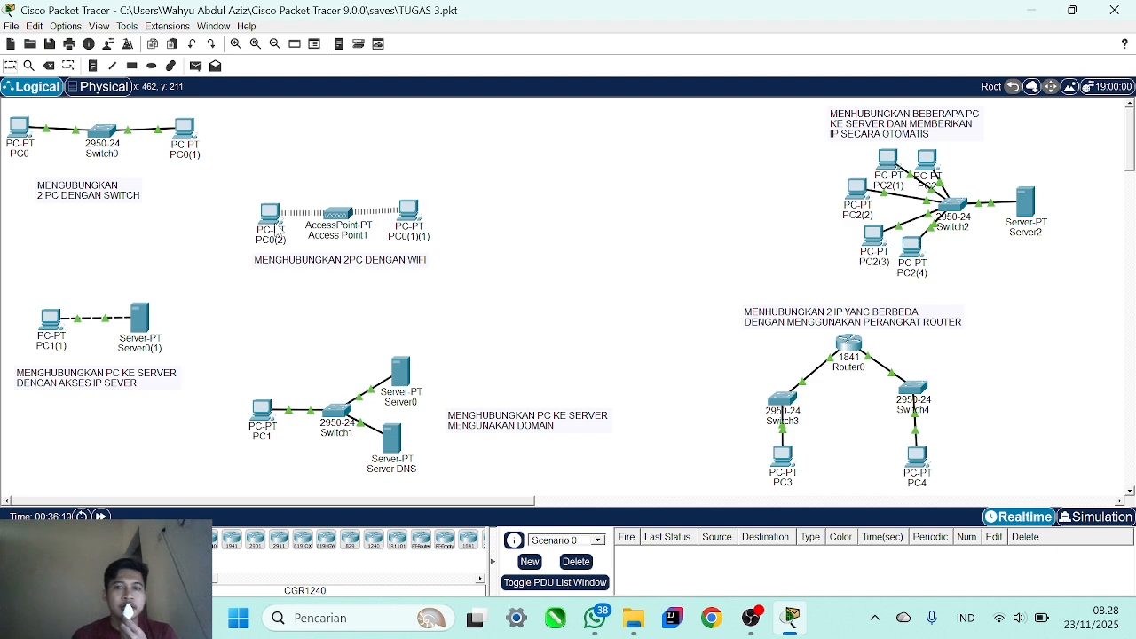
click(278, 220)
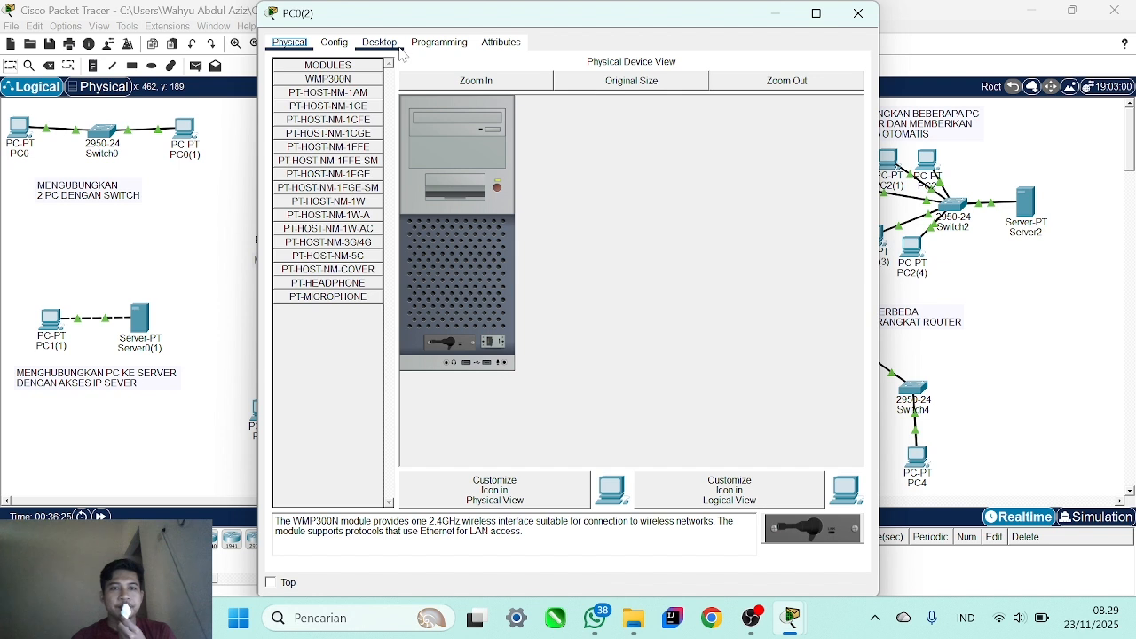
click(497, 188)
mouse_move(449, 349)
mouse_down()
mouse_move(432, 337)
mouse_move(462, 334)
mouse_move(451, 361)
mouse_move(458, 355)
mouse_up()
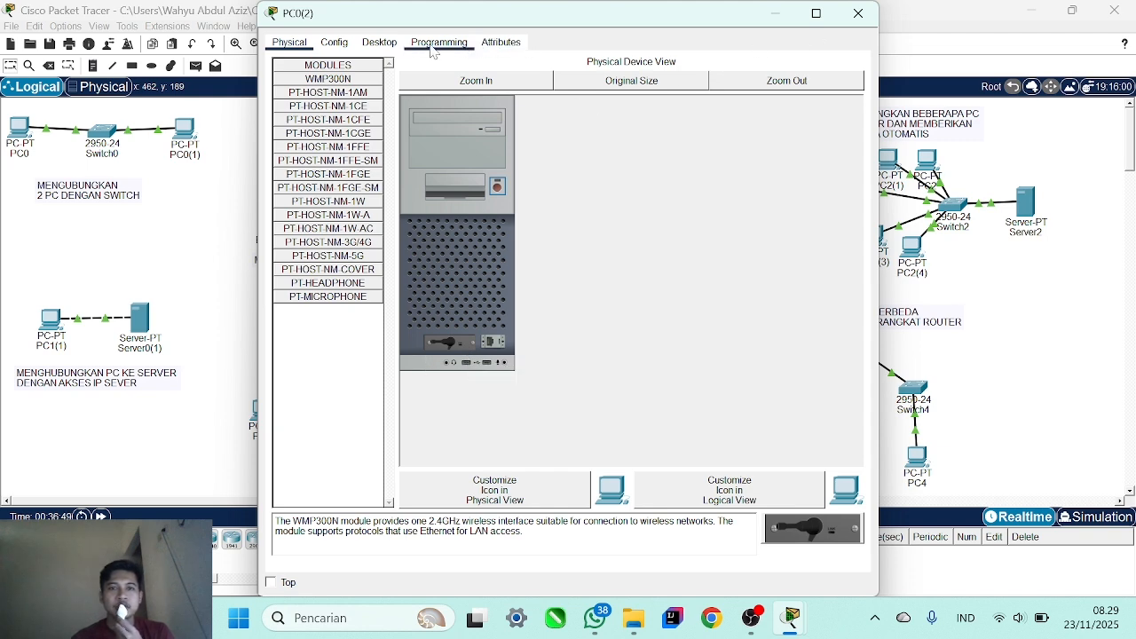
click(379, 43)
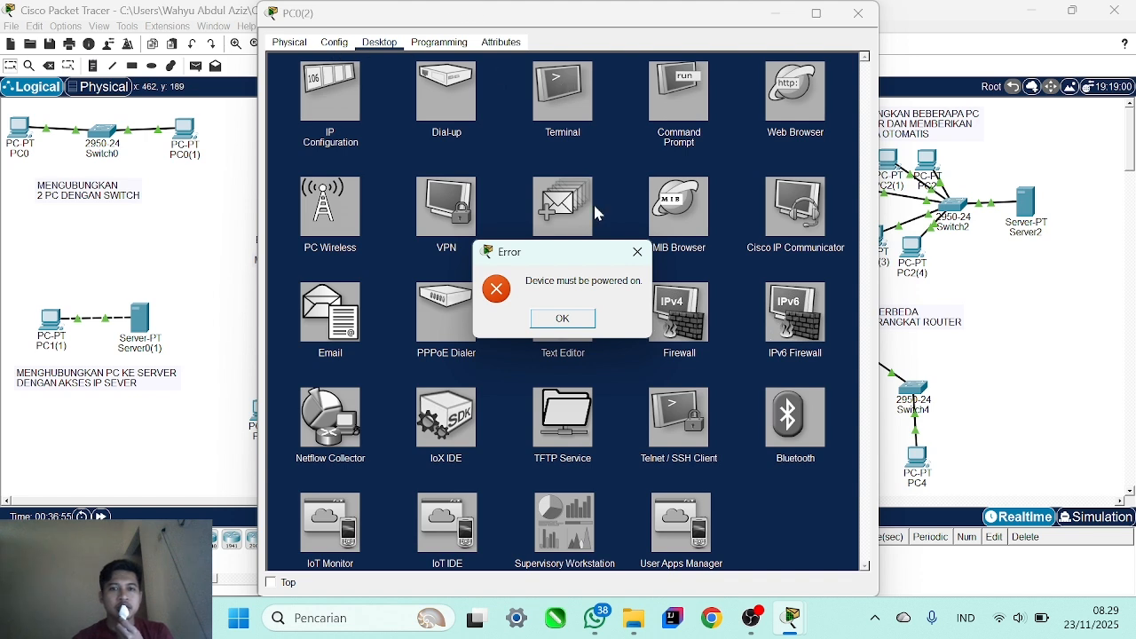
click(638, 252)
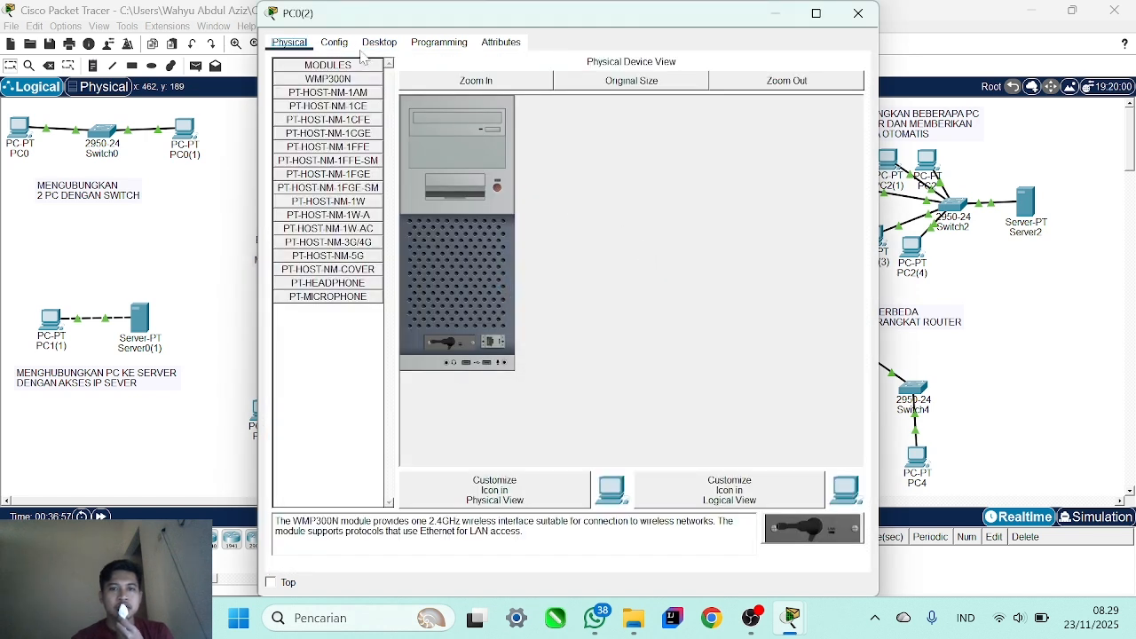
click(498, 188)
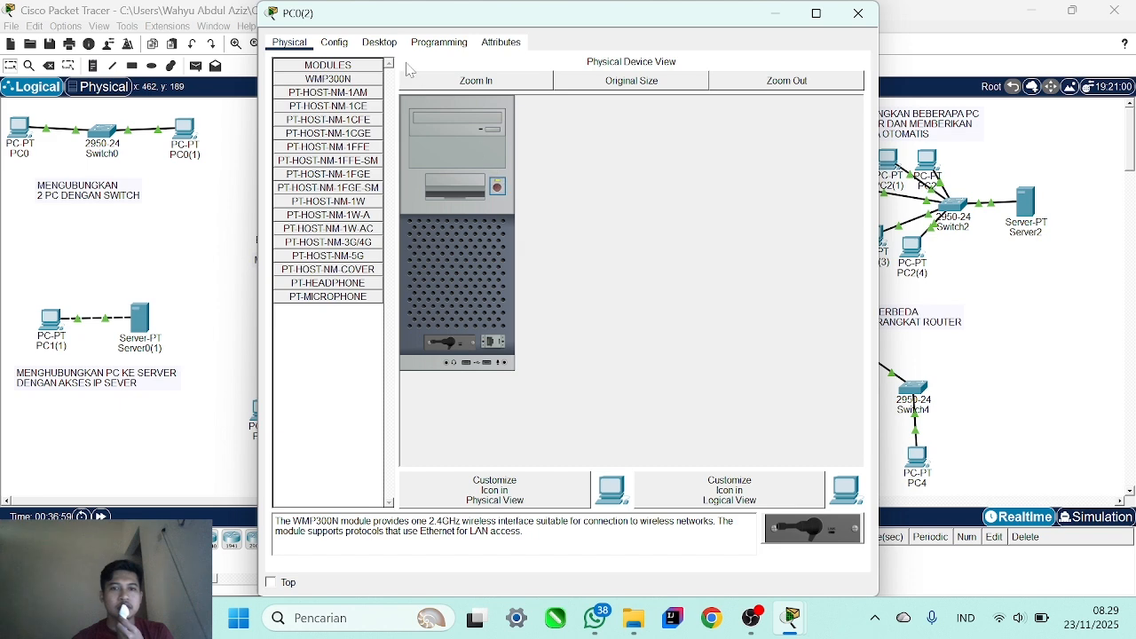
View the Wireless0 IP configuration of PC0(2) and close its window.
click(379, 42)
click(325, 105)
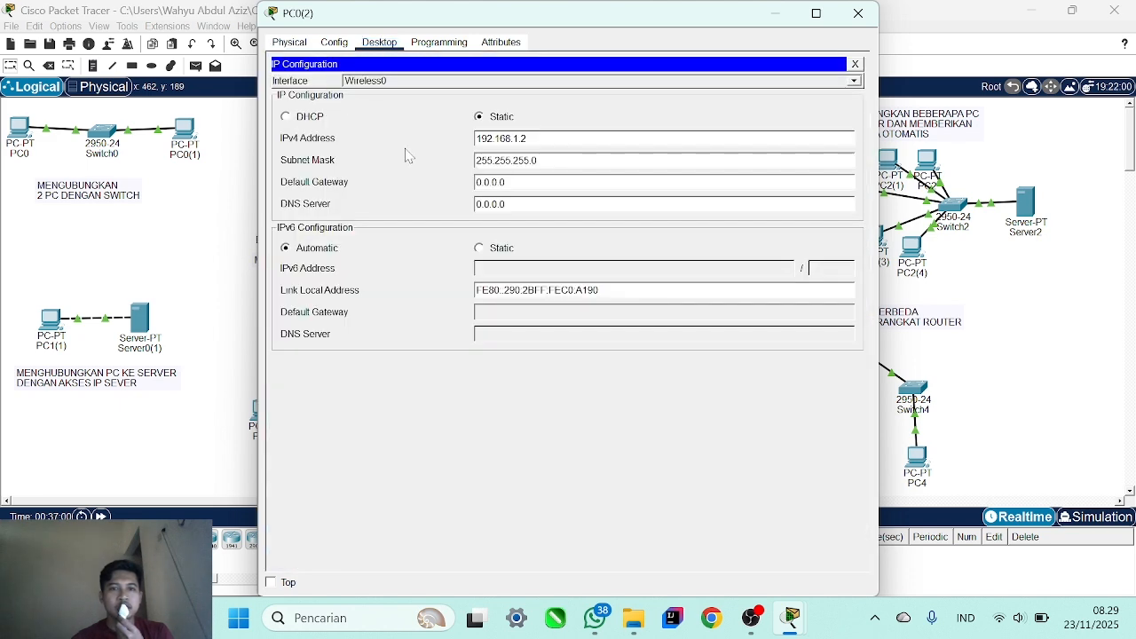
click(845, 16)
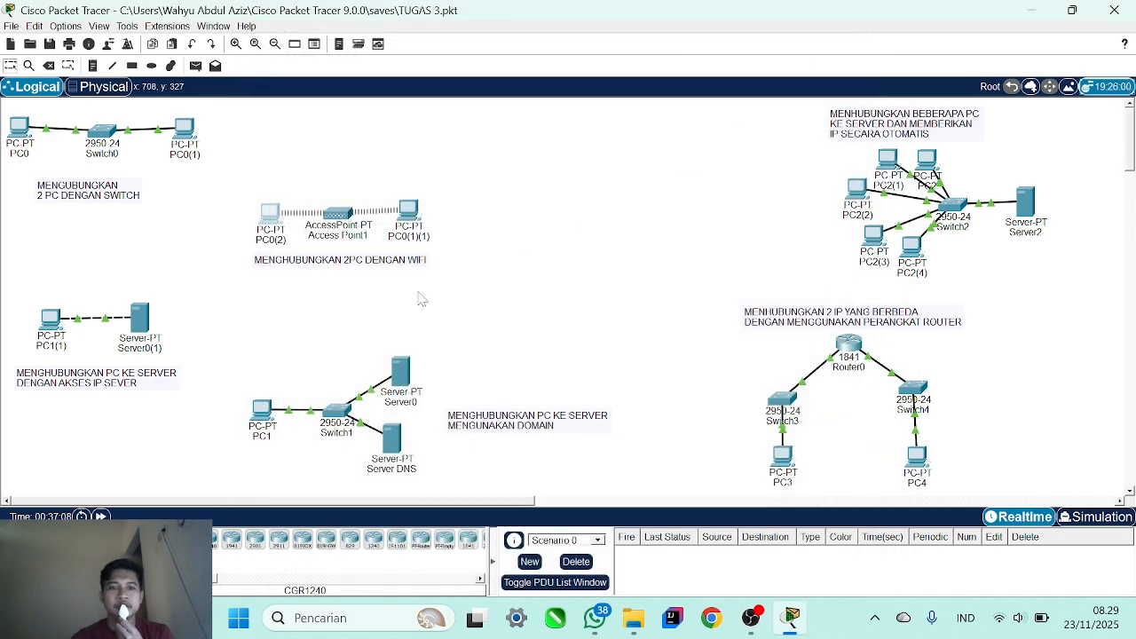
Ping 192.168.1.2 from the command prompt of PC0(2) in the WiFi network, and close its window.
click(268, 222)
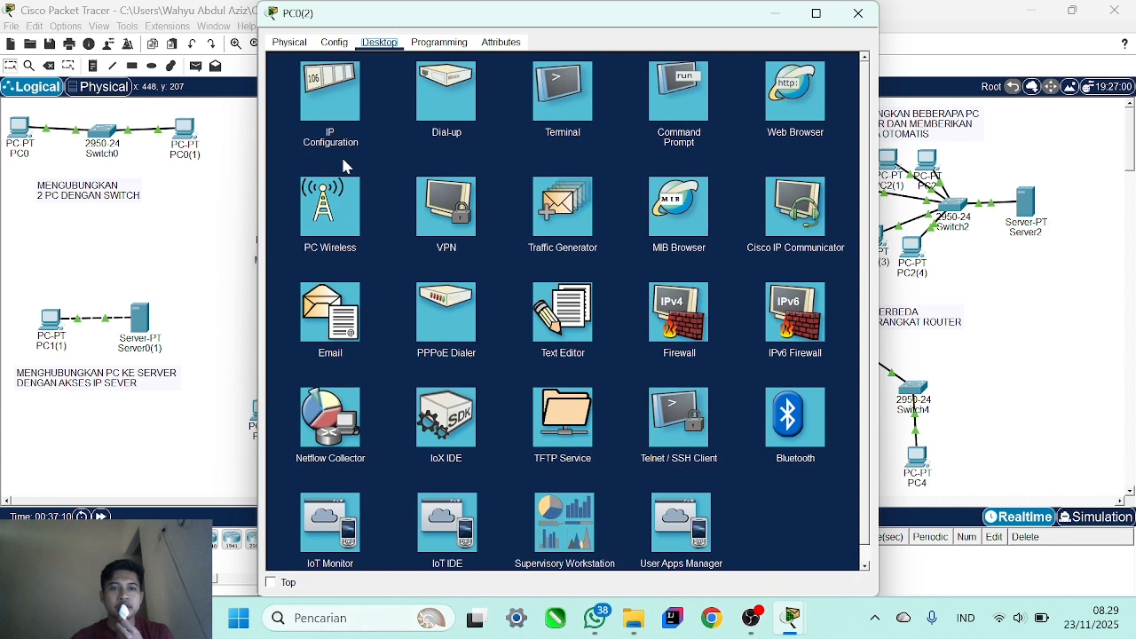
click(680, 93)
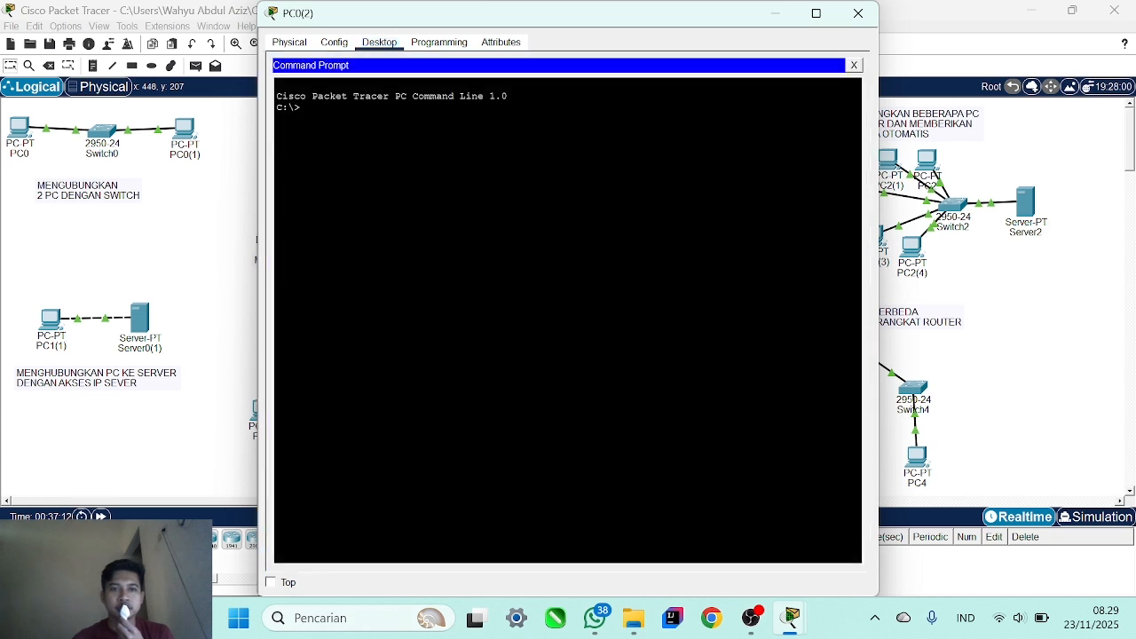
key(Return)
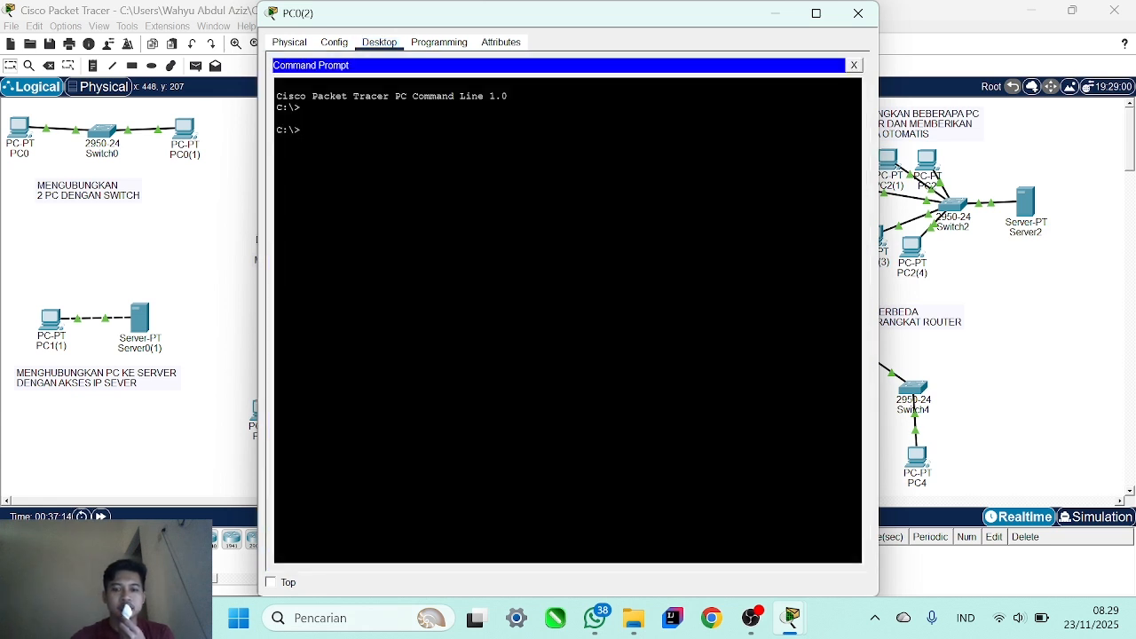
text(ping)
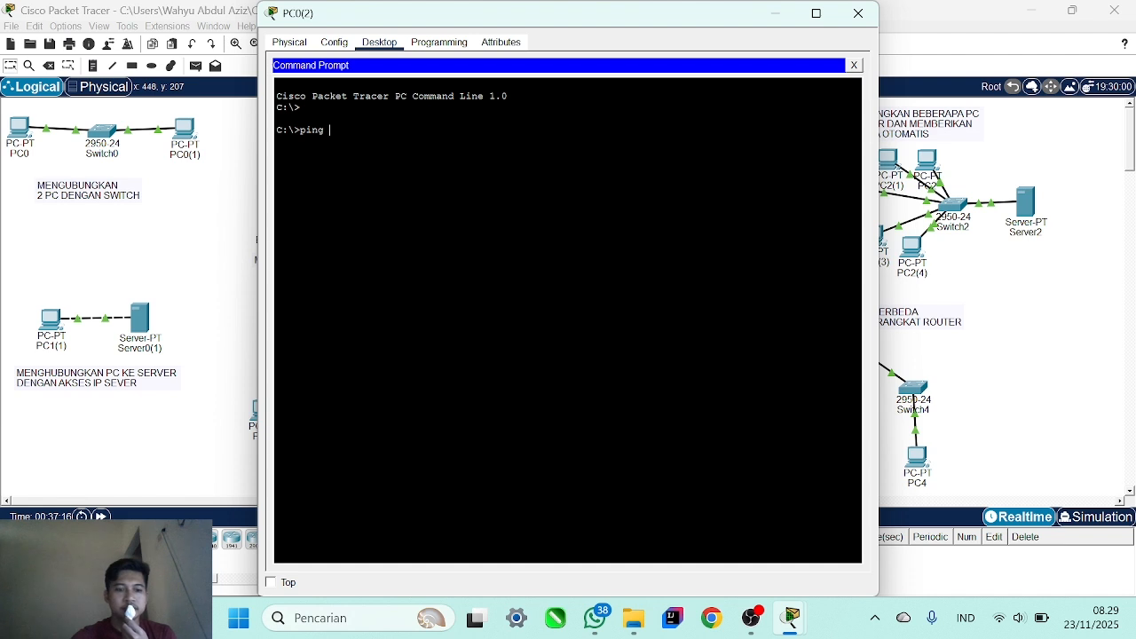
text( 182)
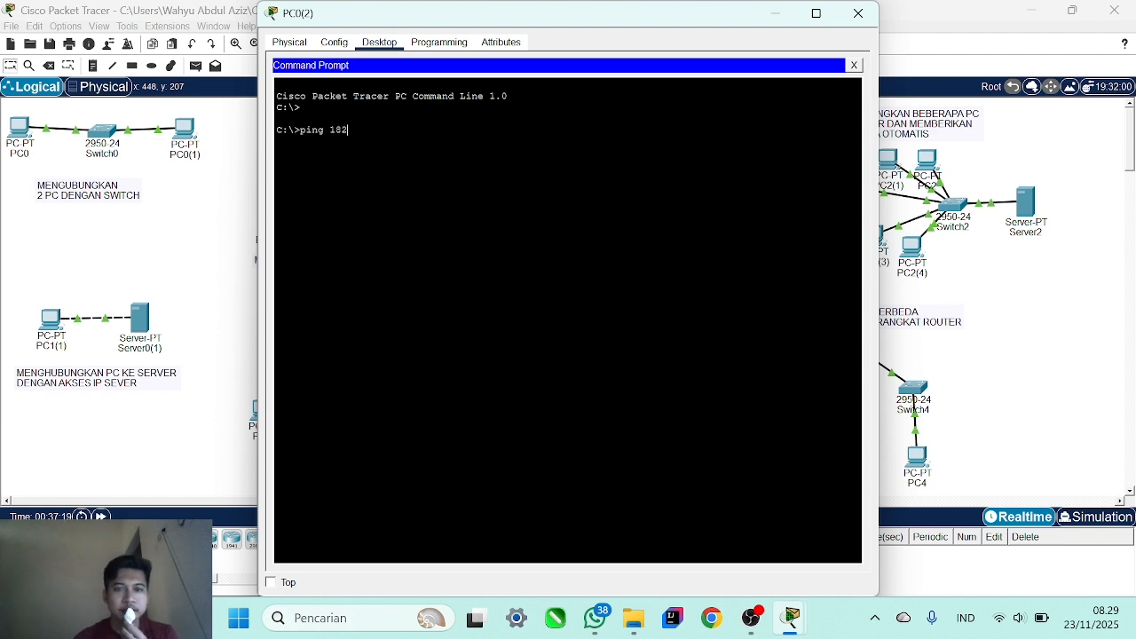
key(BackSpace)
key(BackSpace)
text(92.1)
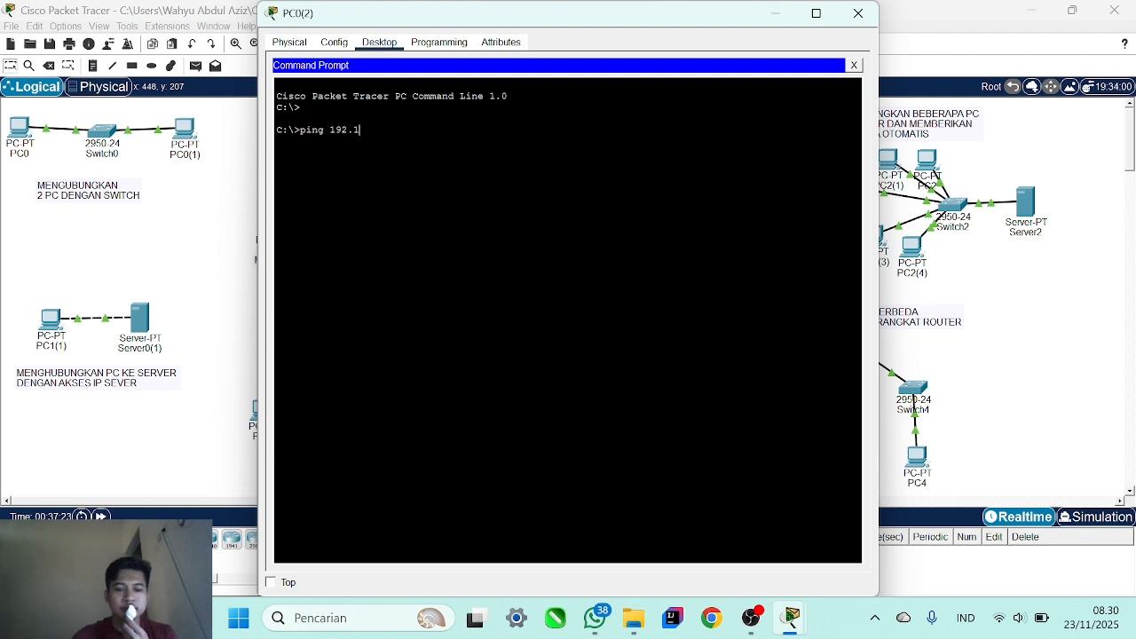
text(68)
key(BackSpace)
text(68.1)
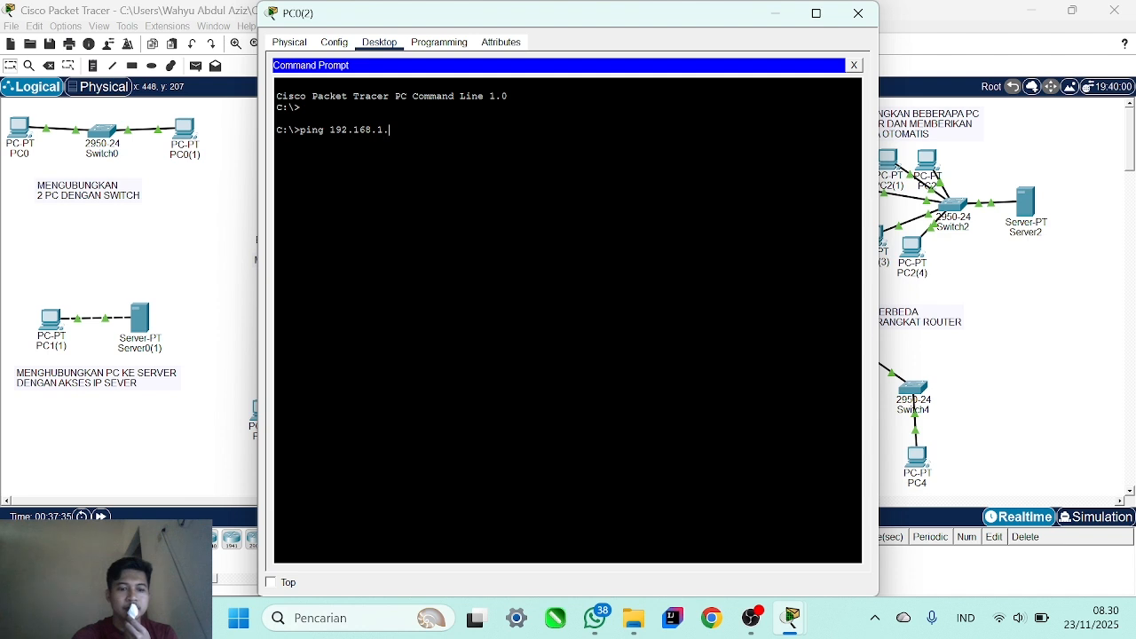
text(.2)
key(Return)
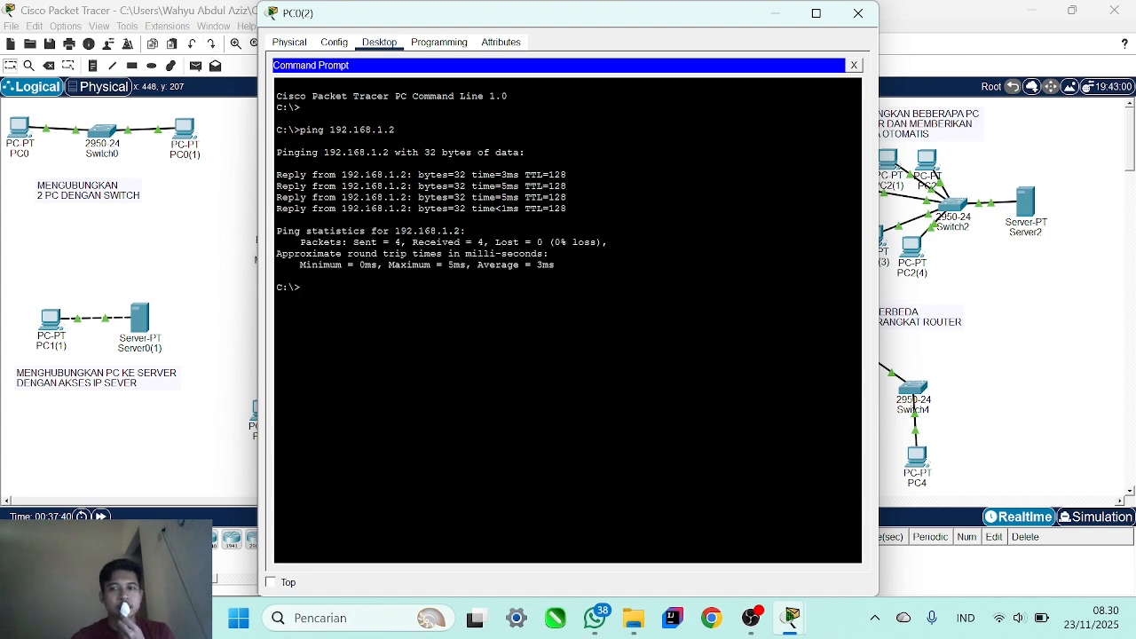
click(868, 19)
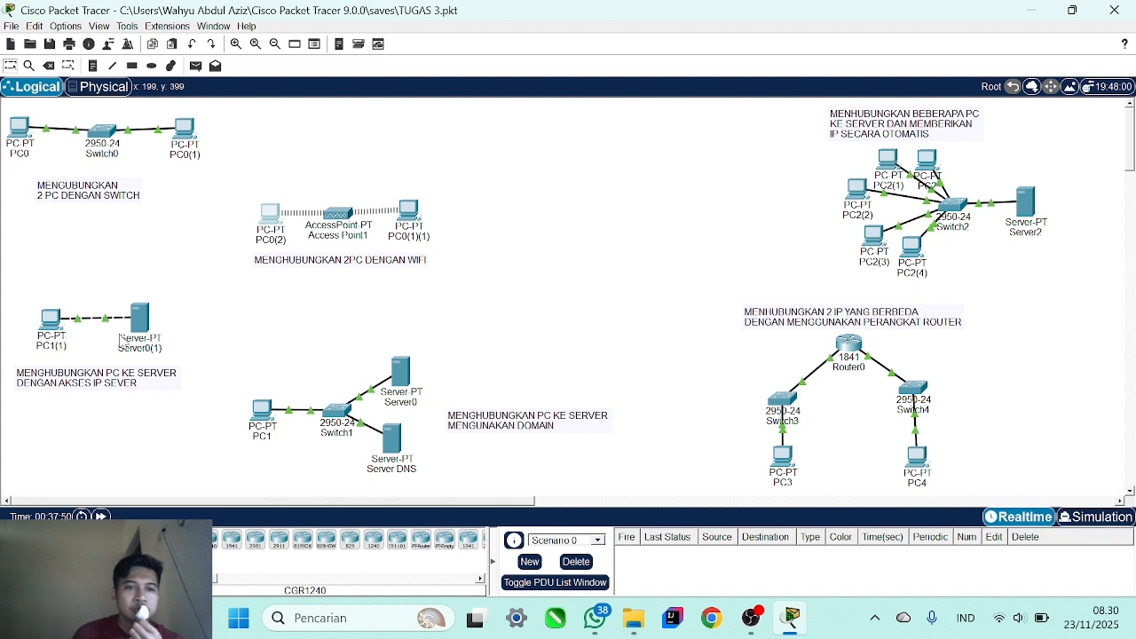
View the HTTP service settings of Server0(1) in the direct PC-to-server network.
mouse_move(123, 341)
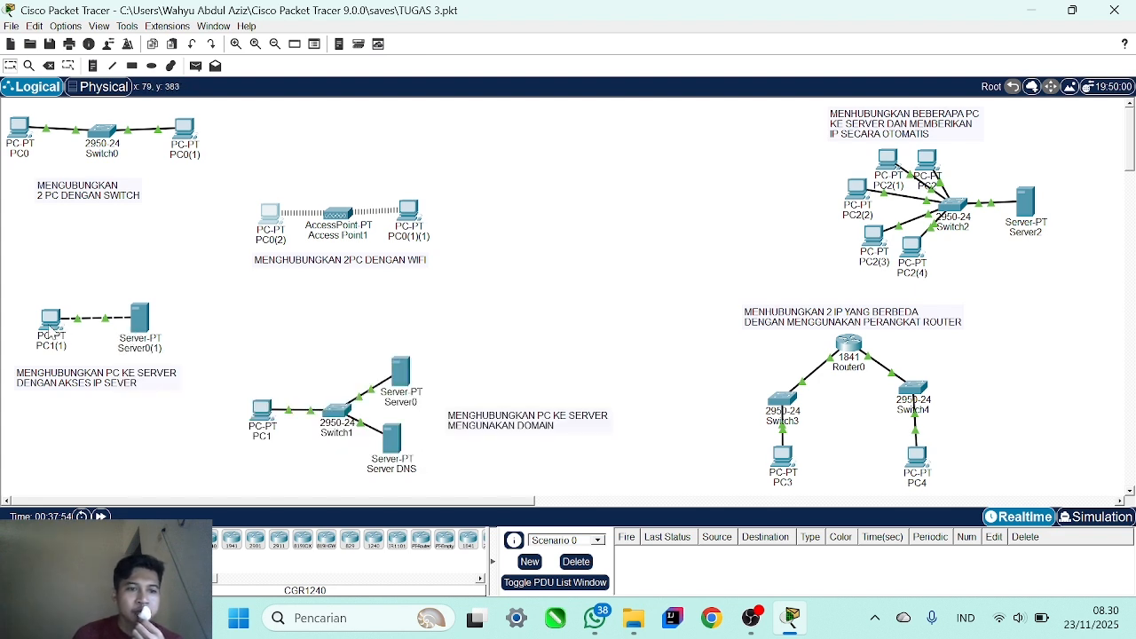
mouse_move(53, 328)
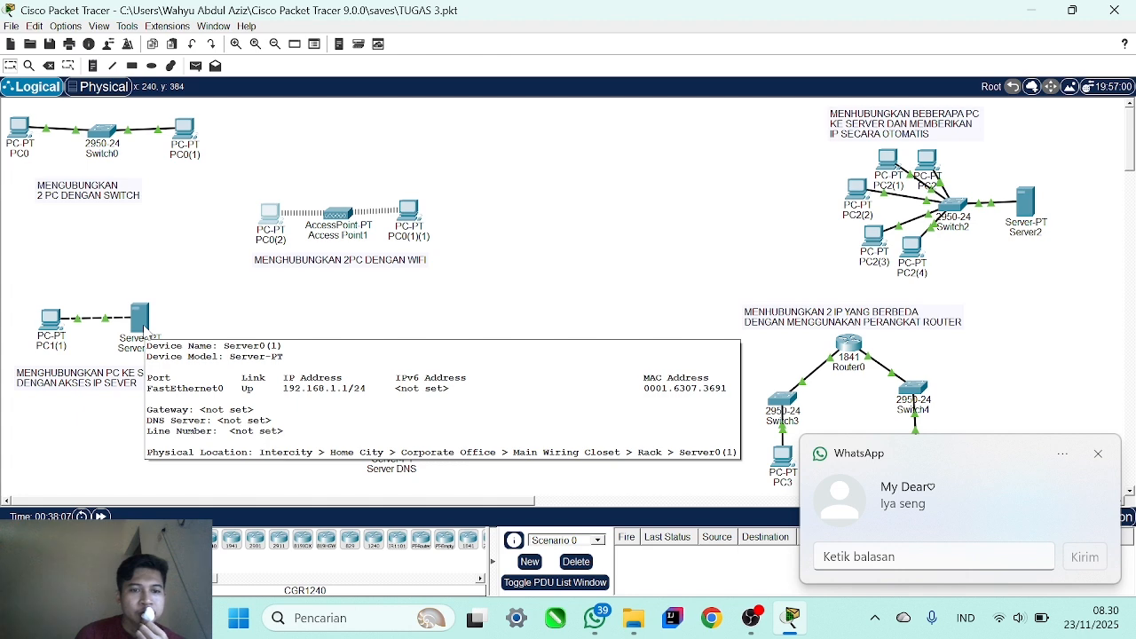
click(145, 329)
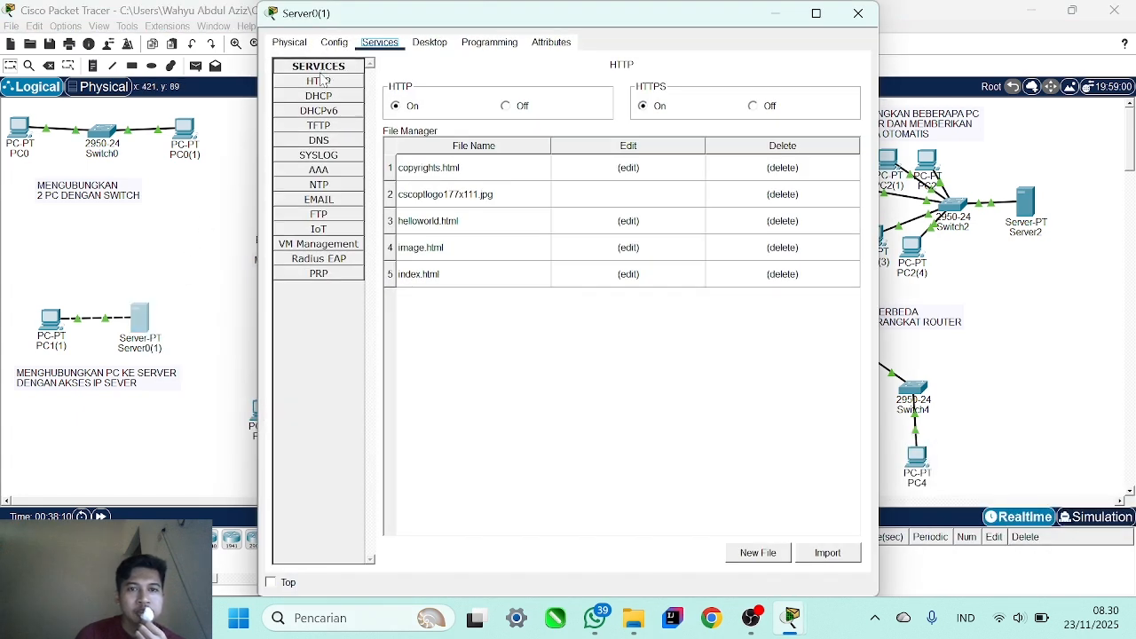
click(317, 81)
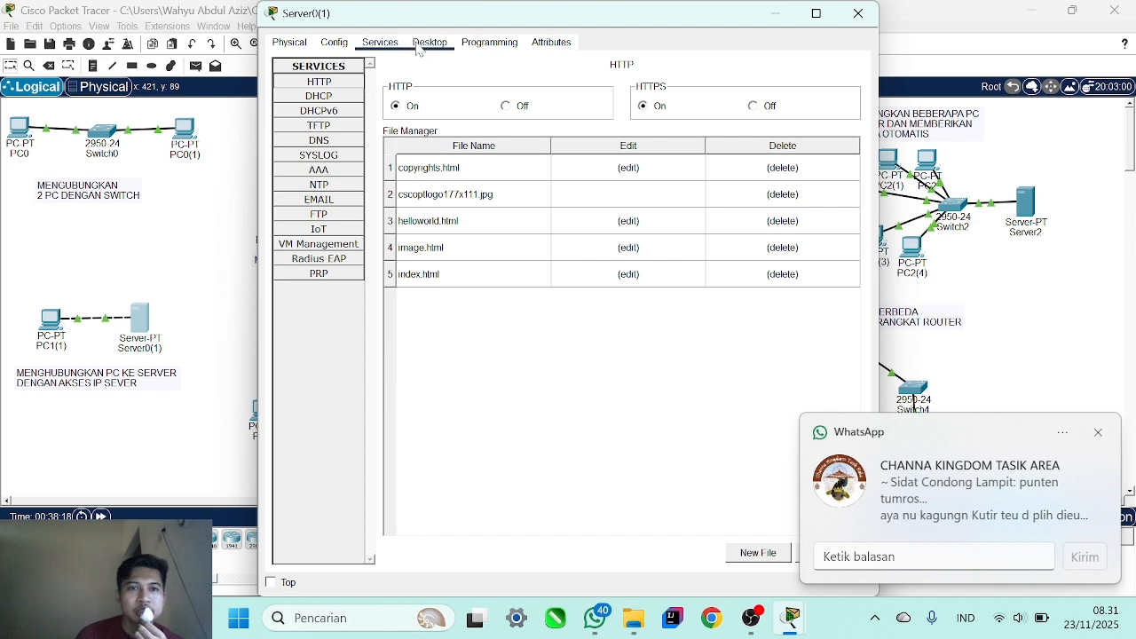
Review the FastEthernet0 settings and IP configuration of Server0(1), and close its window.
click(336, 43)
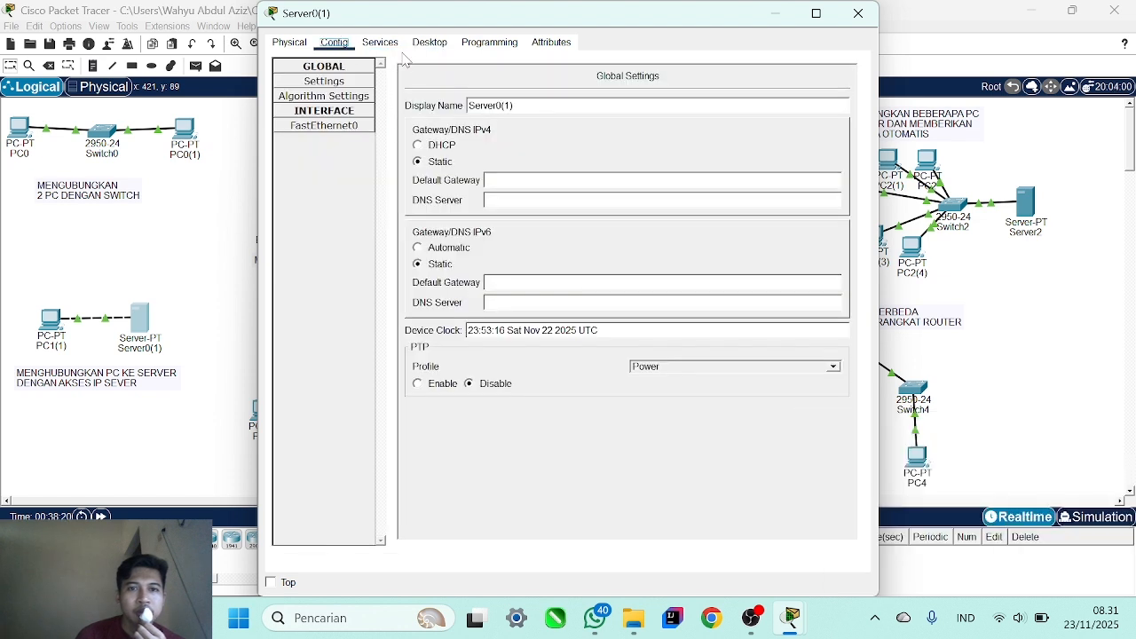
click(345, 132)
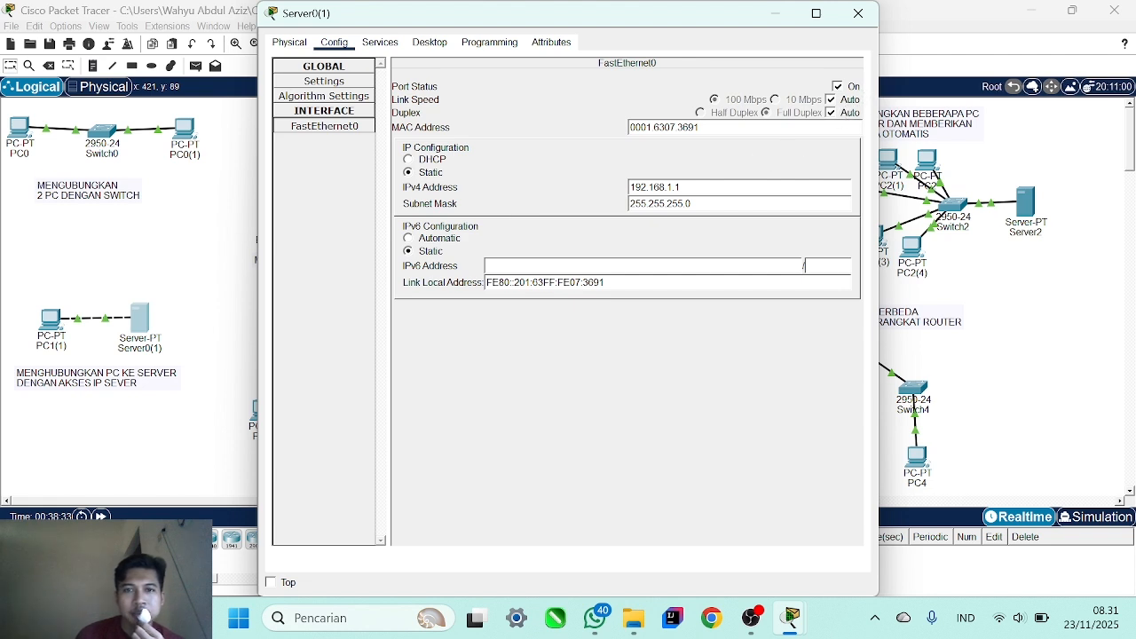
click(444, 44)
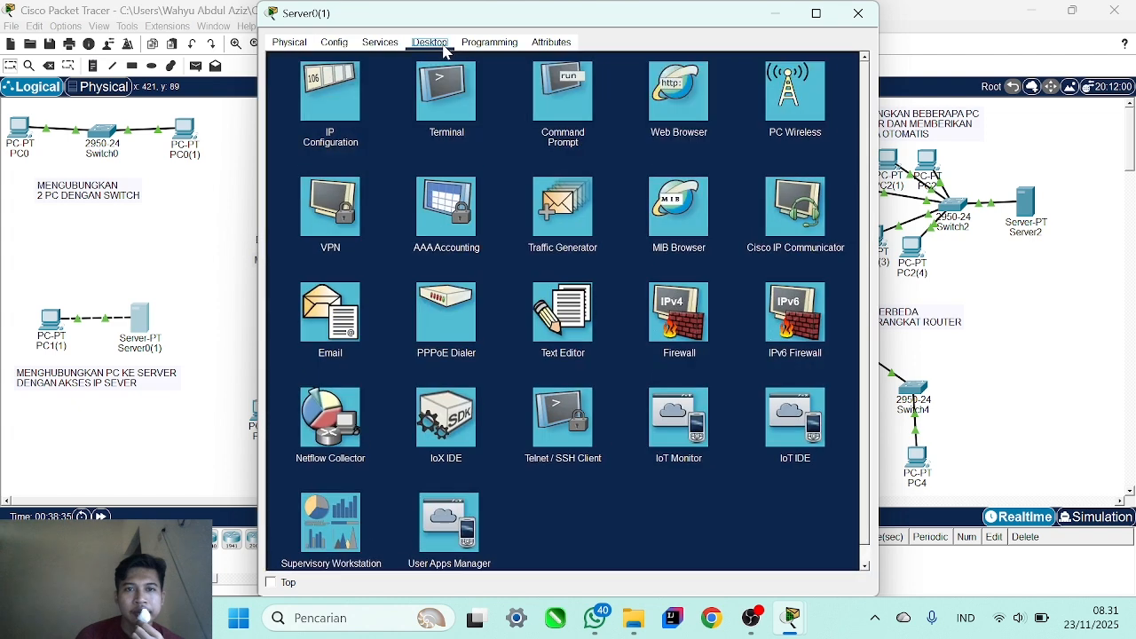
click(357, 85)
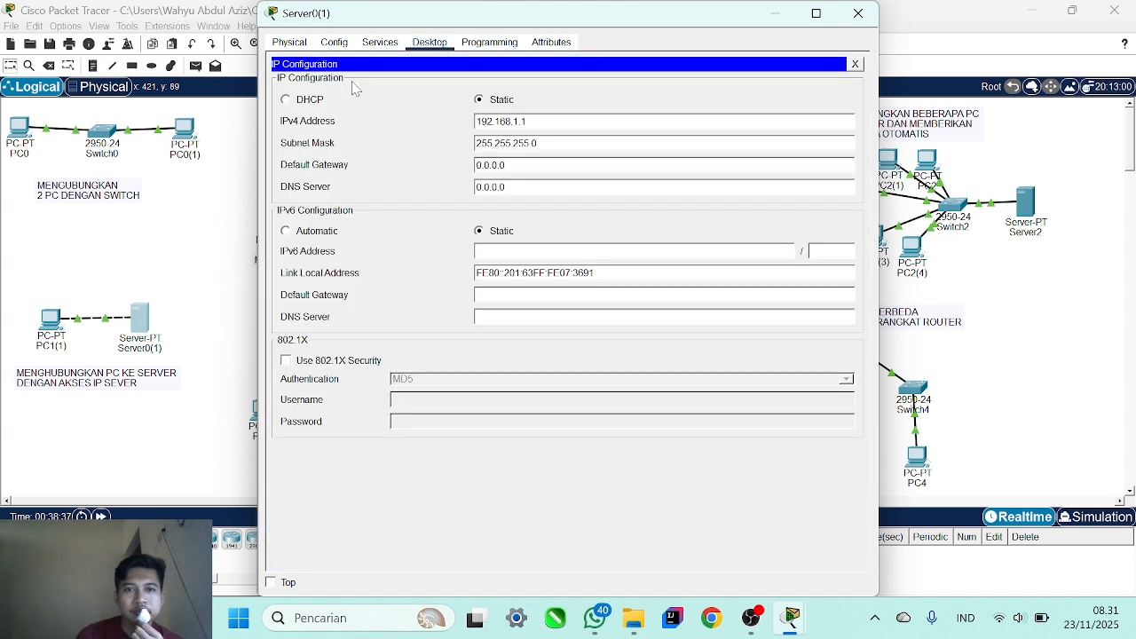
click(858, 15)
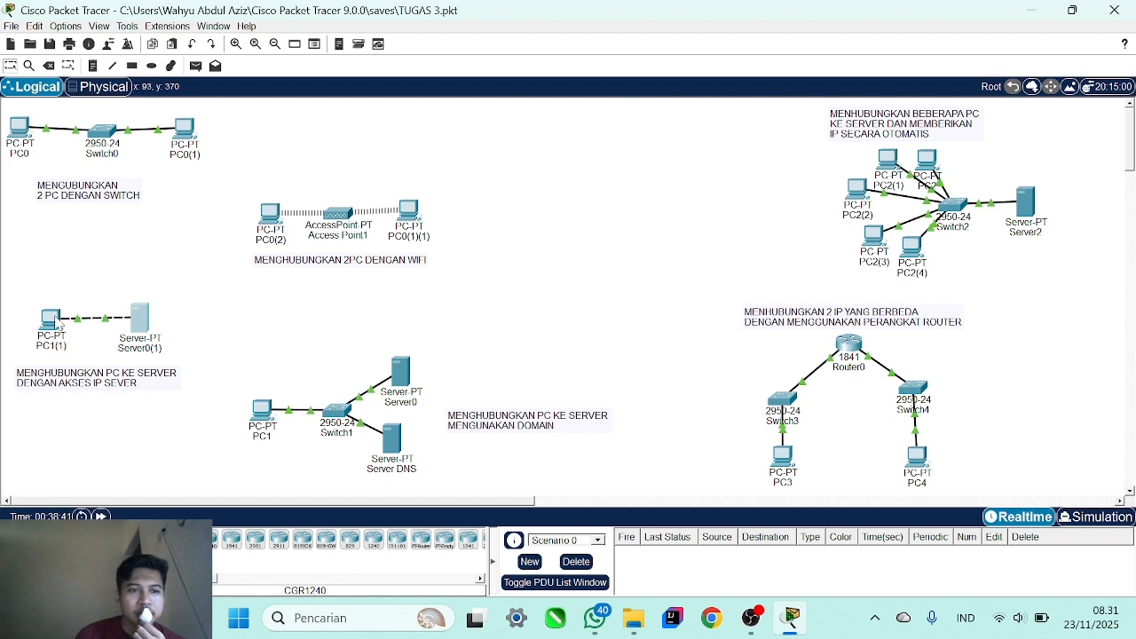
Ping the server at 192.168.1.1 from the command prompt of PC1(1), and close its window.
click(56, 325)
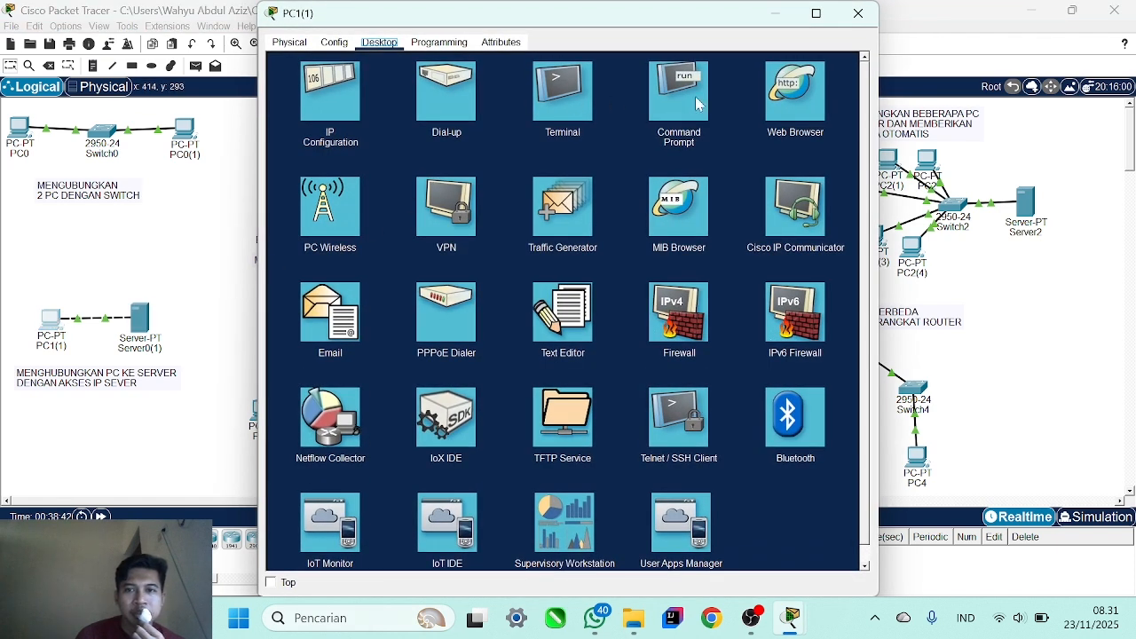
click(679, 92)
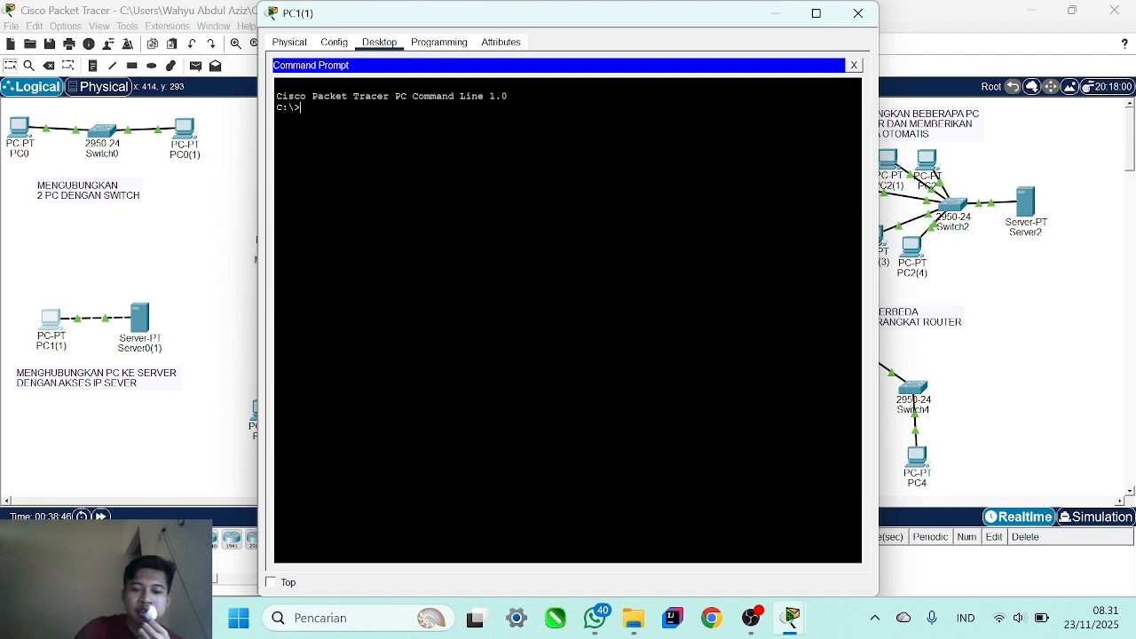
text(ping )
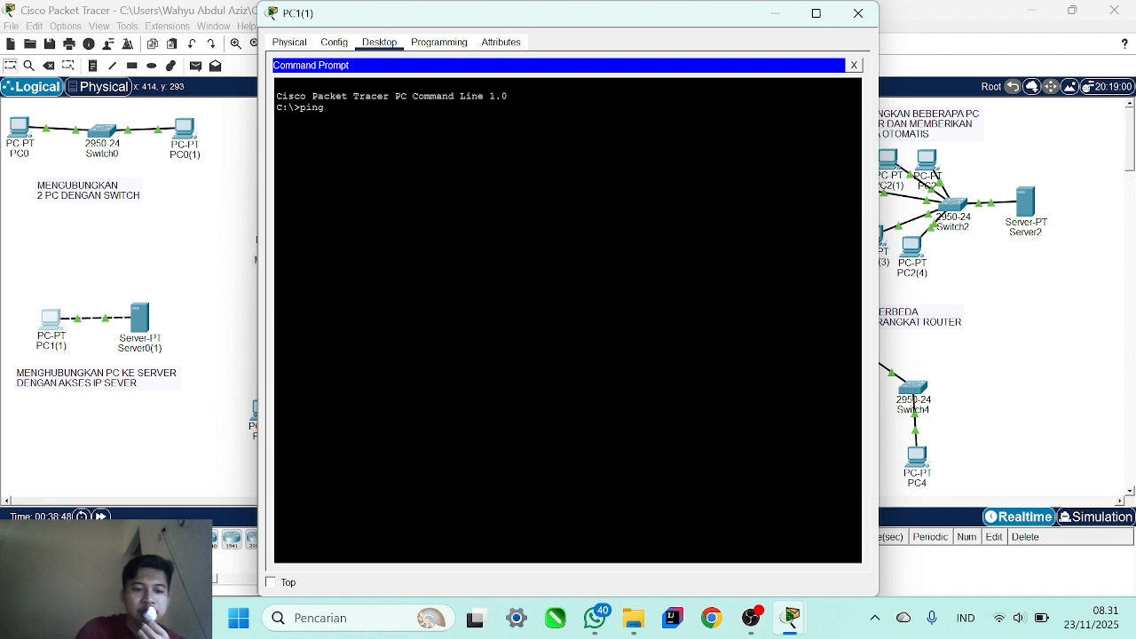
text(192)
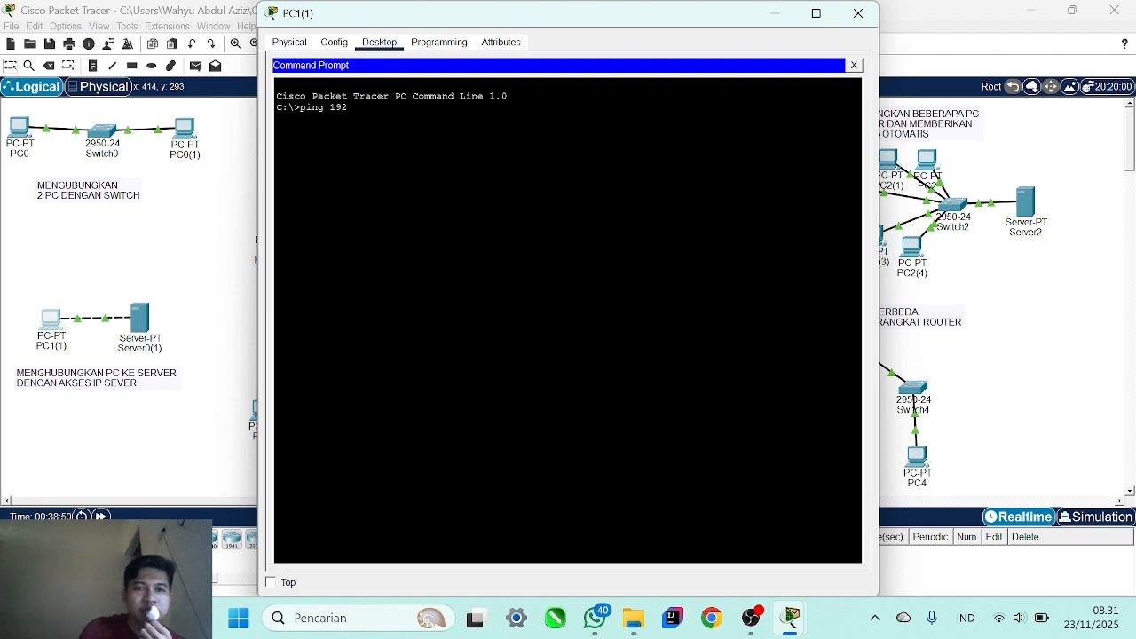
text(.1)
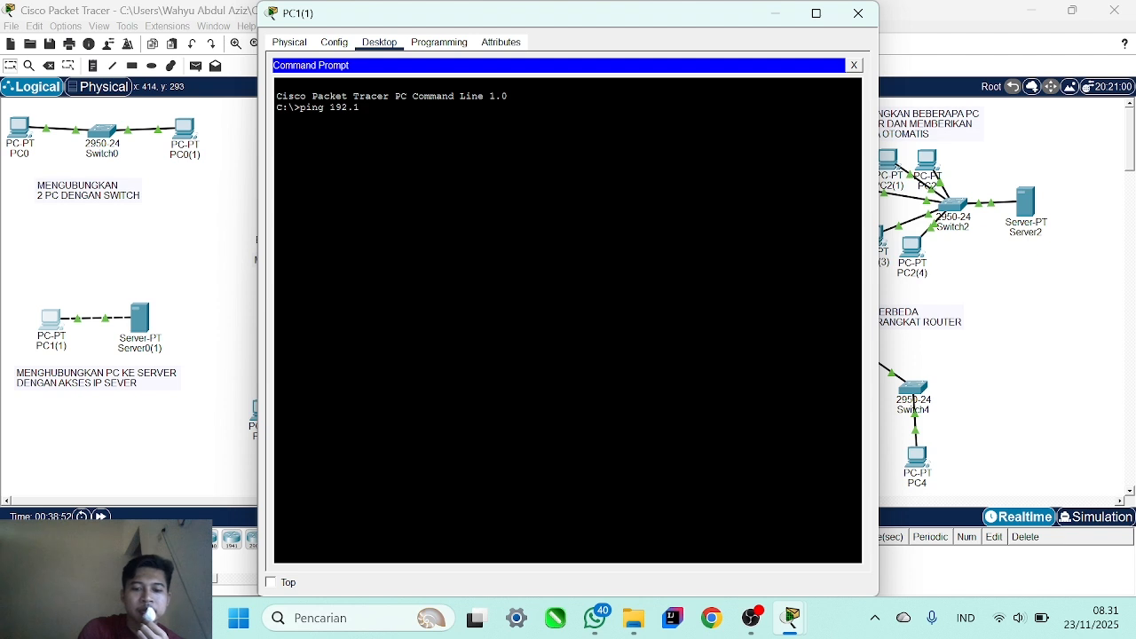
text(68.1)
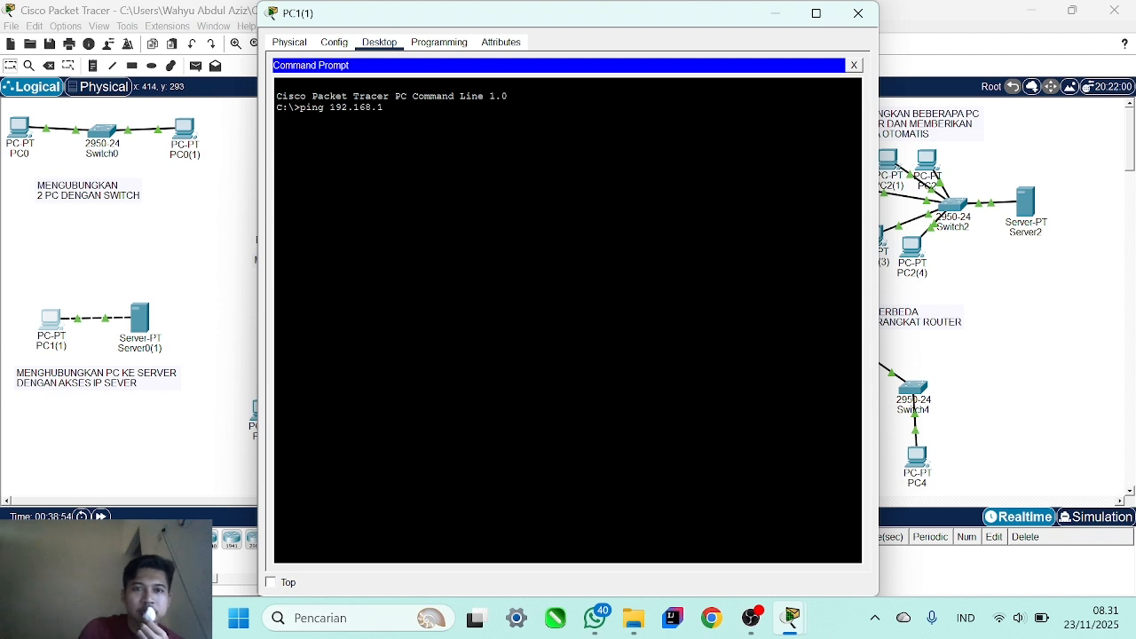
text(.1)
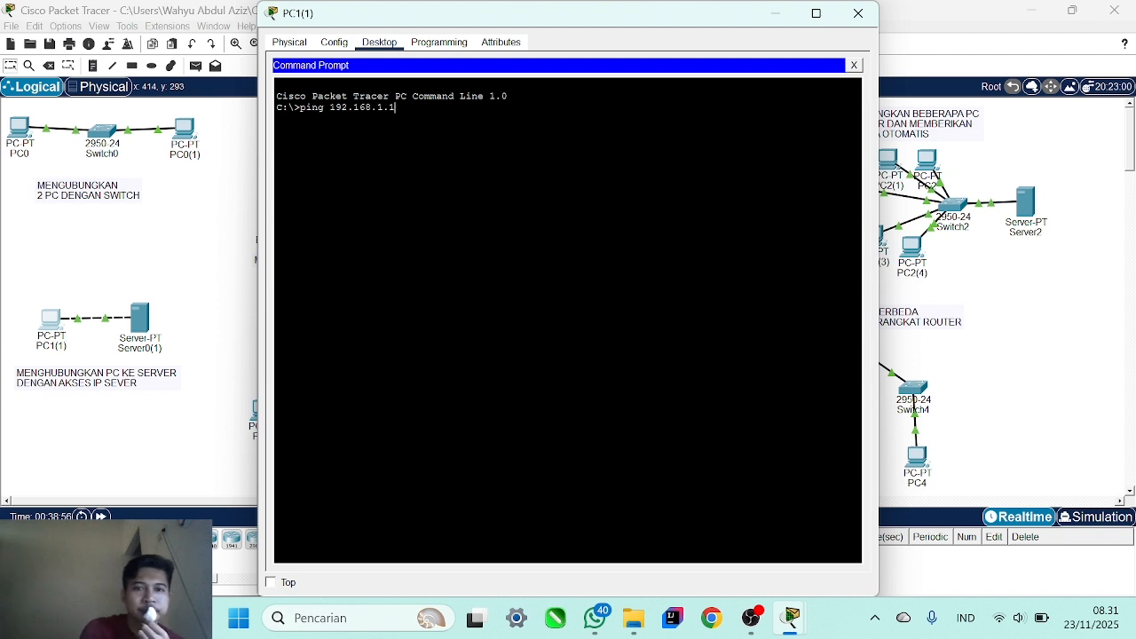
key(Return)
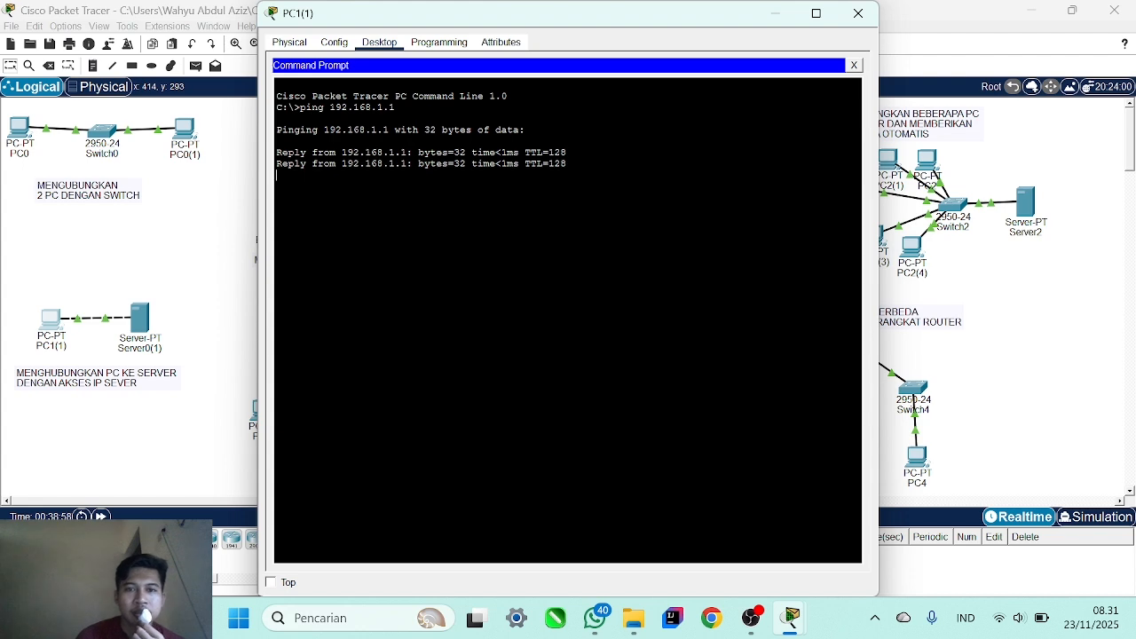
click(858, 12)
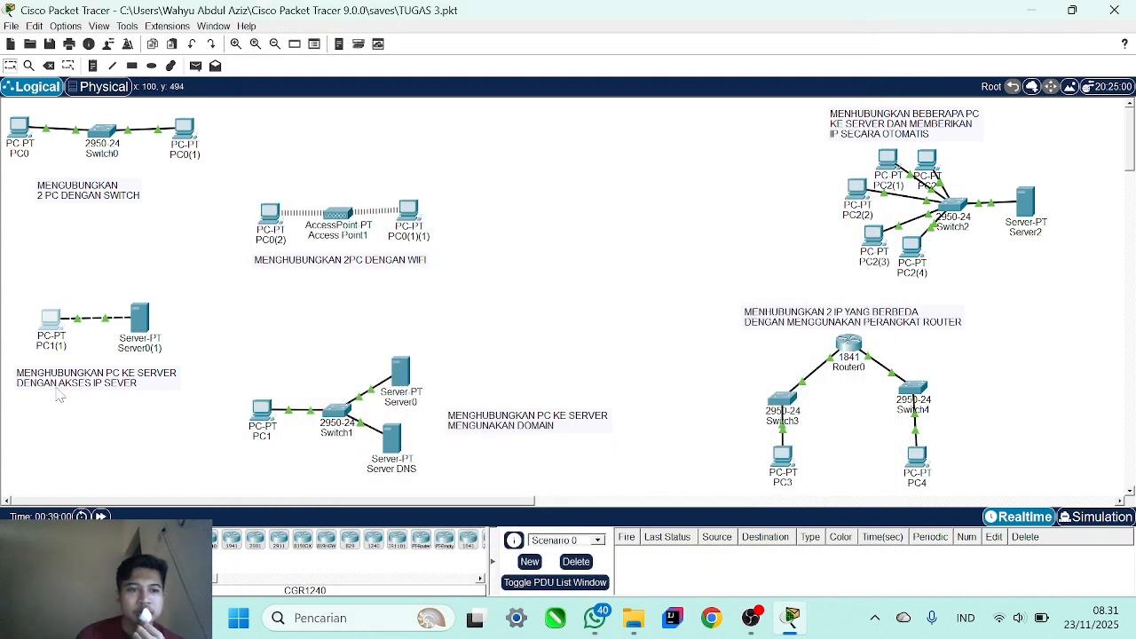
Load the server's page at 192.168.1.1 in the web browser of PC1(1), highlight its text, and close the window.
double_click(49, 321)
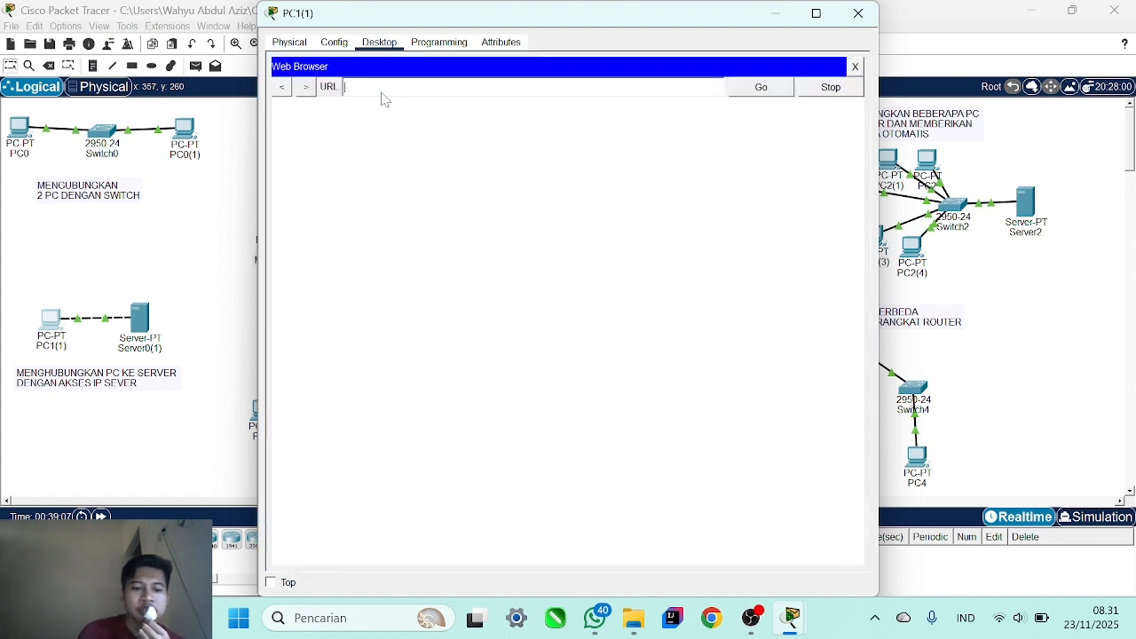
text(192)
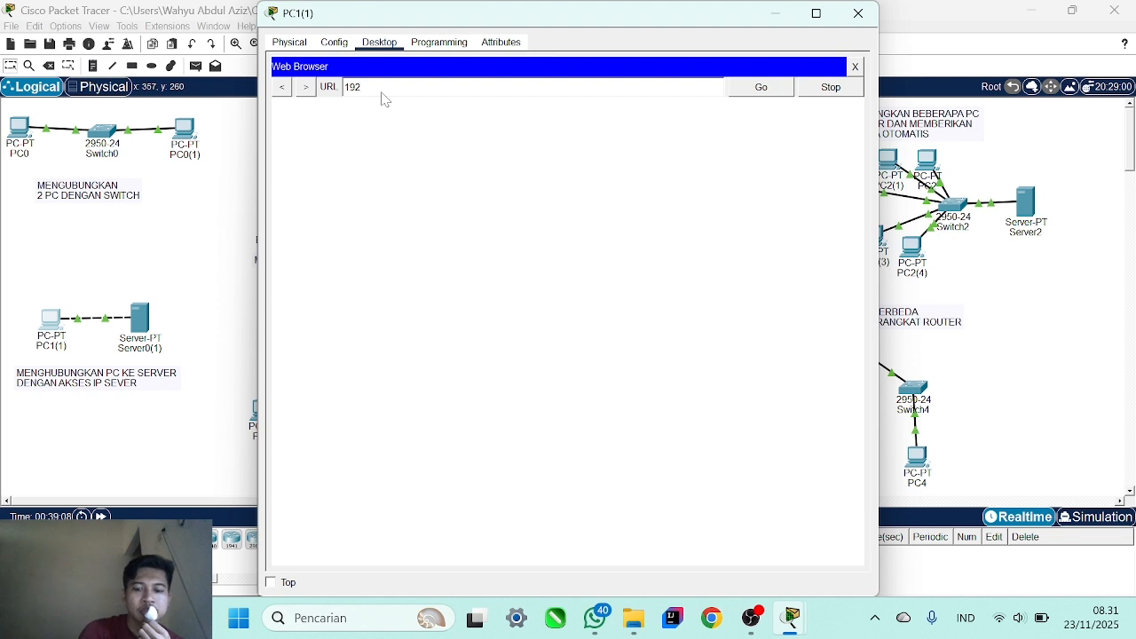
text(,)
key(BackSpace)
text(.)
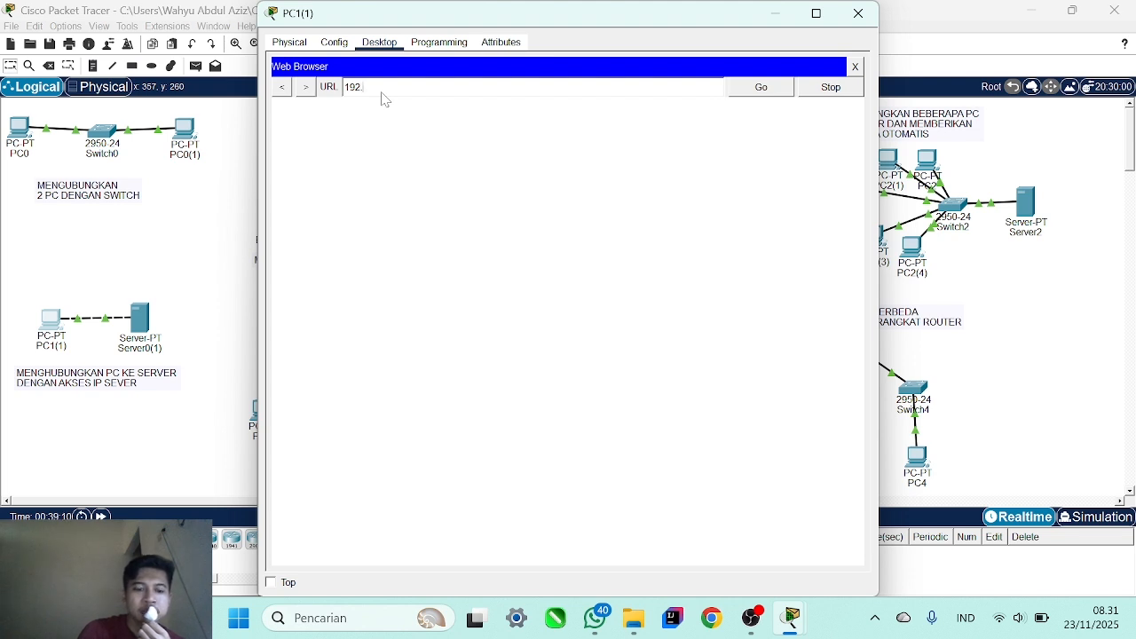
text(168)
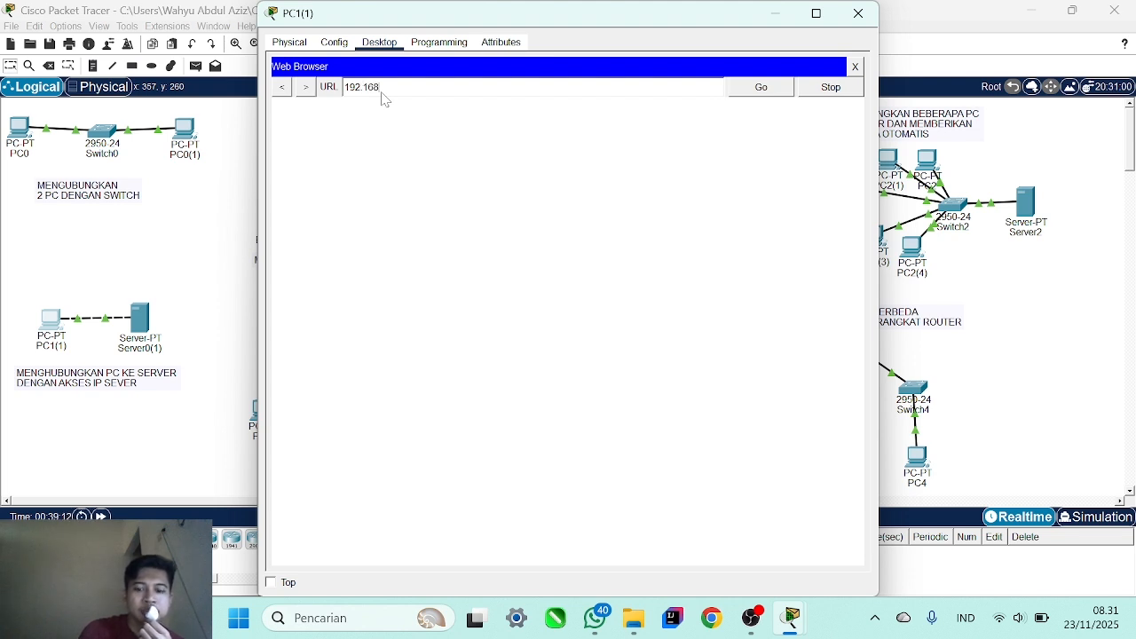
text(.1.)
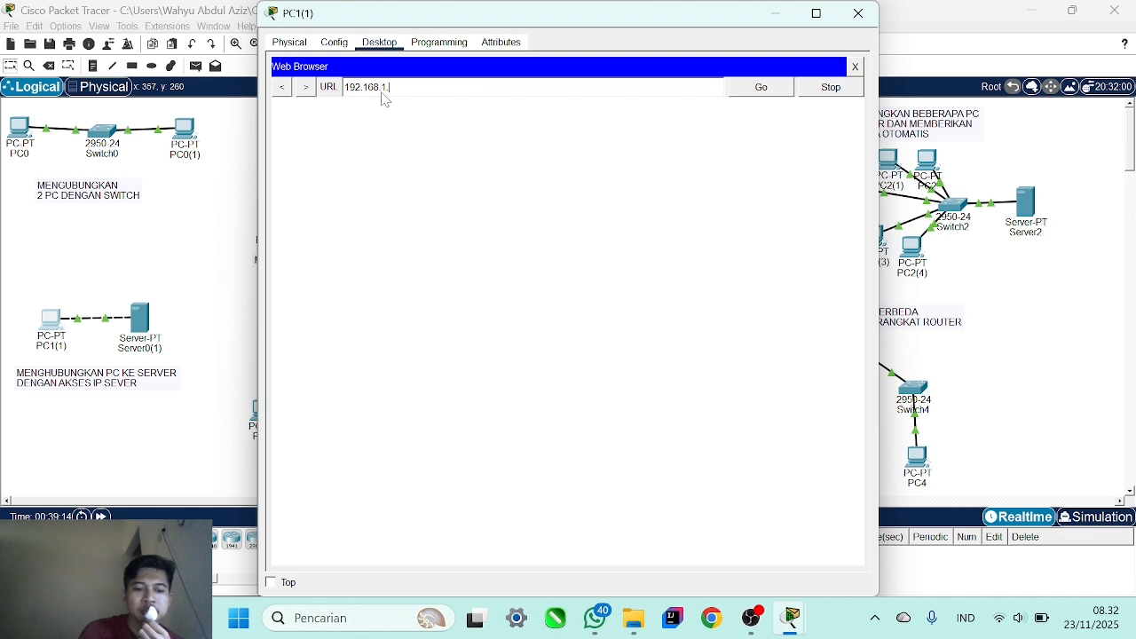
text(1)
key(Return)
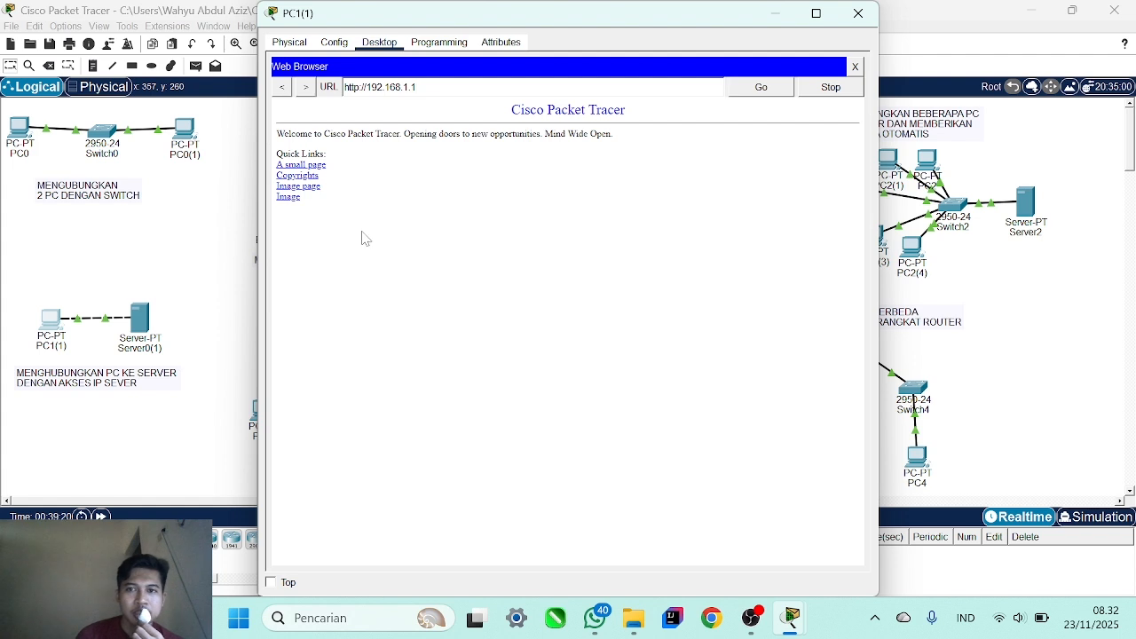
drag(333, 204, 289, 133)
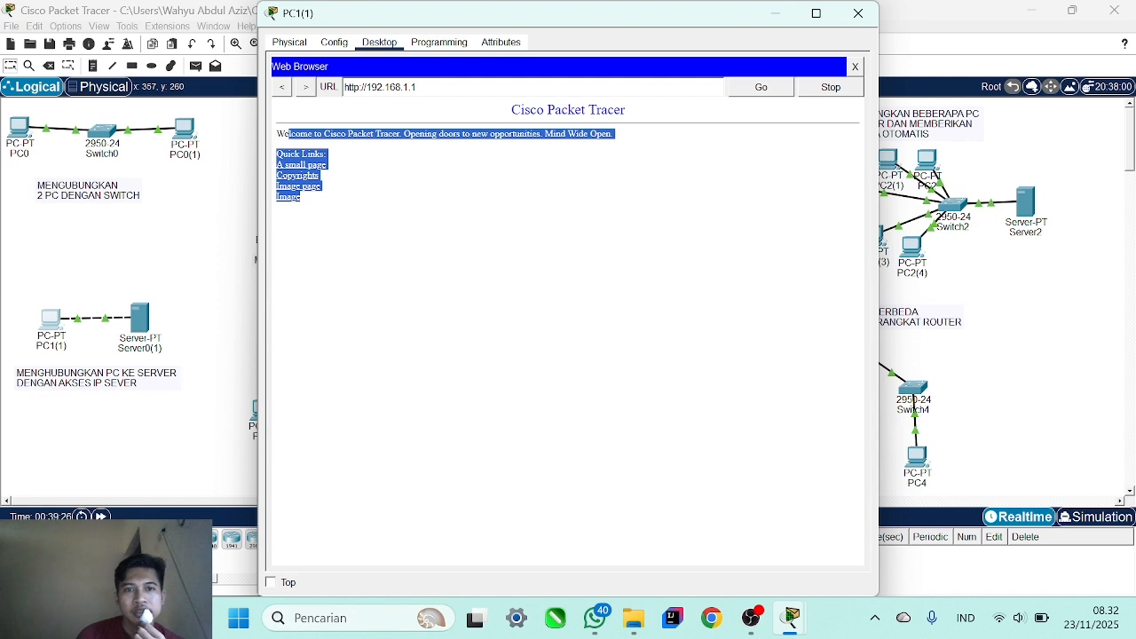
click(854, 16)
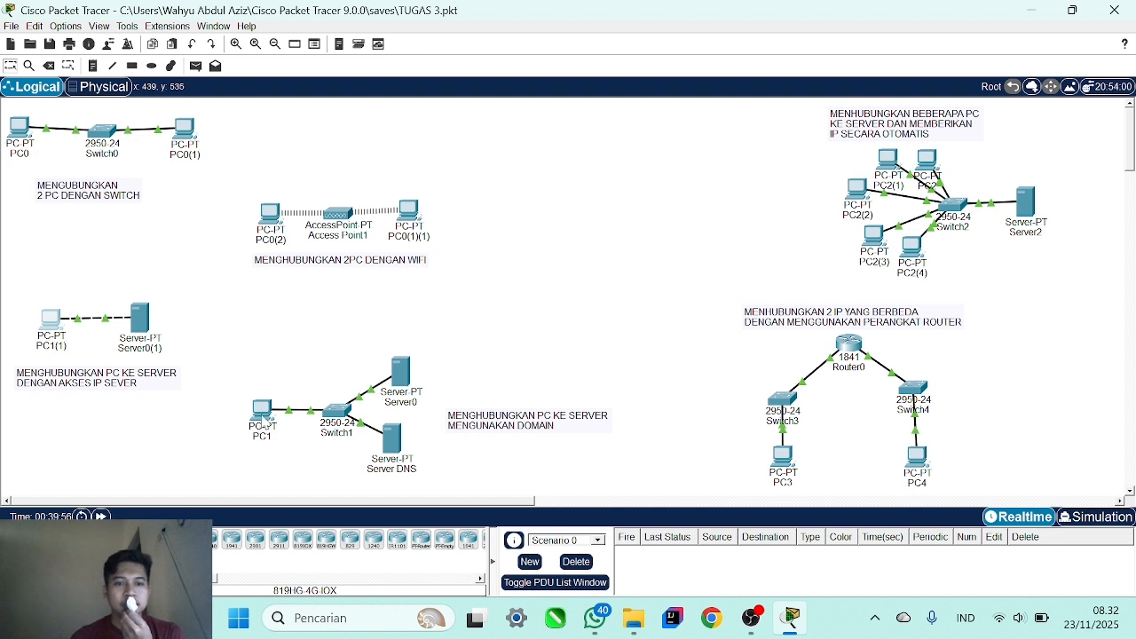
View the IP configuration of Server DNS in the domain-based PC-to-server network.
mouse_move(264, 418)
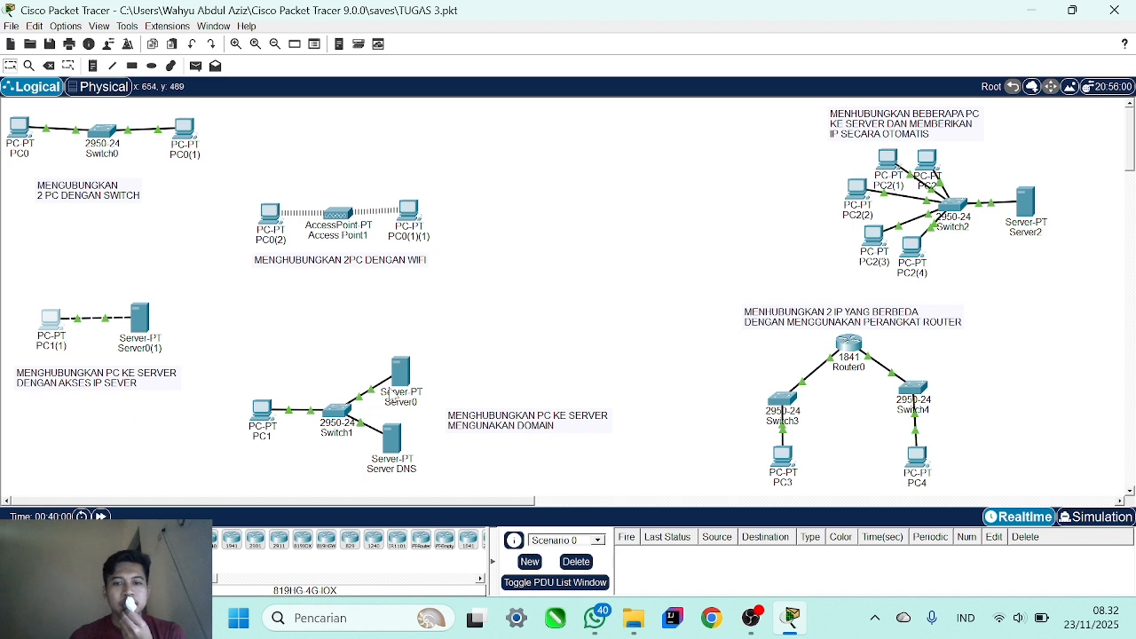
mouse_move(408, 383)
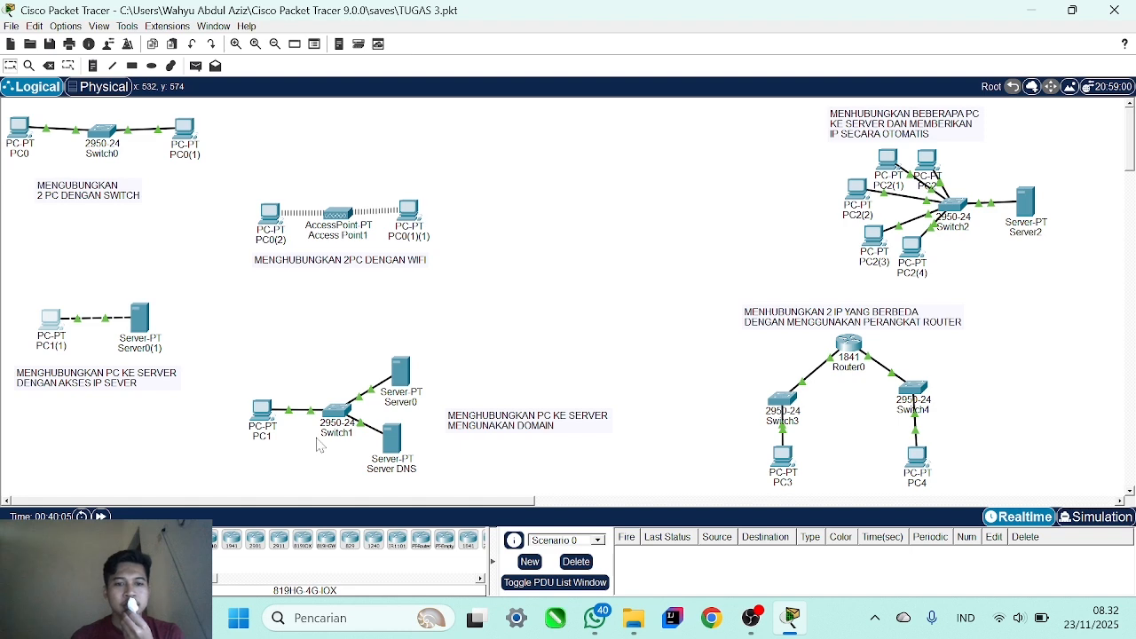
mouse_move(392, 447)
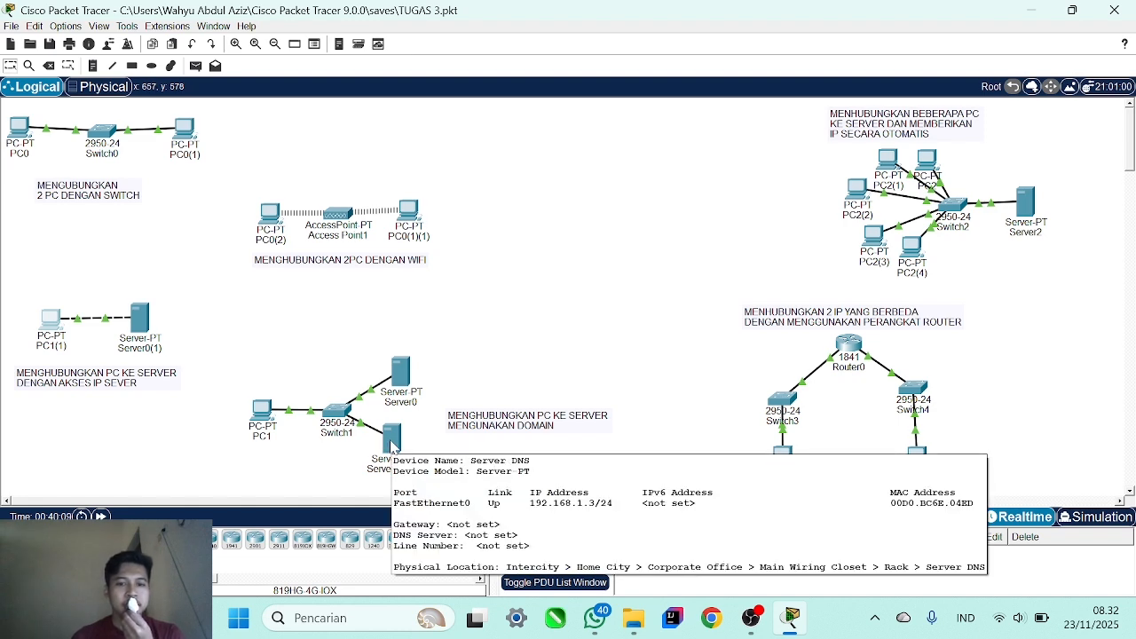
click(392, 447)
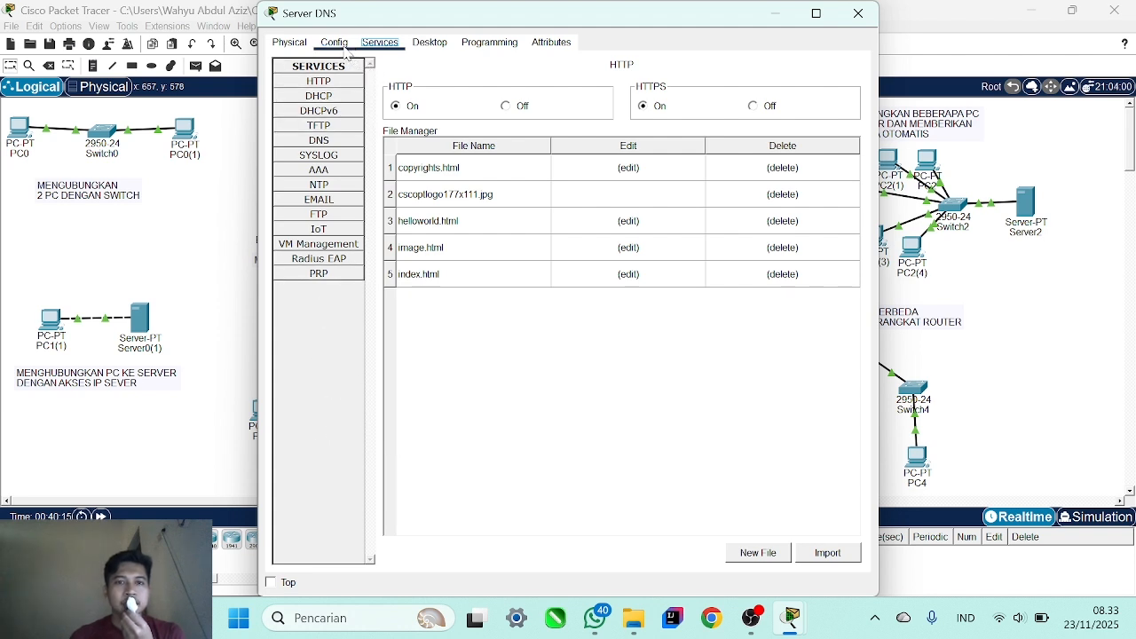
click(427, 44)
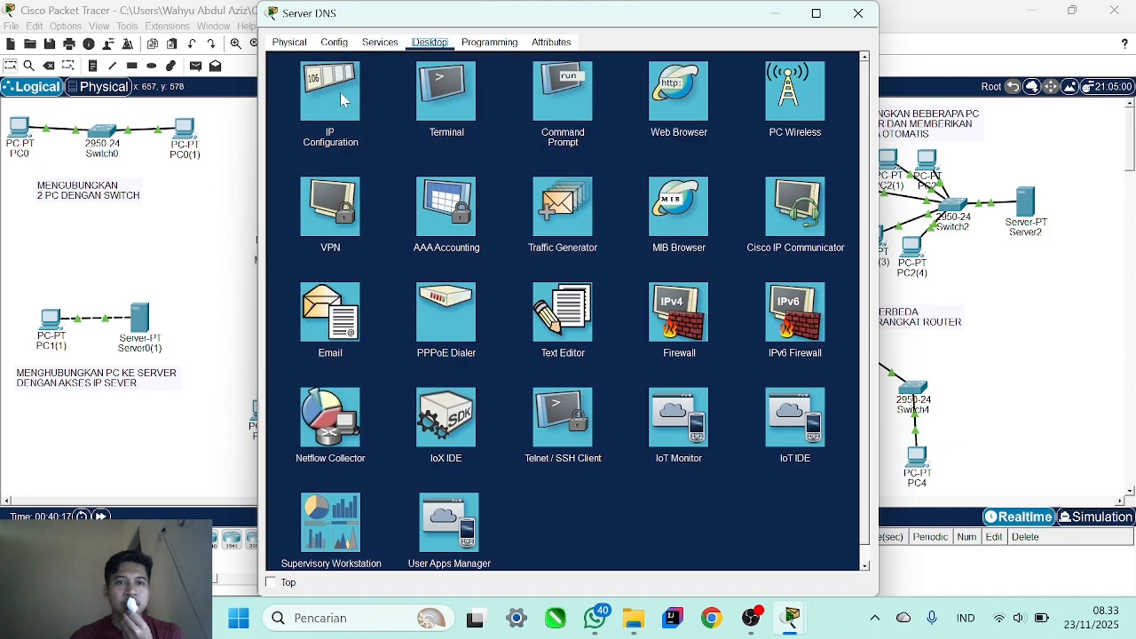
click(340, 93)
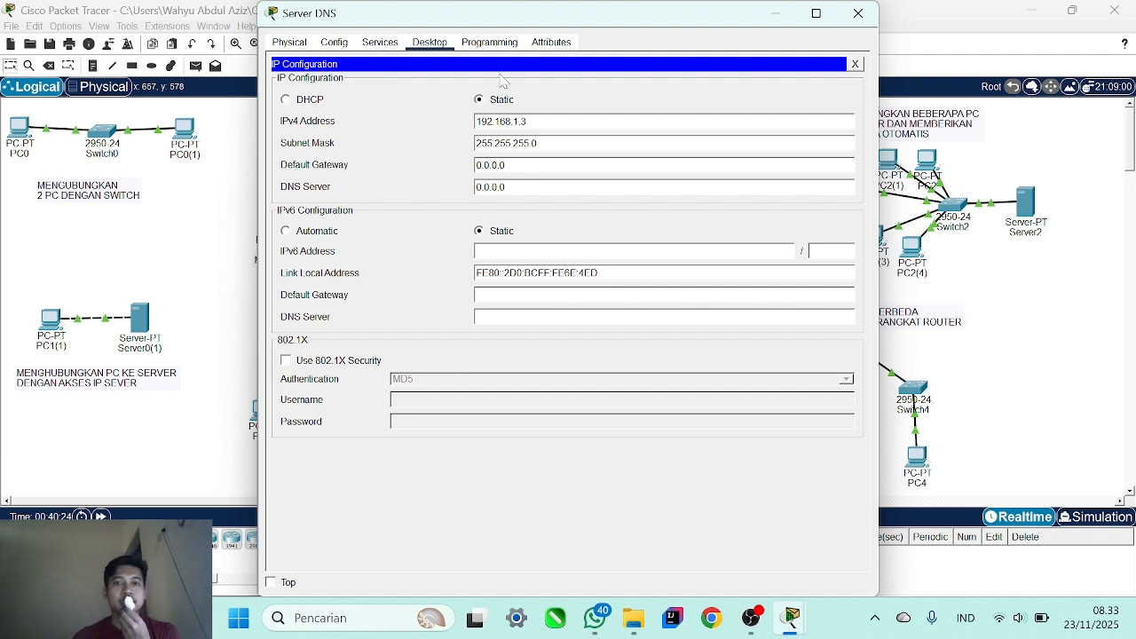
View the DNS service of Server DNS and select its A record to show the domain name and address.
click(389, 44)
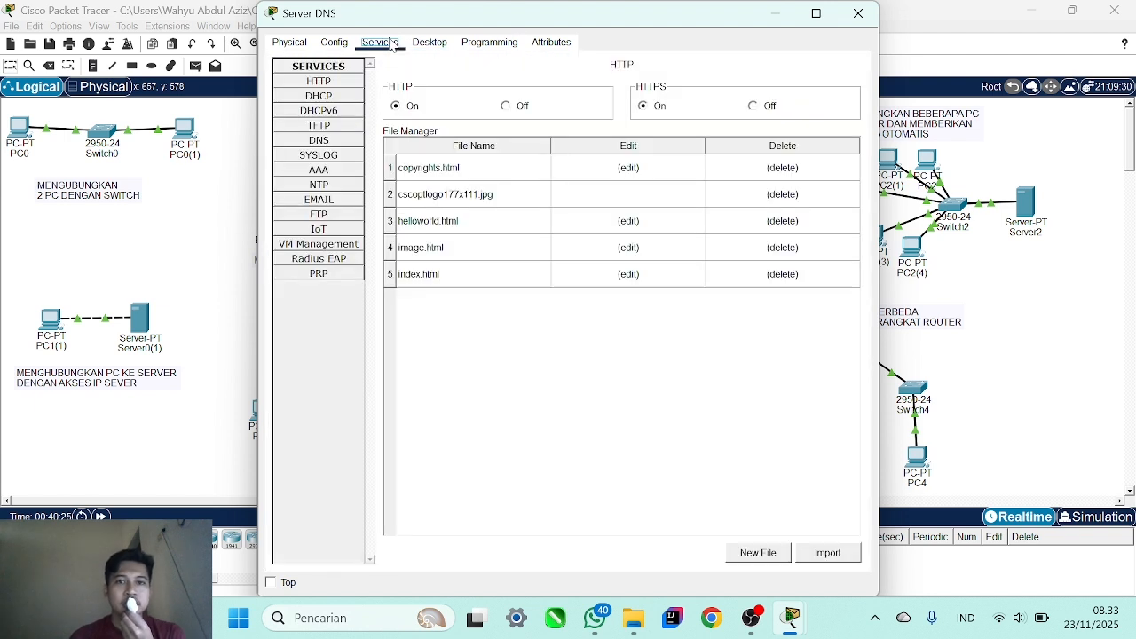
click(321, 141)
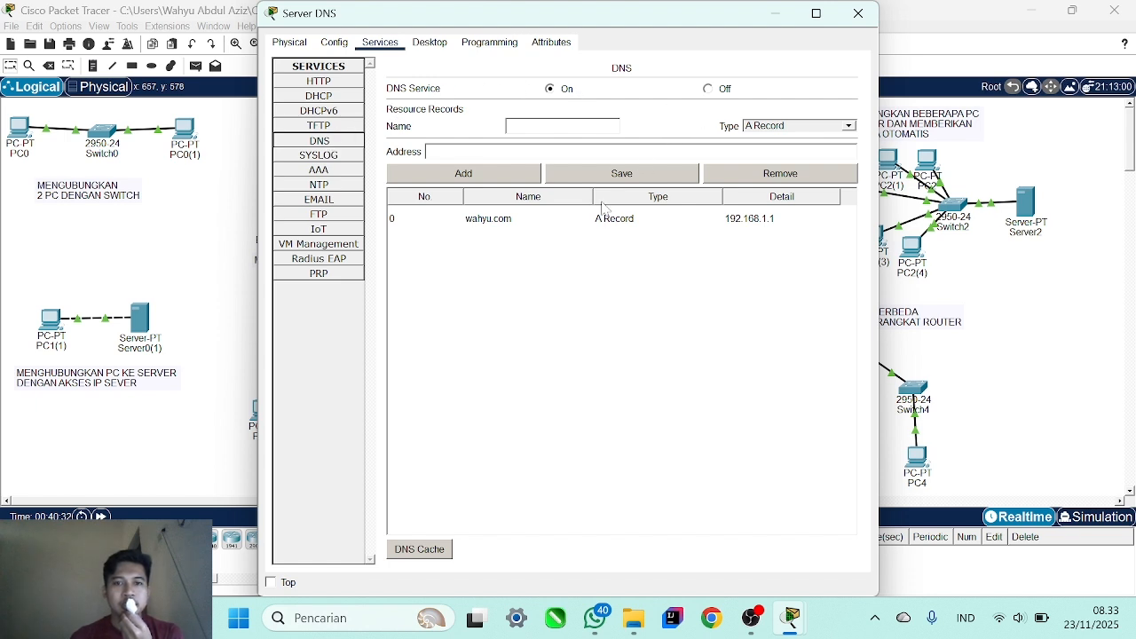
click(565, 229)
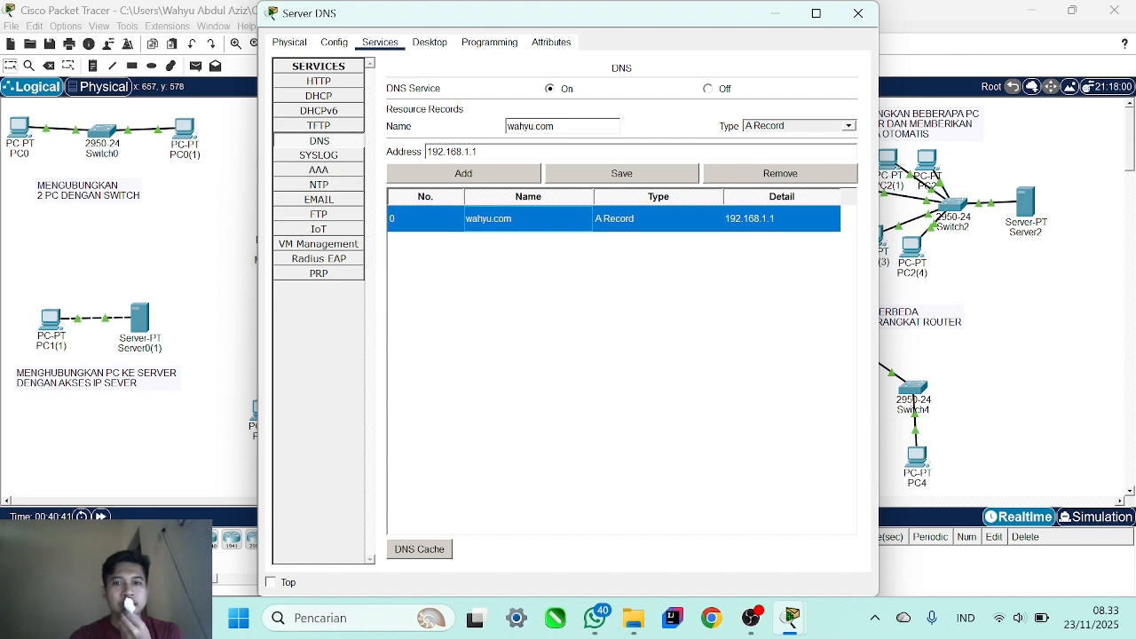
Highlight the address and the domain name of the A record in the DNS service of Server DNS, and reselect the record.
click(478, 152)
drag(478, 152, 426, 151)
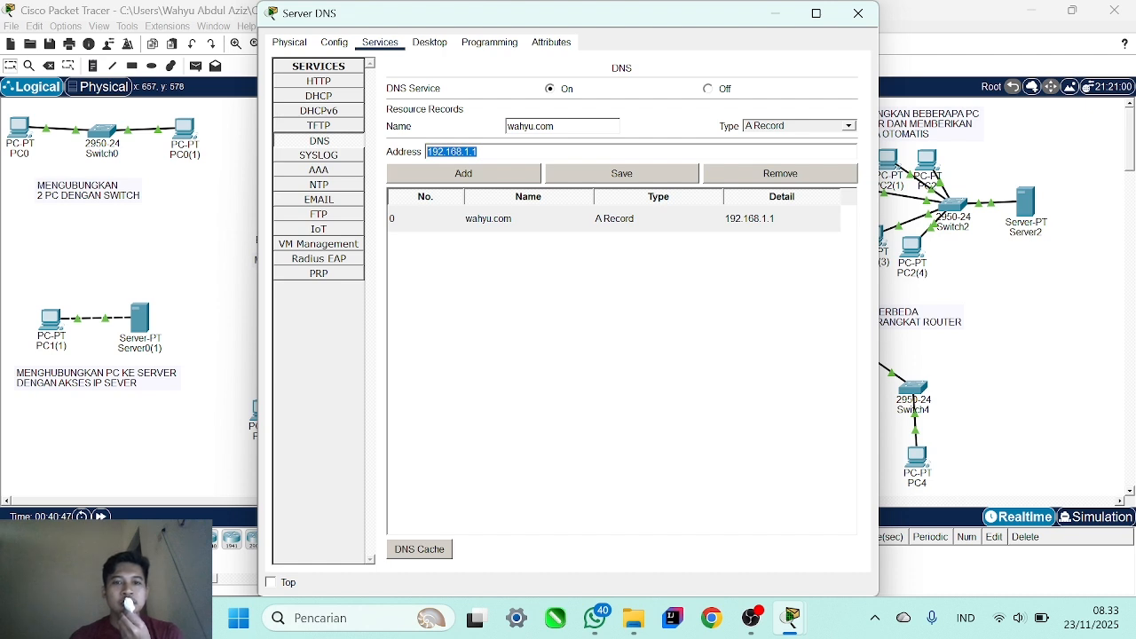
click(560, 150)
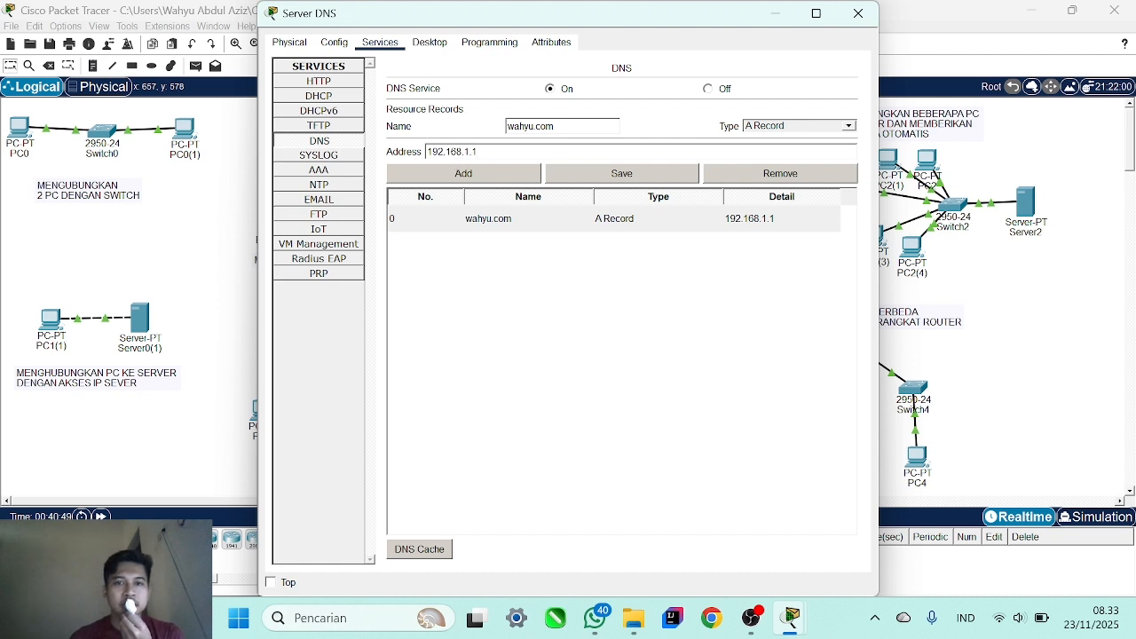
drag(554, 126, 507, 126)
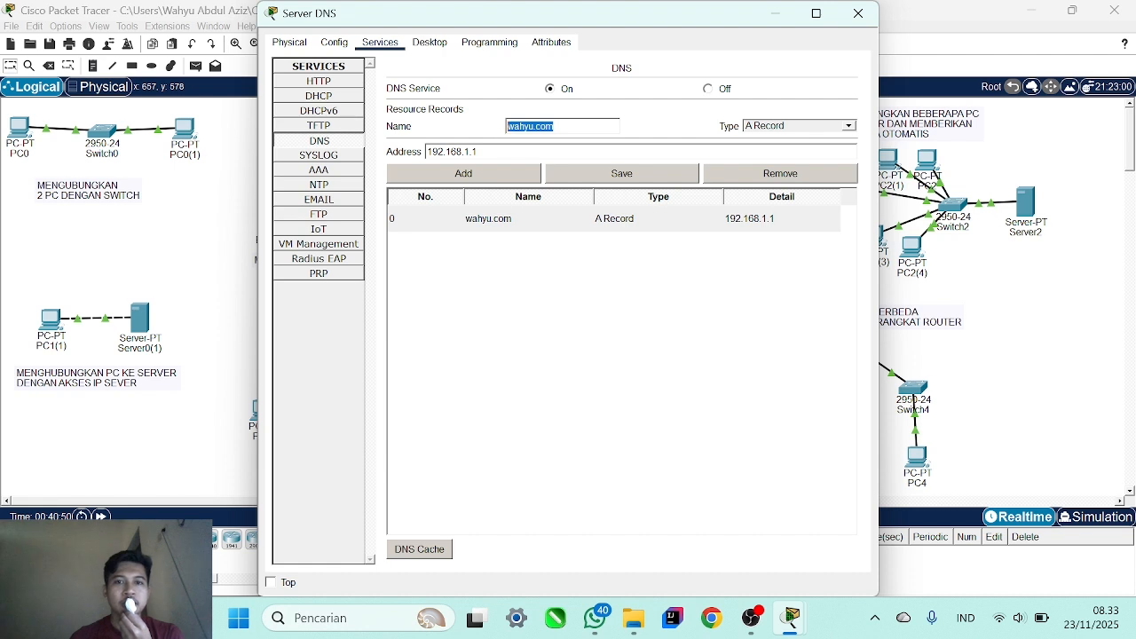
click(538, 229)
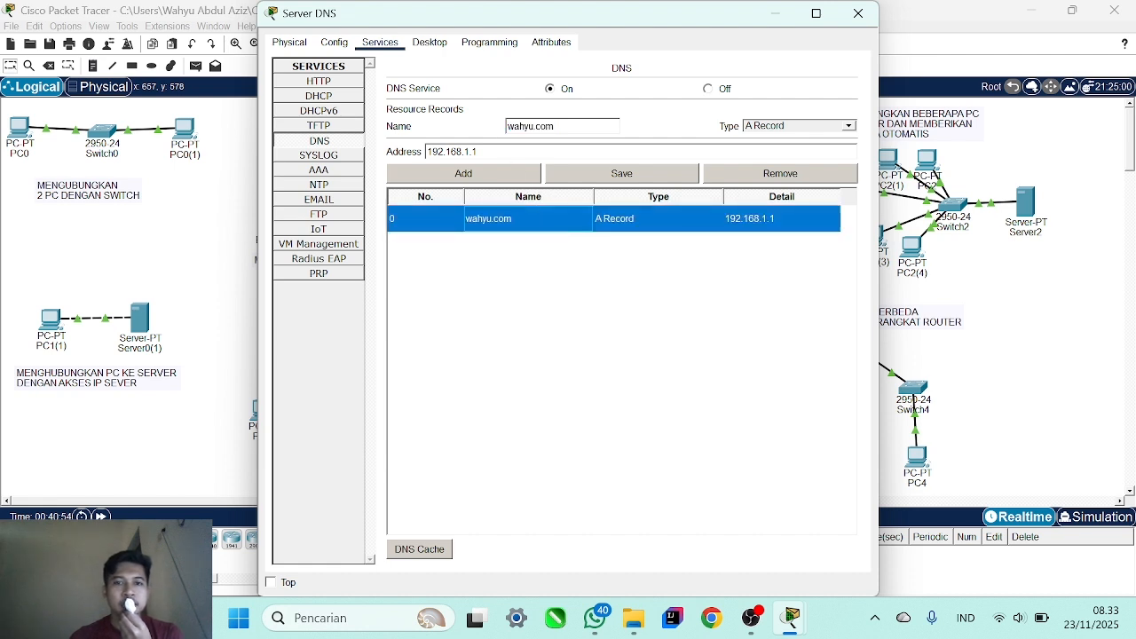
click(517, 152)
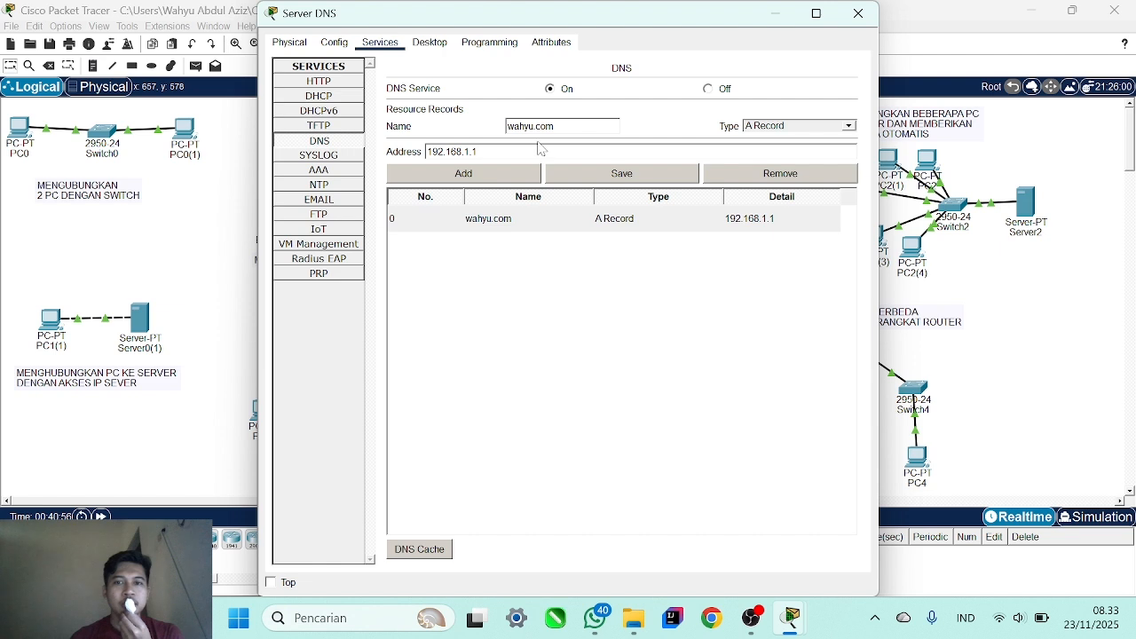
View the FastEthernet0 interface settings of Server DNS and close its window.
click(338, 45)
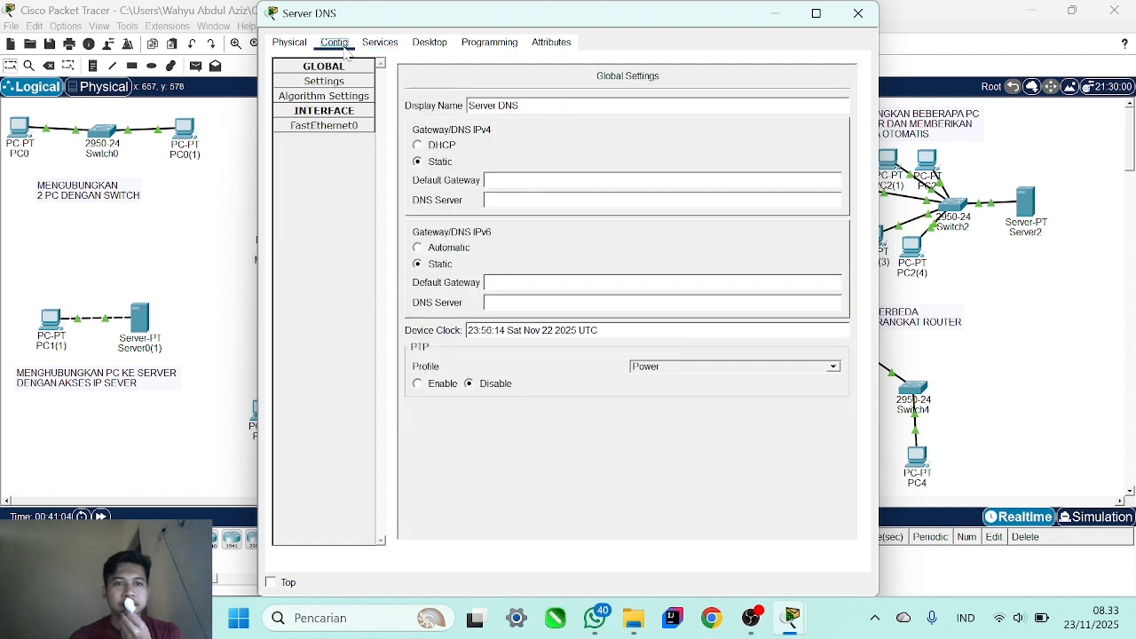
click(340, 127)
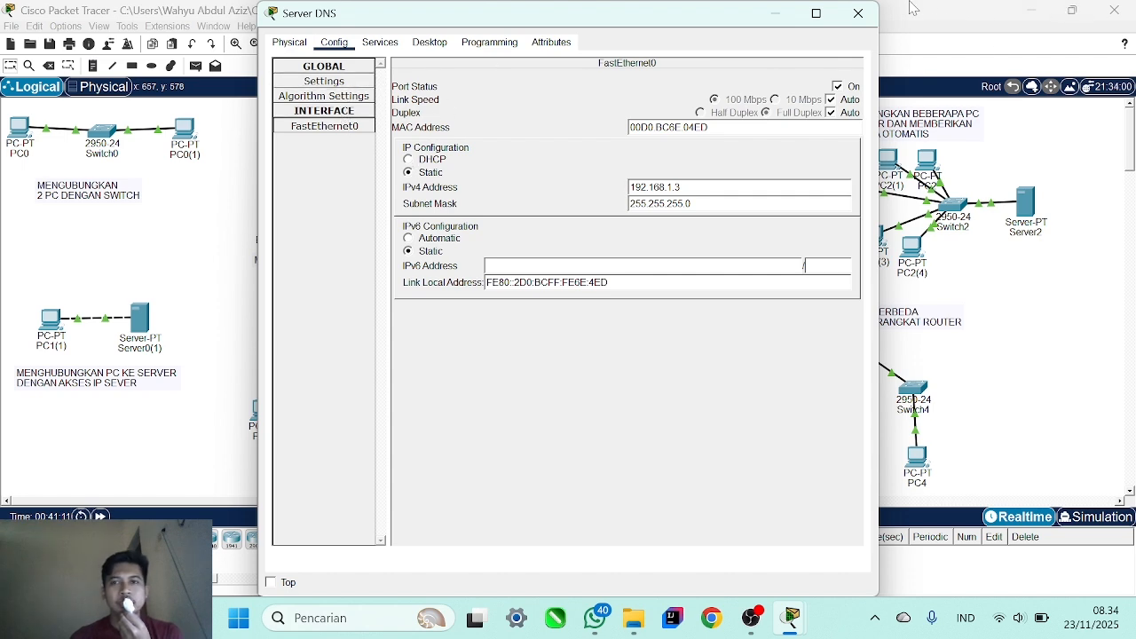
click(873, 11)
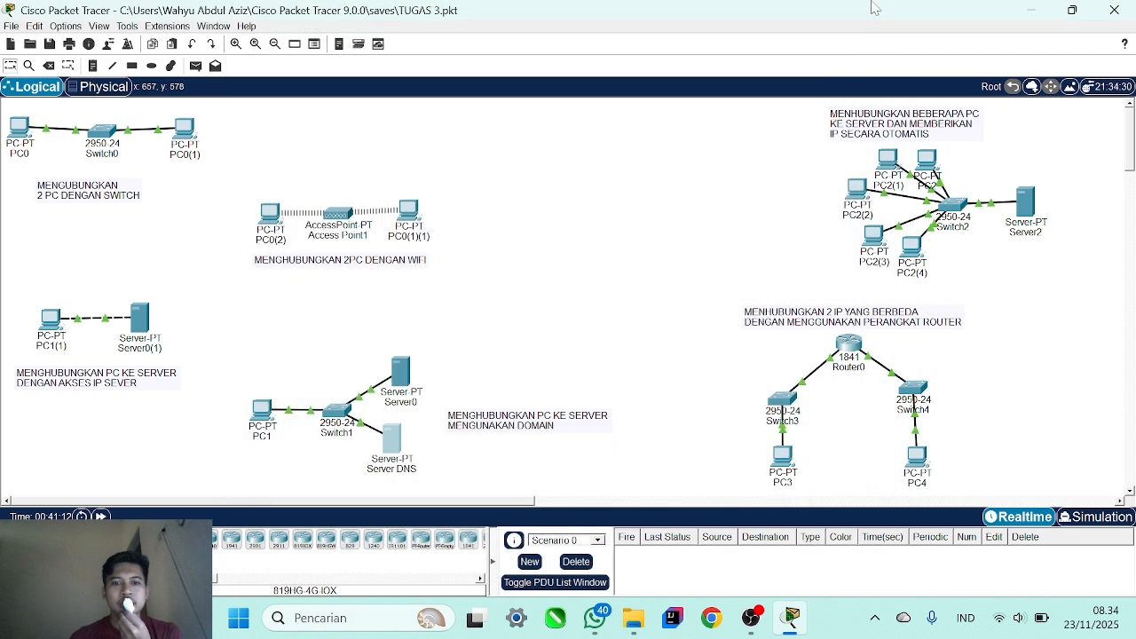
Load wahyu.com in the web browser of PC1, highlight the page's text, and close the window.
click(269, 410)
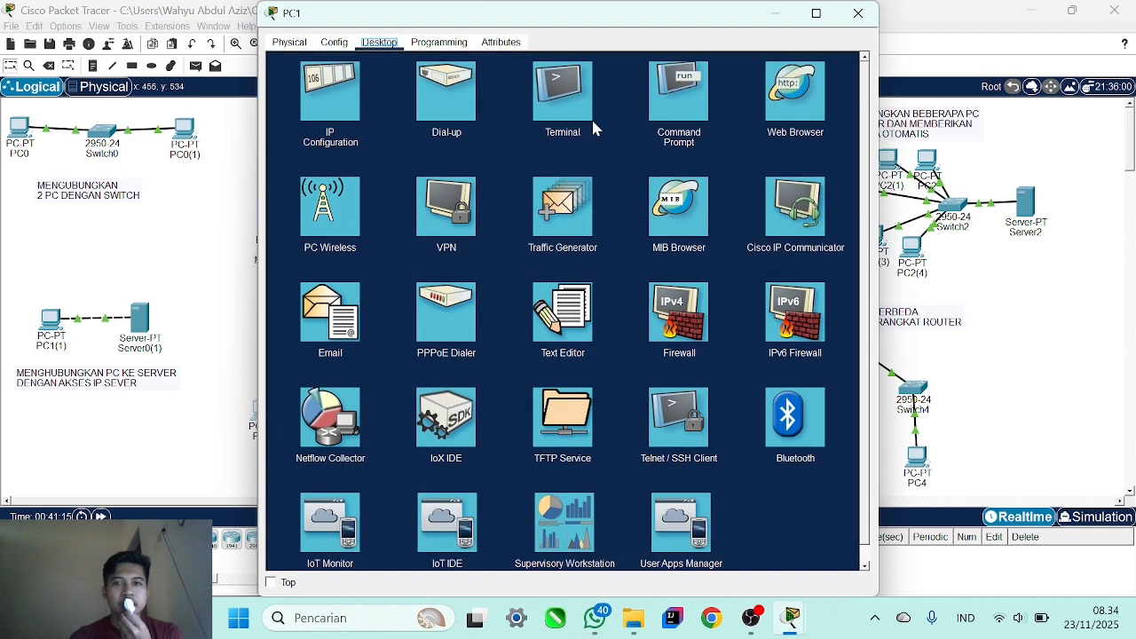
click(771, 110)
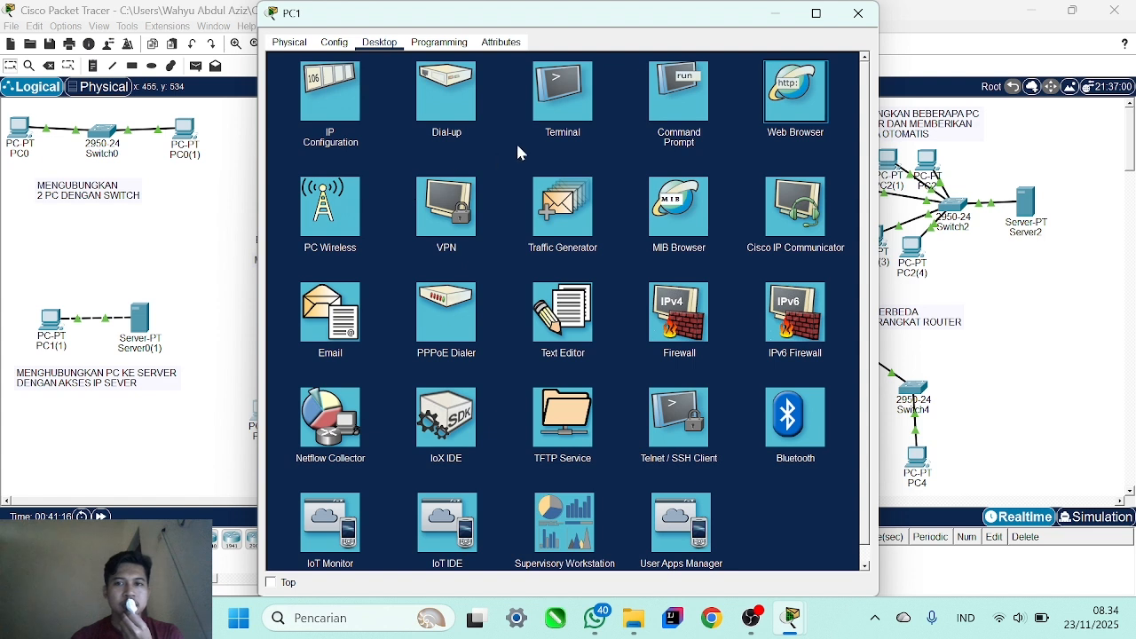
click(750, 94)
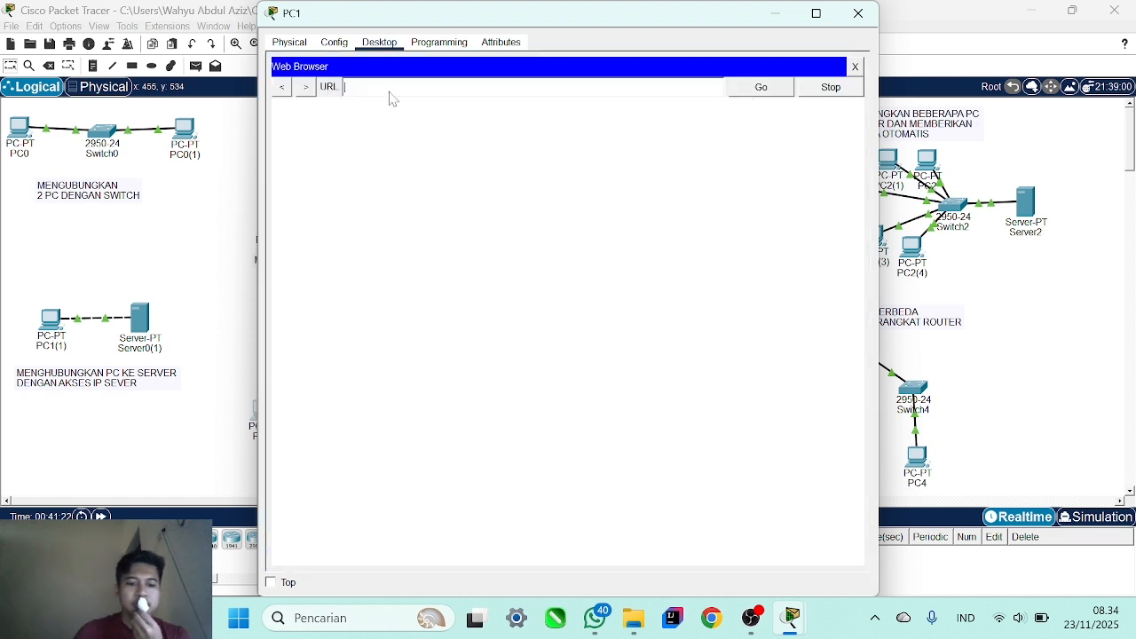
text(wahyu.com)
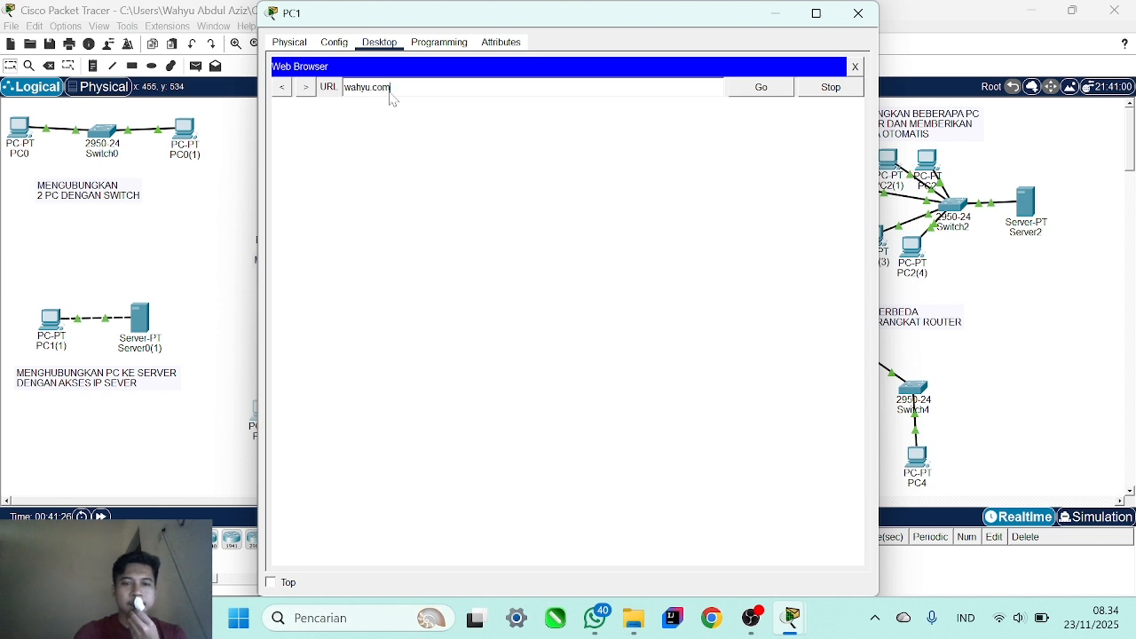
key(Return)
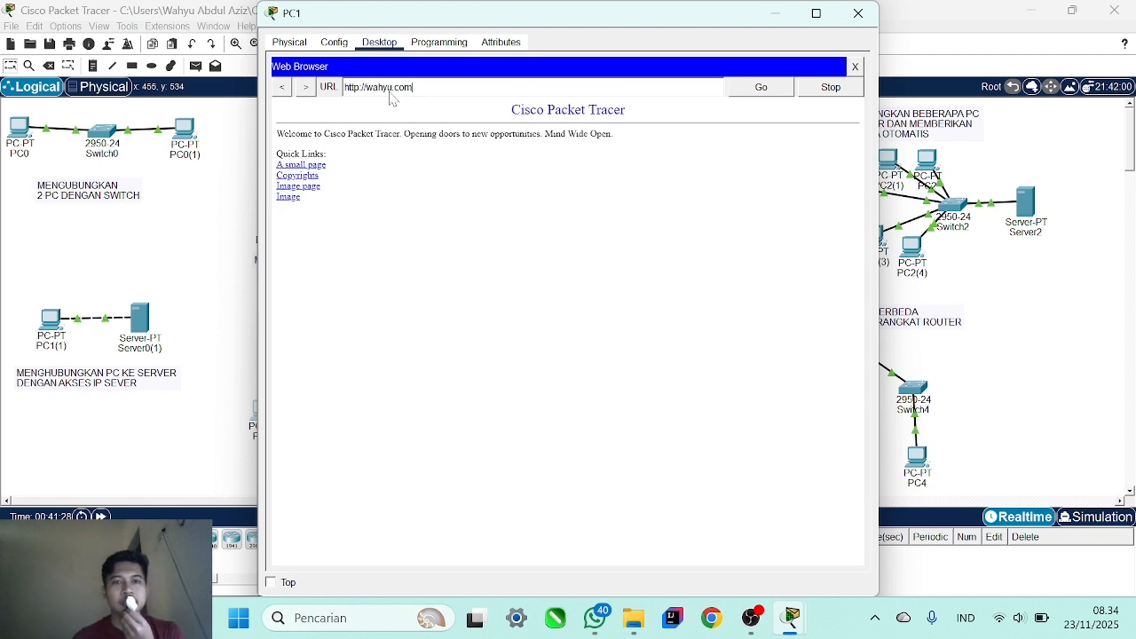
drag(414, 222, 243, 138)
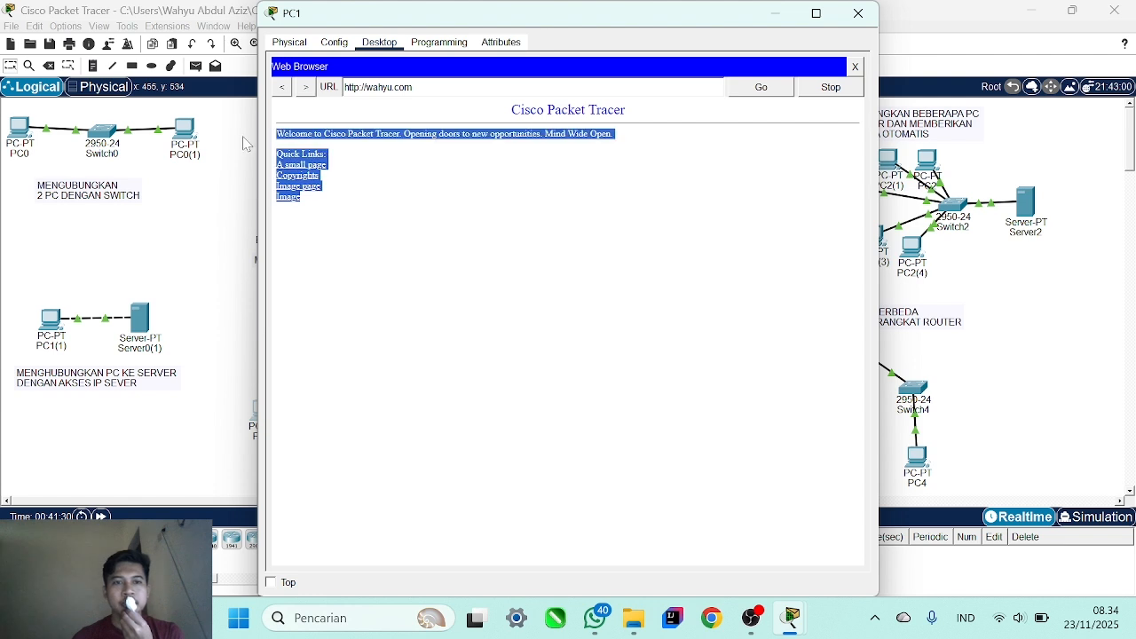
click(858, 13)
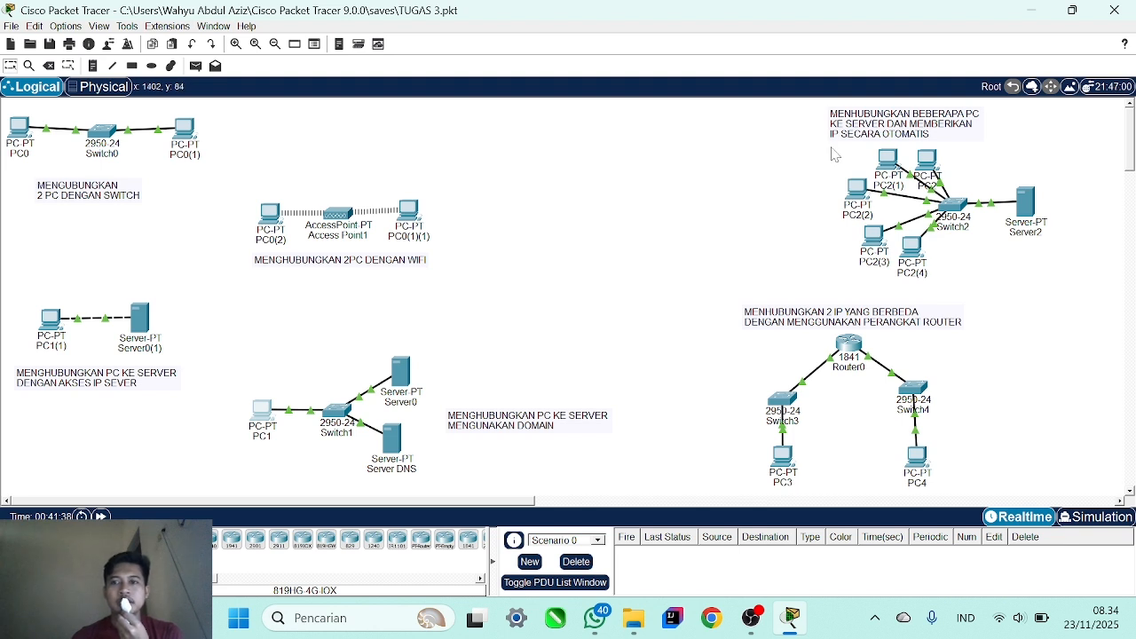
Highlight all devices of the automatic-IP network around Switch2, and separately its five PCs with the switch.
drag(795, 110, 1049, 280)
click(1042, 315)
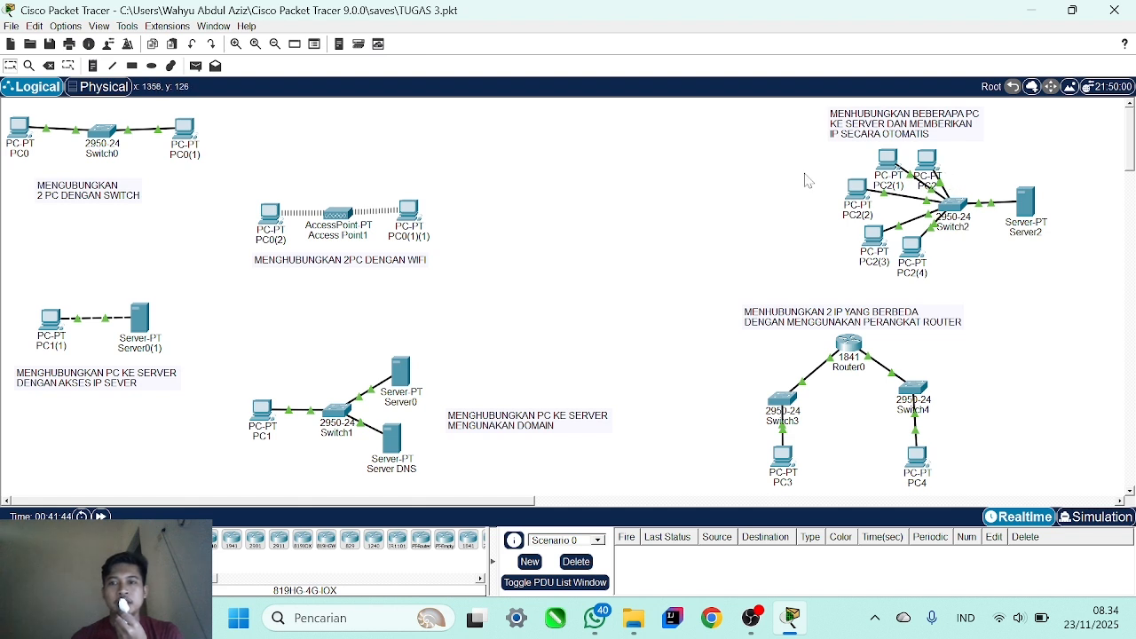
drag(800, 173, 943, 279)
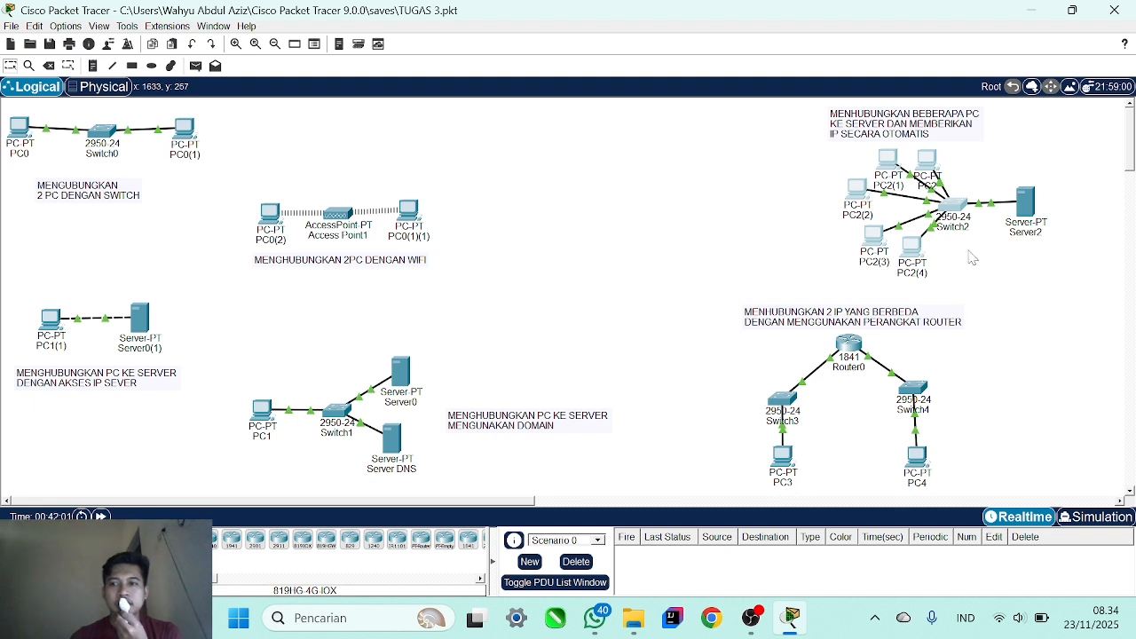
View the FastEthernet0 interface settings of Server2 in the automatic-IP network.
click(1031, 212)
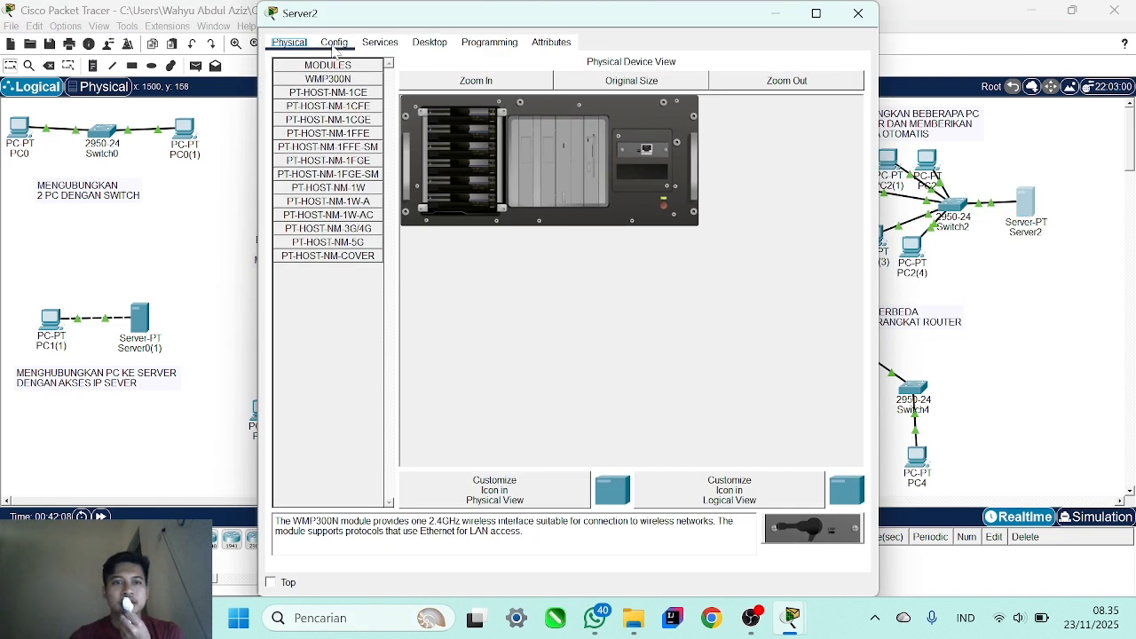
click(335, 46)
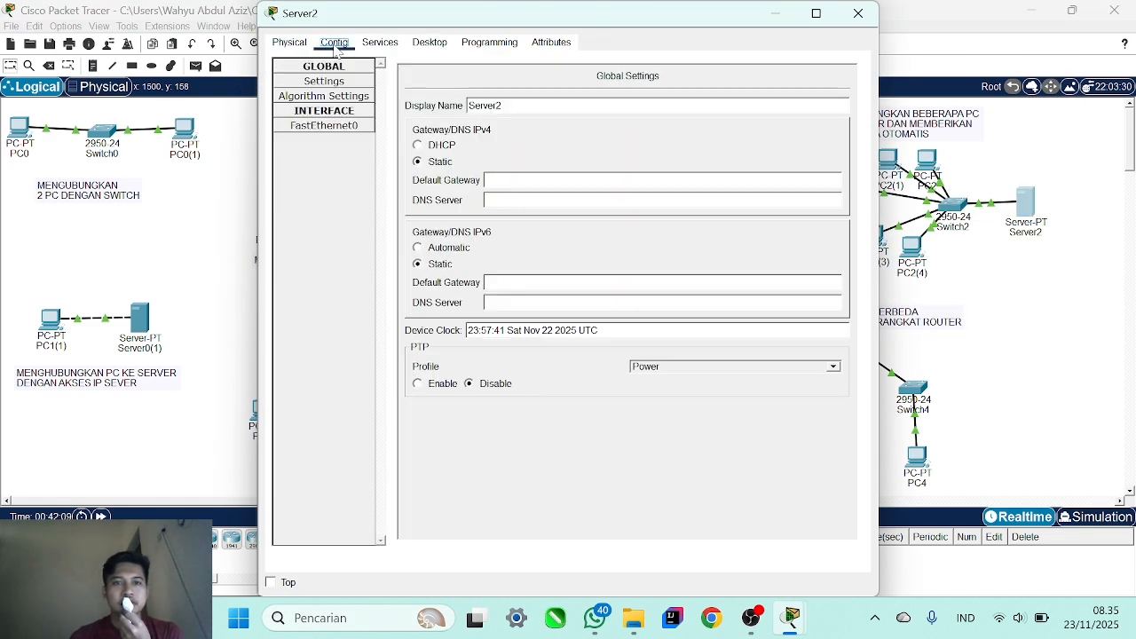
click(343, 128)
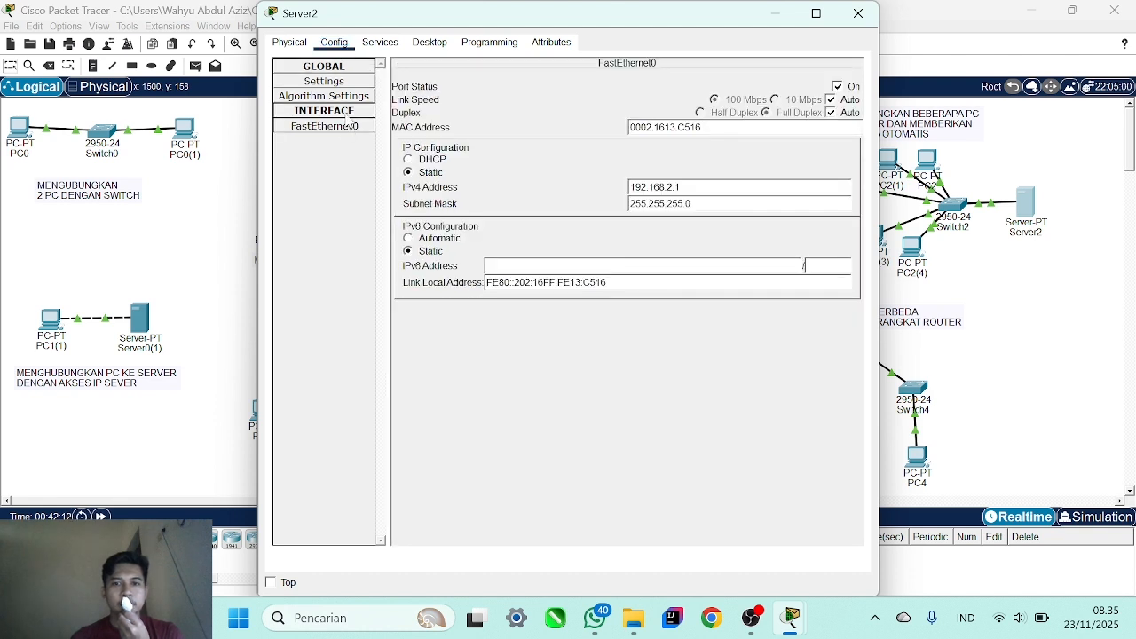
View the DHCP service of Server2 and examine the start IP address of its serverPool.
click(380, 46)
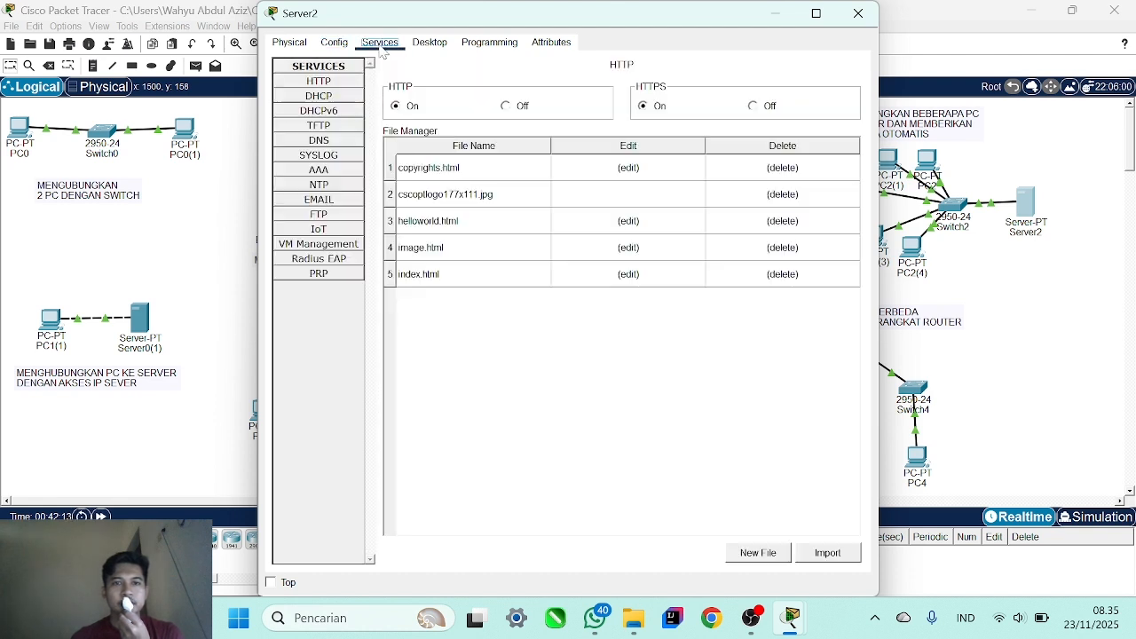
click(354, 98)
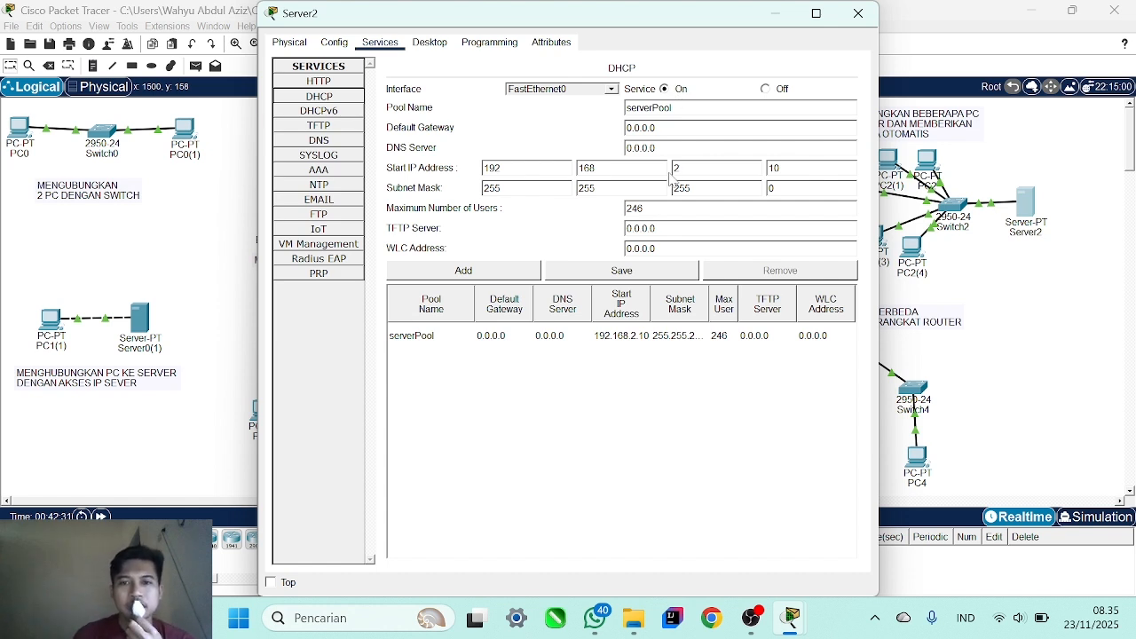
click(499, 168)
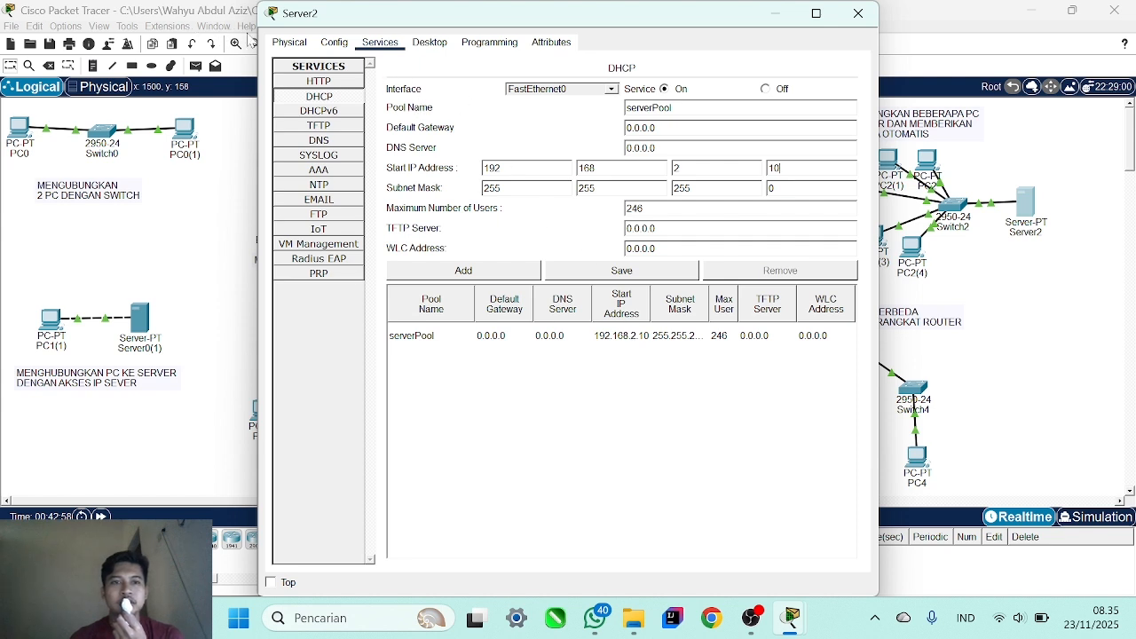
View the IP configuration of Server2 and close its window.
click(334, 42)
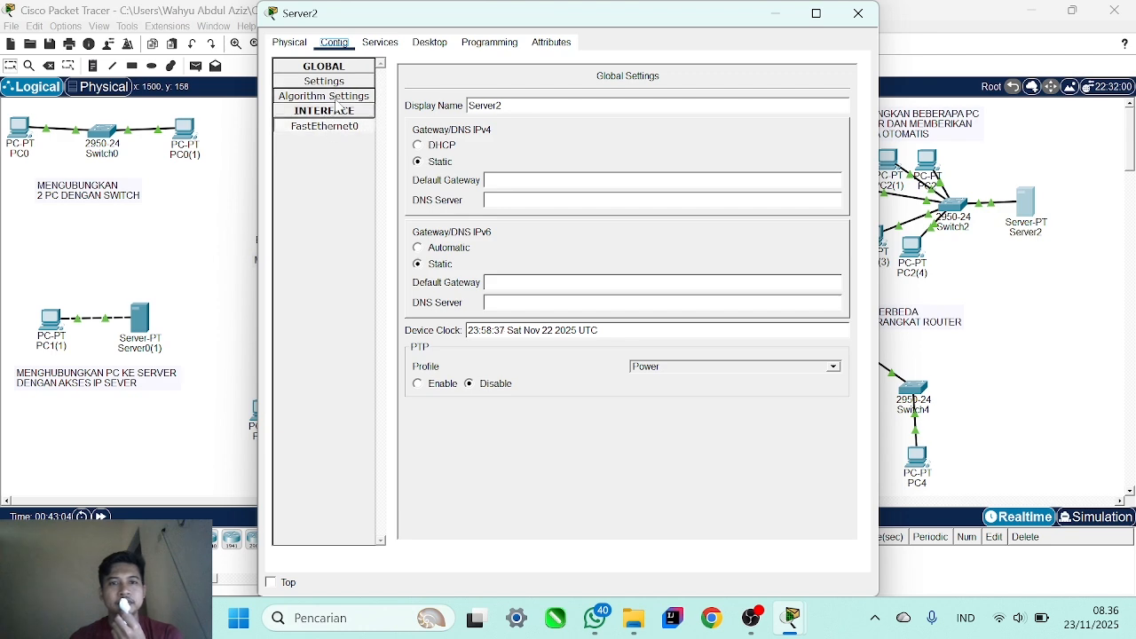
click(419, 46)
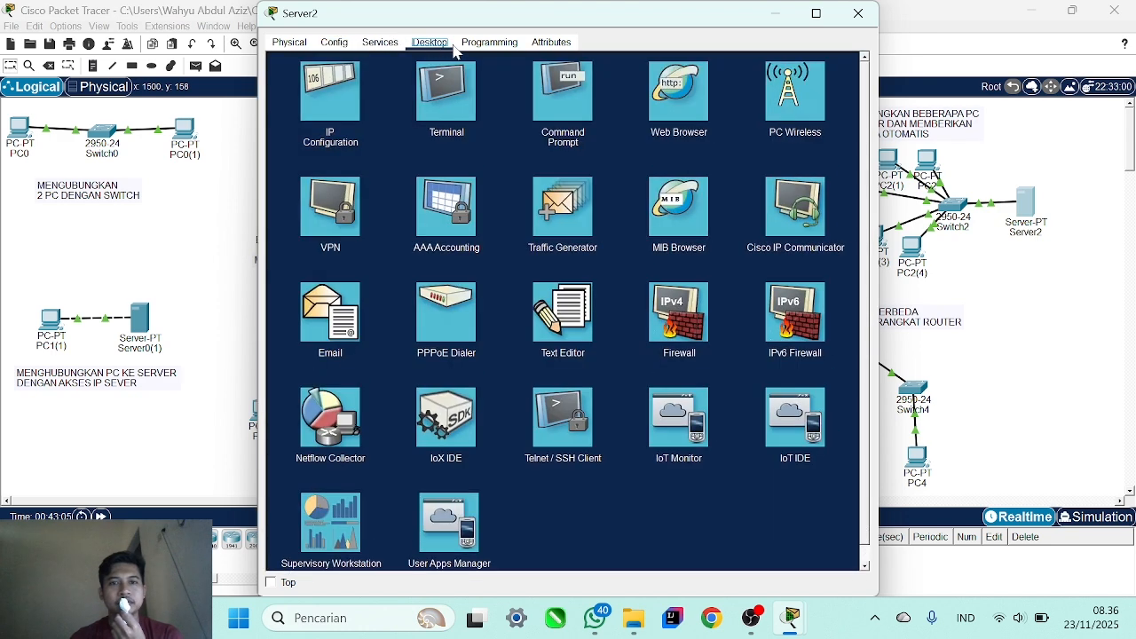
click(323, 93)
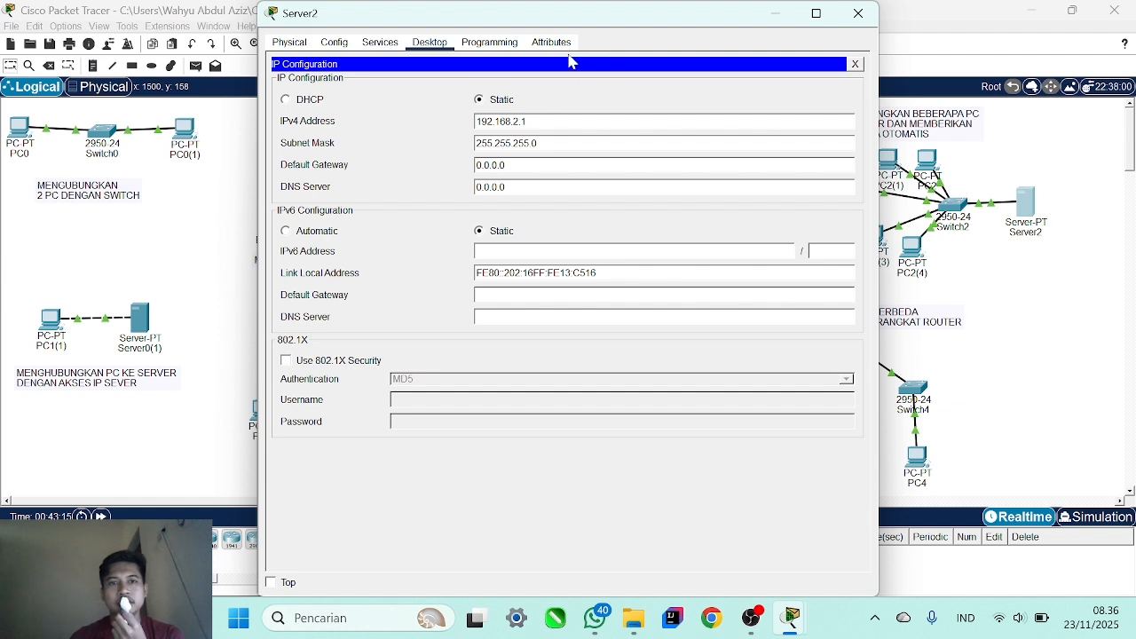
click(302, 44)
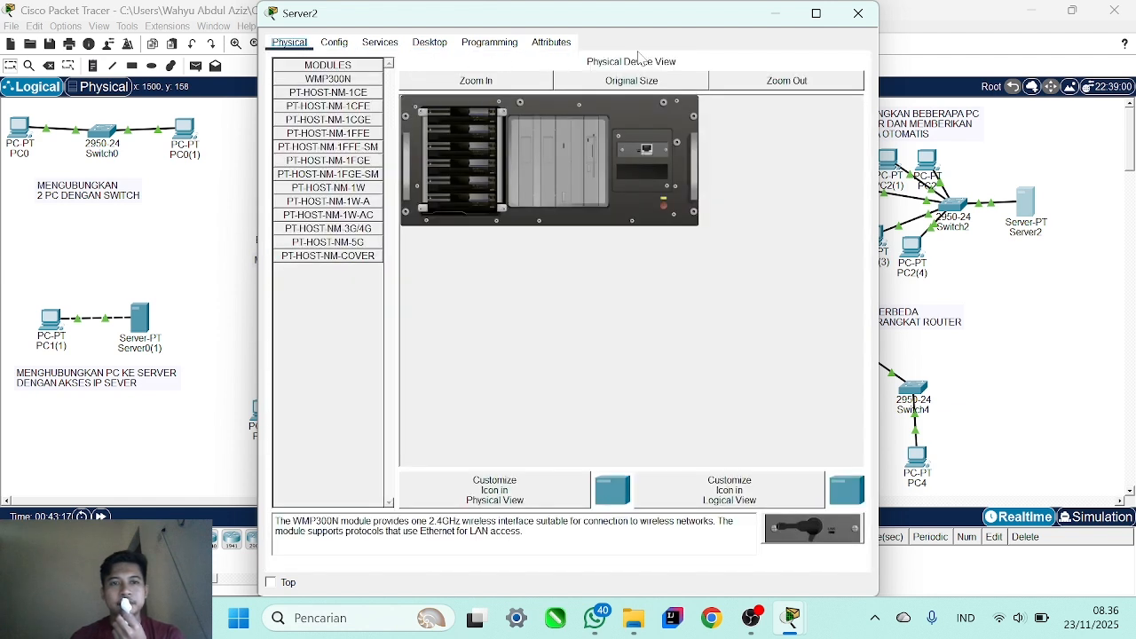
click(841, 25)
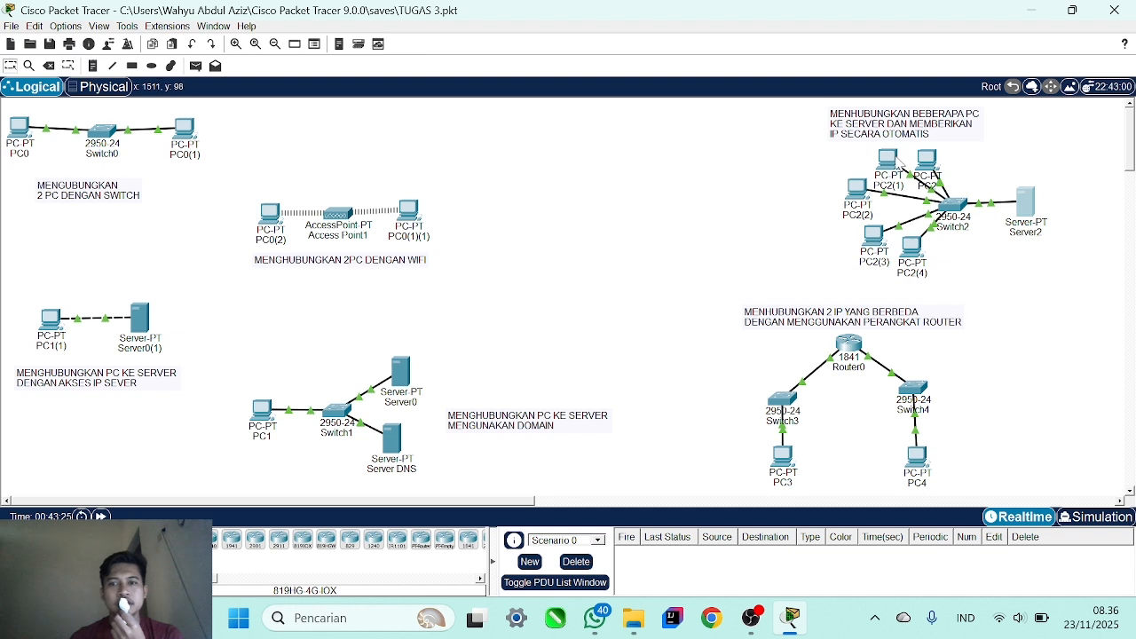
Switch the IPv4 configuration of PC2(2) from static to DHCP and close its window.
mouse_move(898, 167)
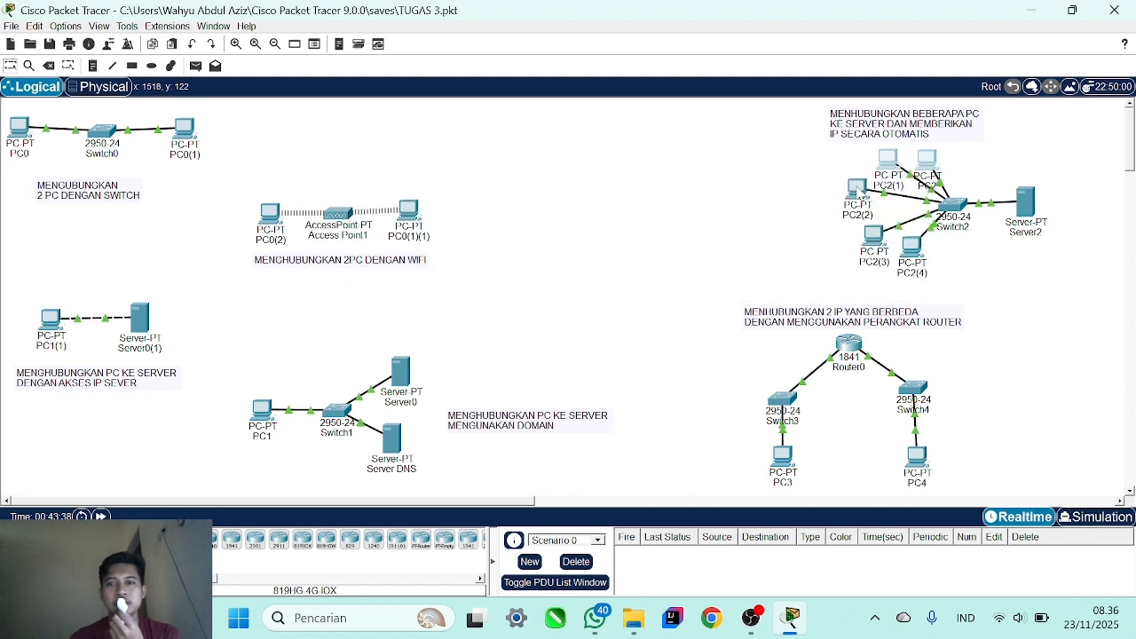
mouse_move(859, 191)
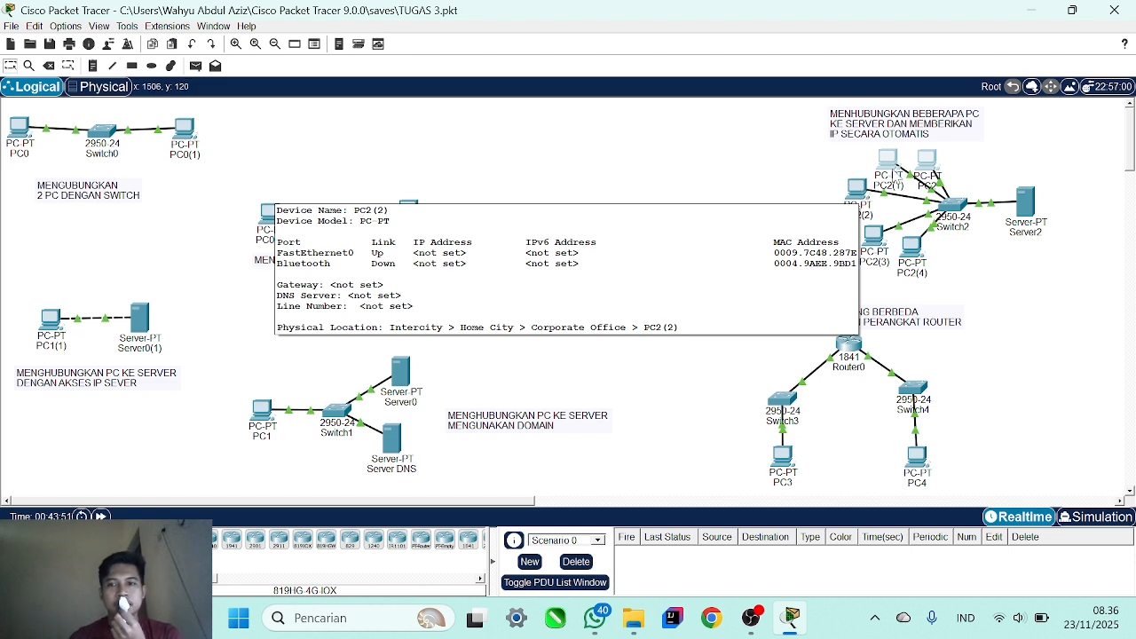
click(856, 188)
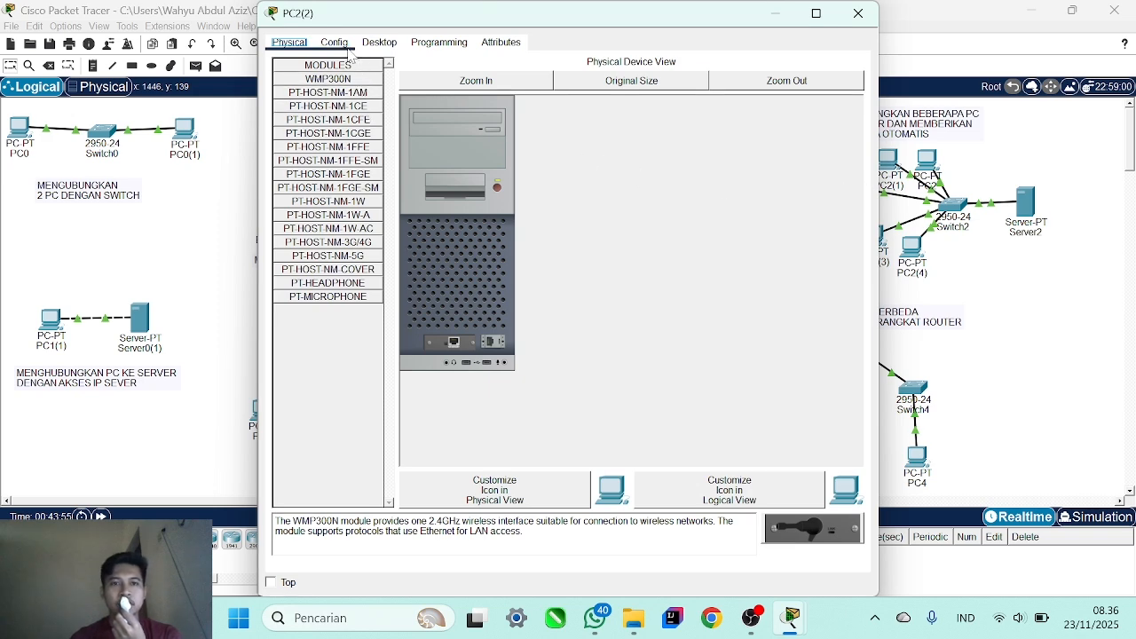
click(390, 44)
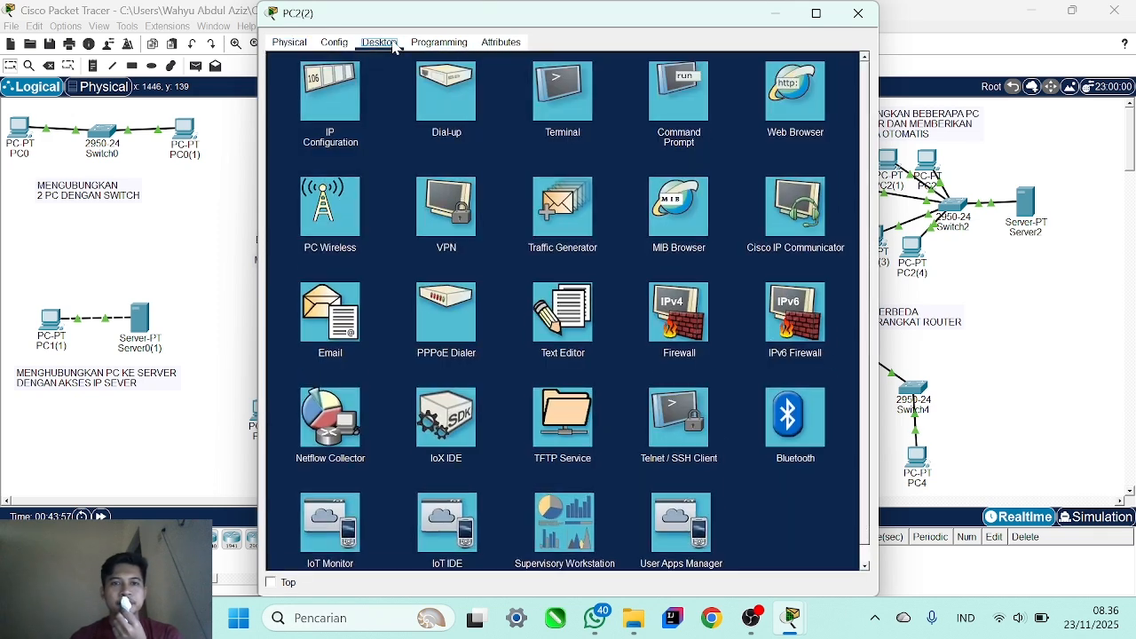
click(343, 114)
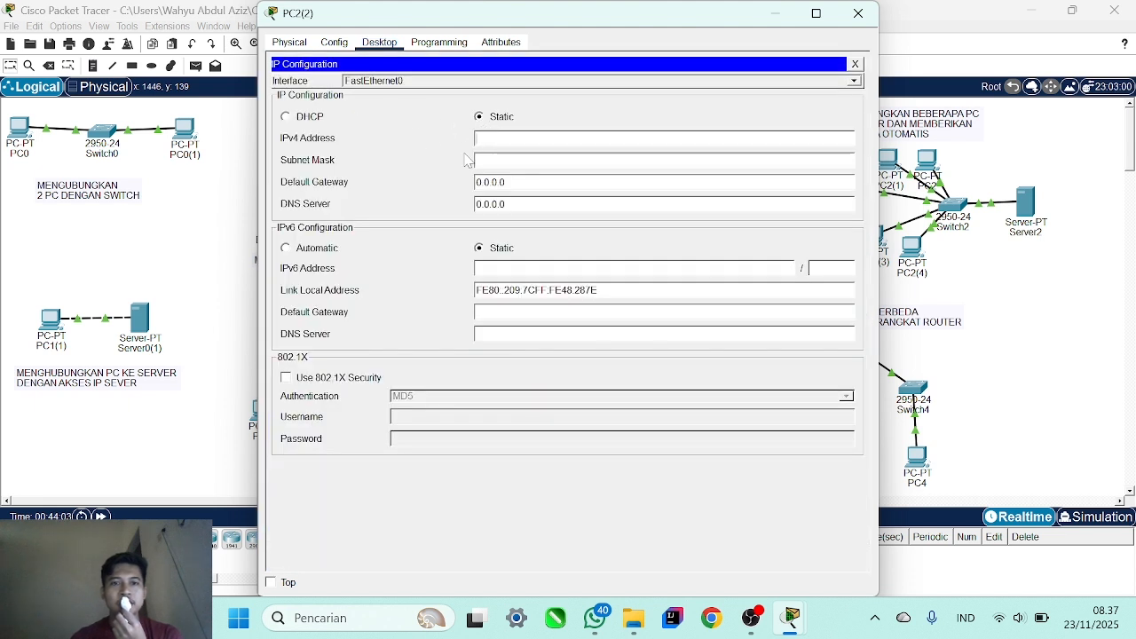
click(286, 118)
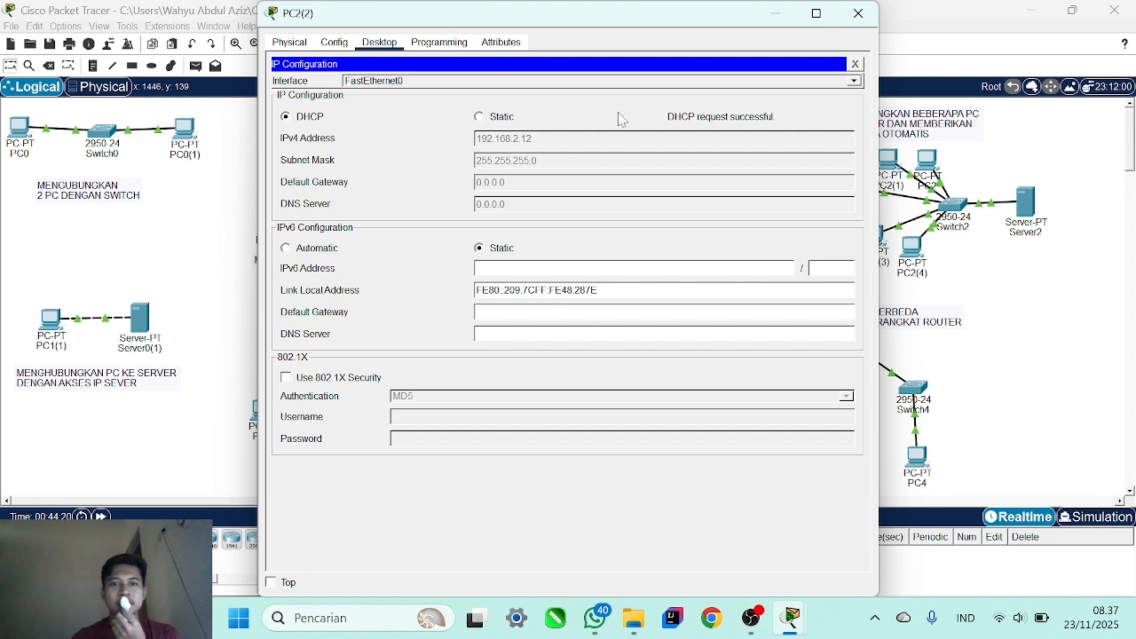
click(858, 13)
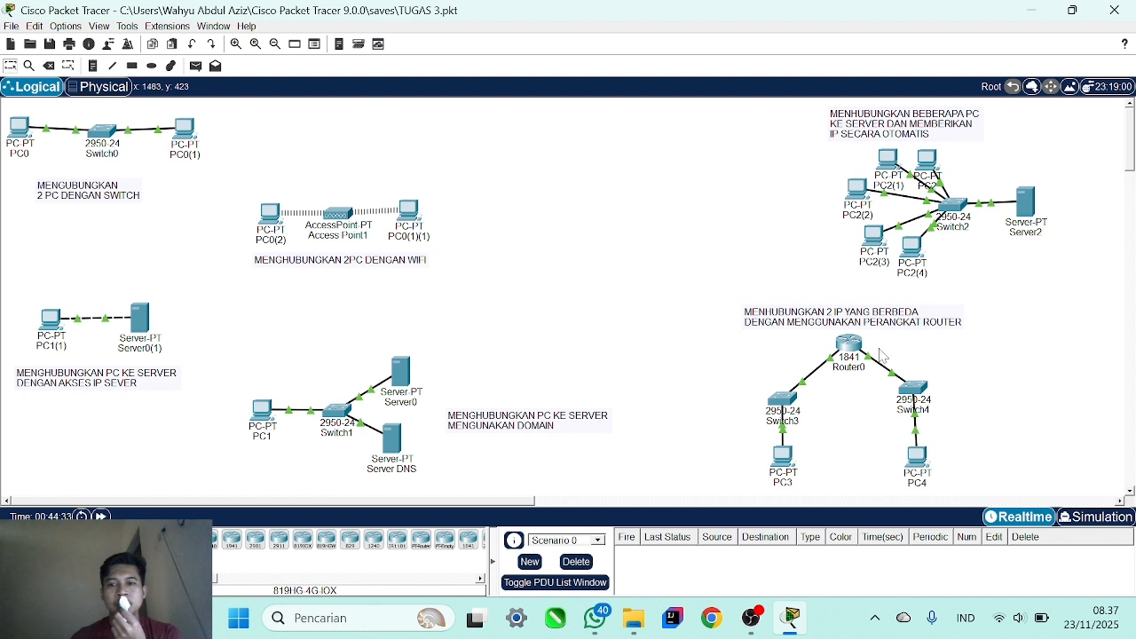
Examine the topology of the router network, selecting its devices and tracing from Router0 to Switch3, PC3 and PC4.
drag(709, 309, 972, 473)
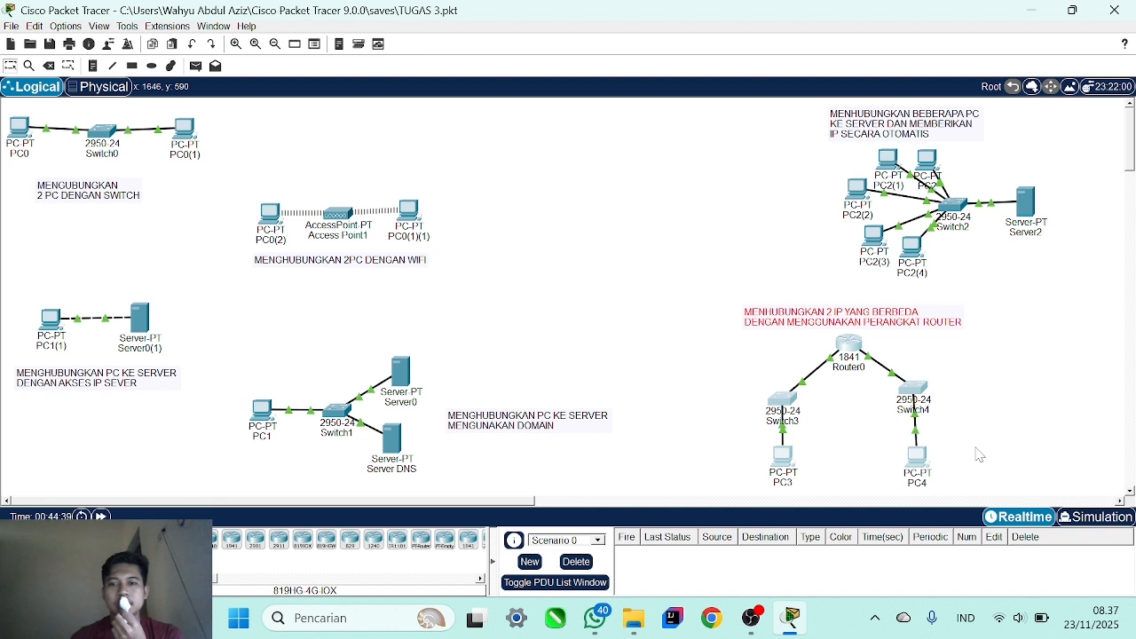
click(979, 452)
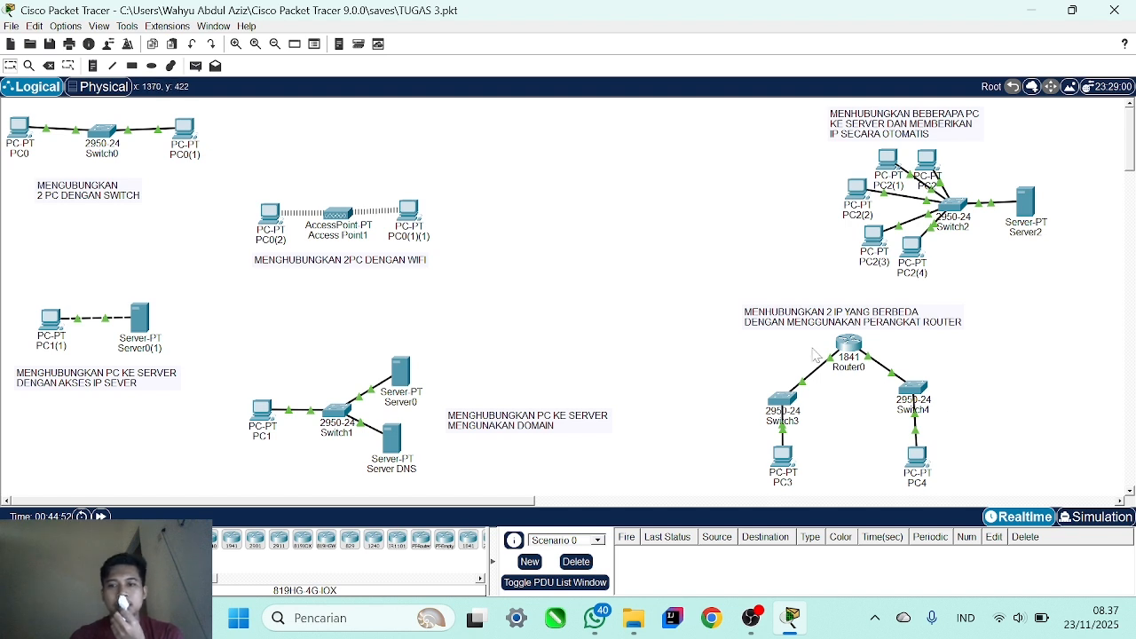
click(842, 359)
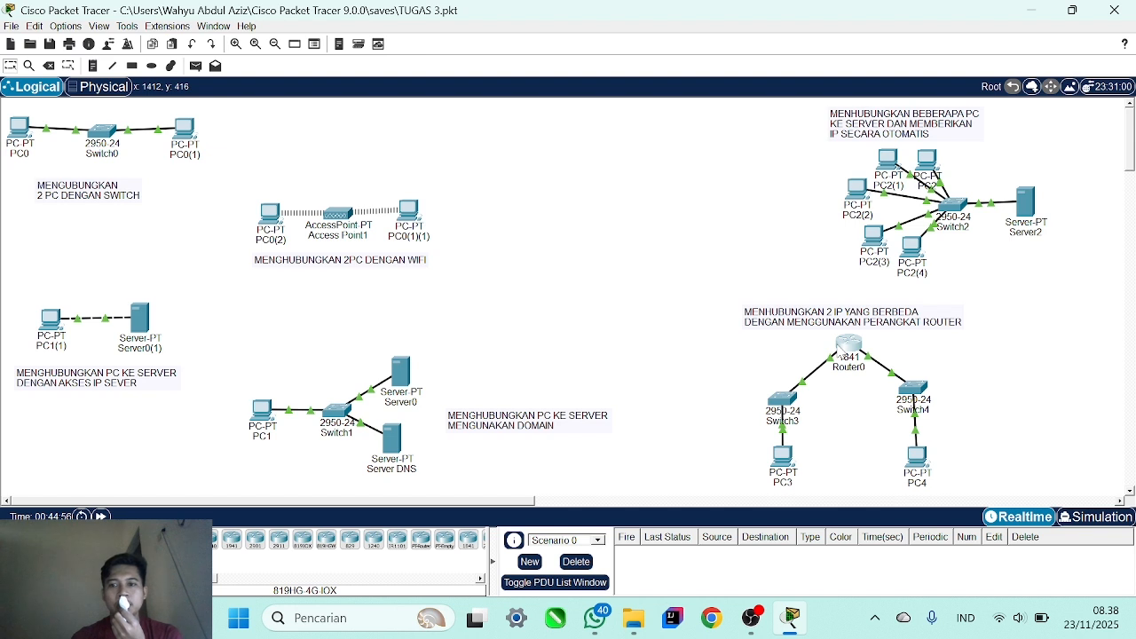
click(834, 458)
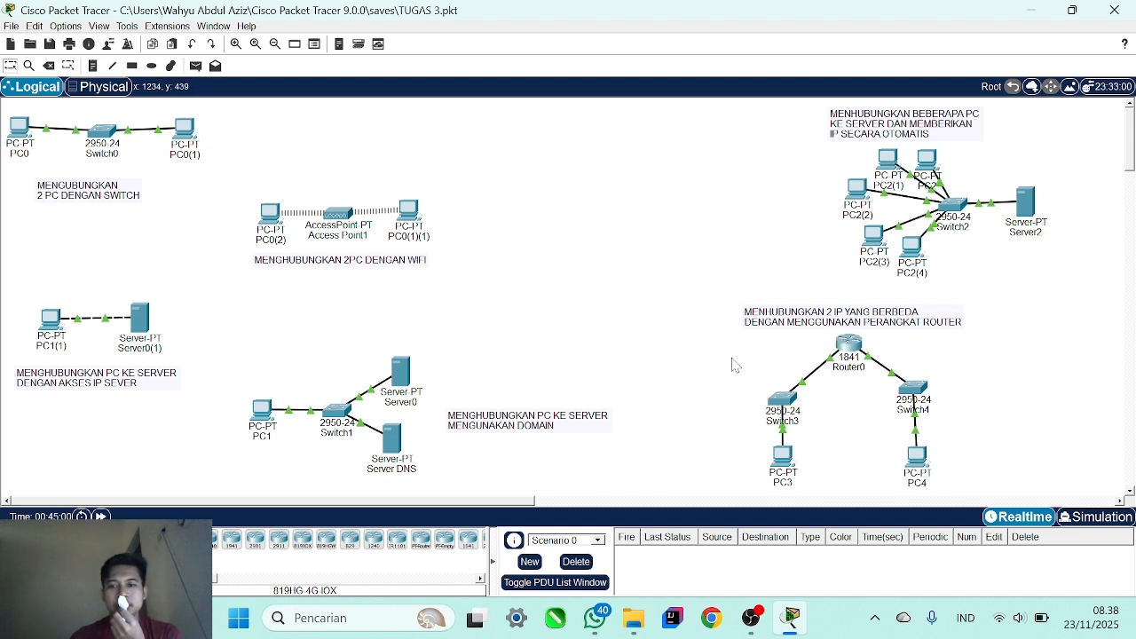
drag(783, 406, 819, 499)
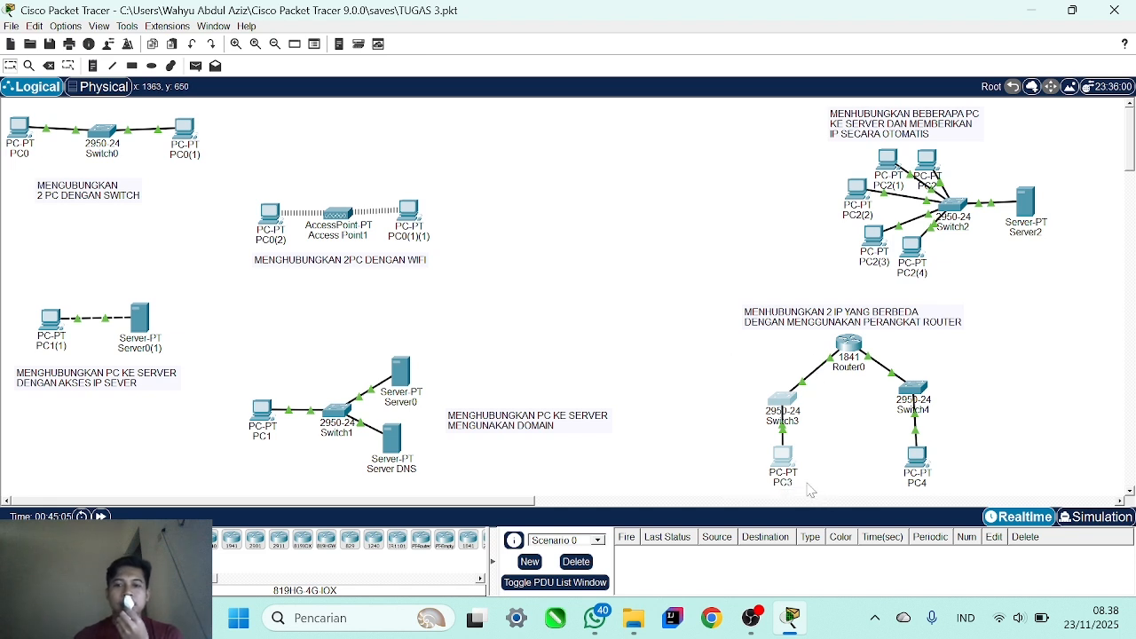
mouse_move(788, 464)
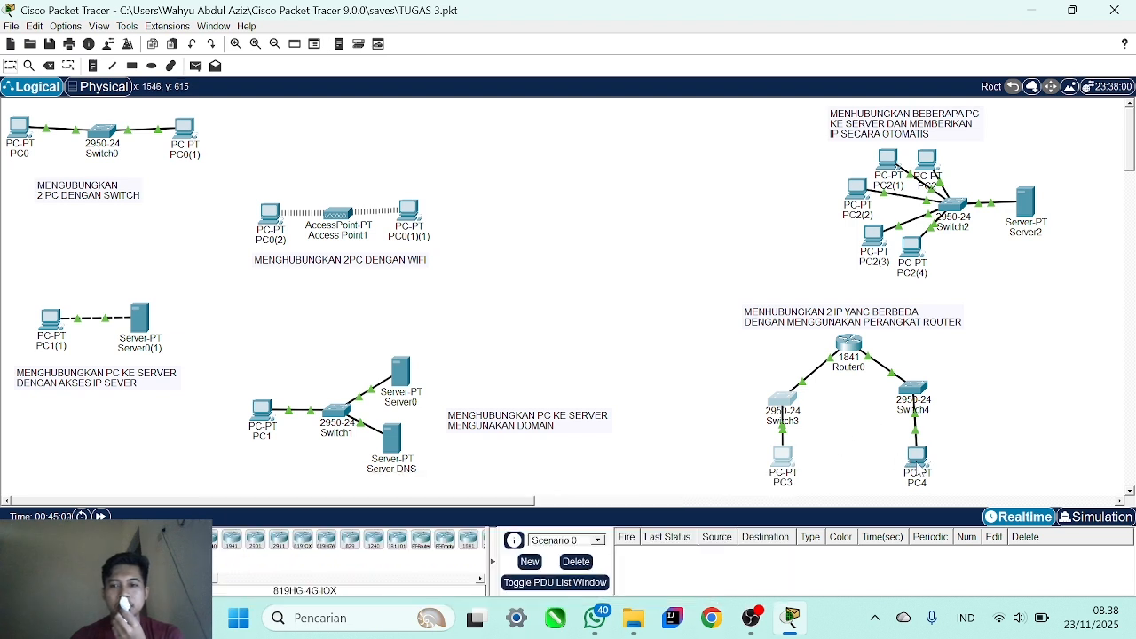
mouse_move(920, 470)
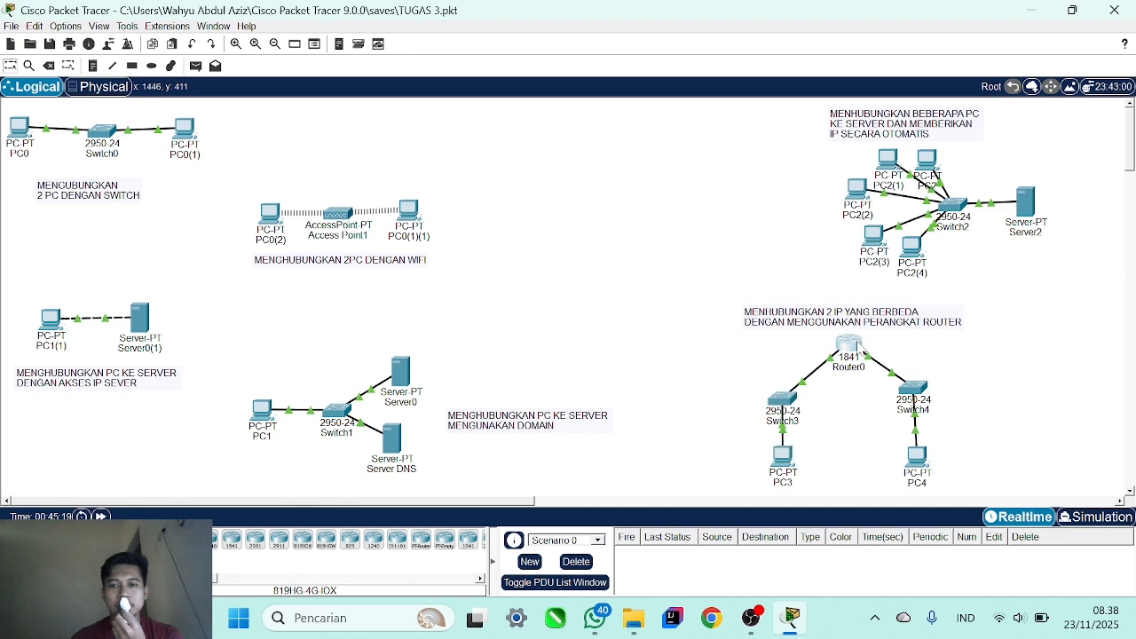
View the FastEthernet0/0 interface settings of Router0, check its IPv4 address and close the router window.
click(856, 345)
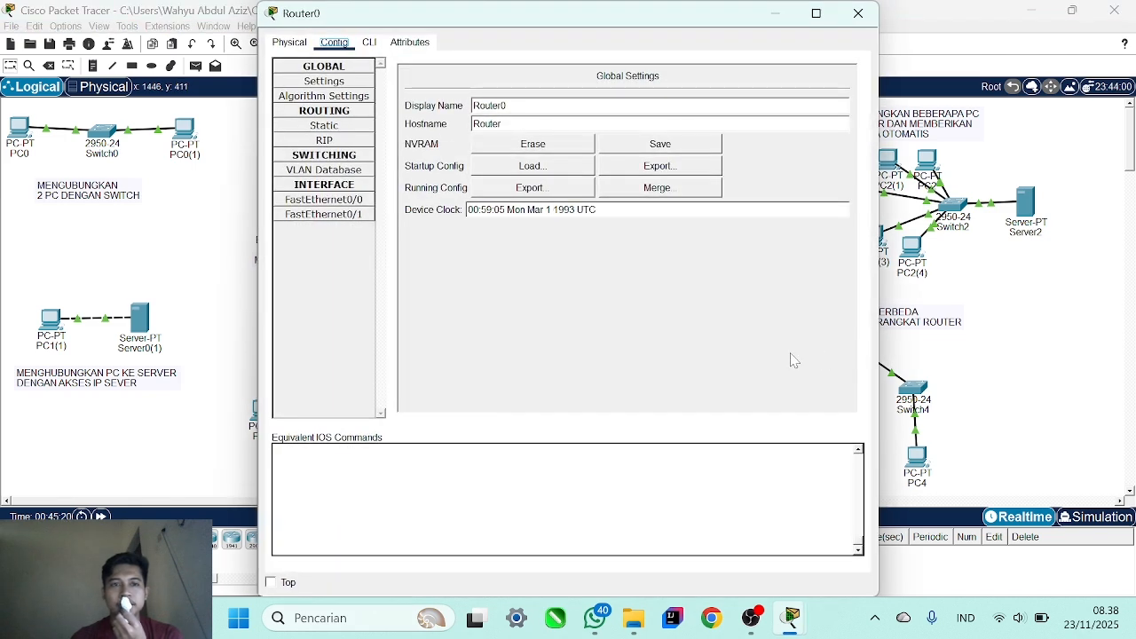
click(346, 202)
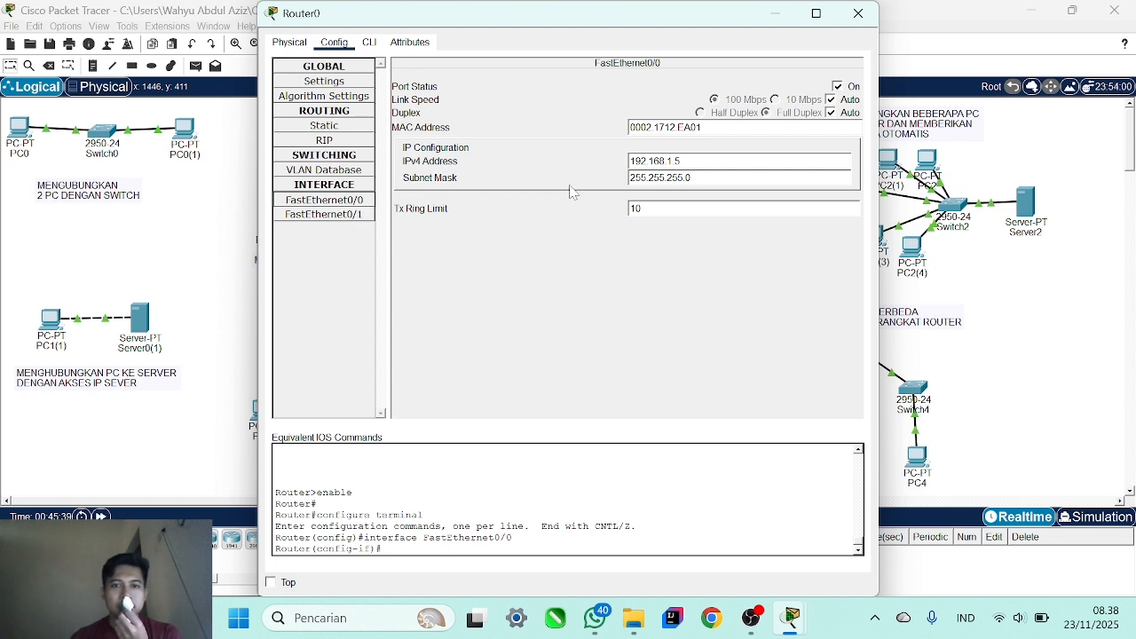
click(684, 162)
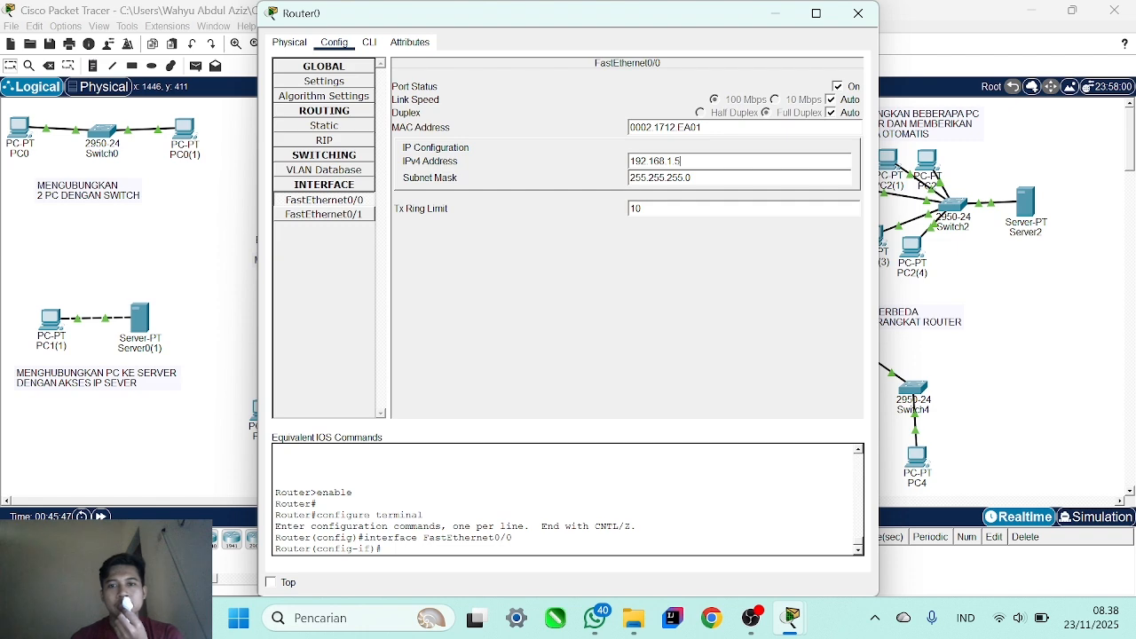
click(857, 13)
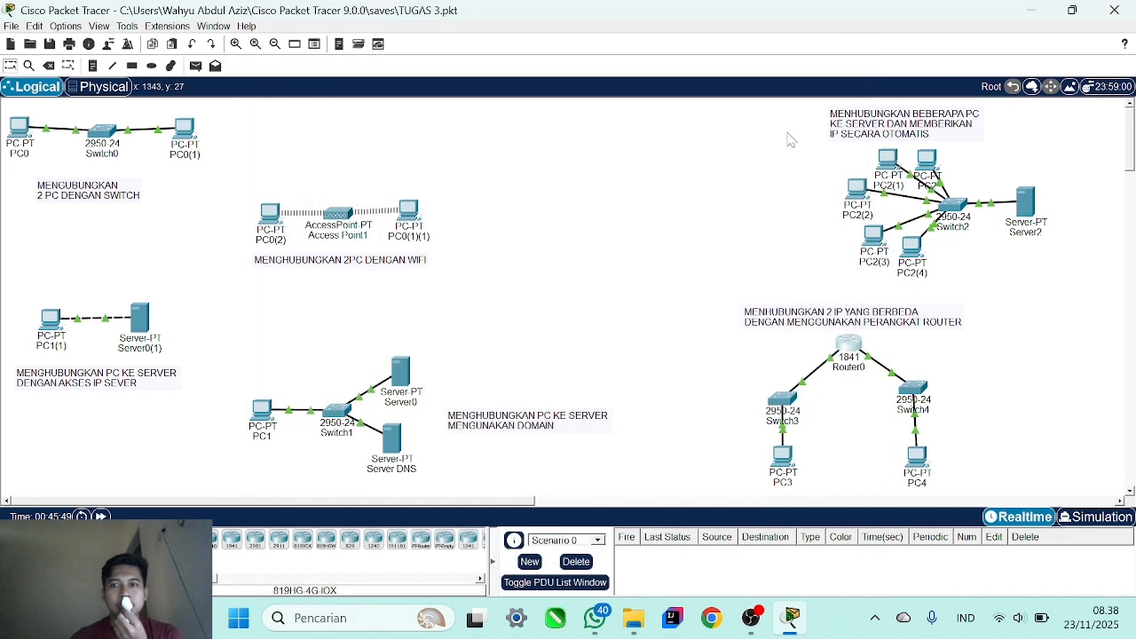
View the IP configuration of PC3, highlight its default gateway and close the PC window.
click(781, 464)
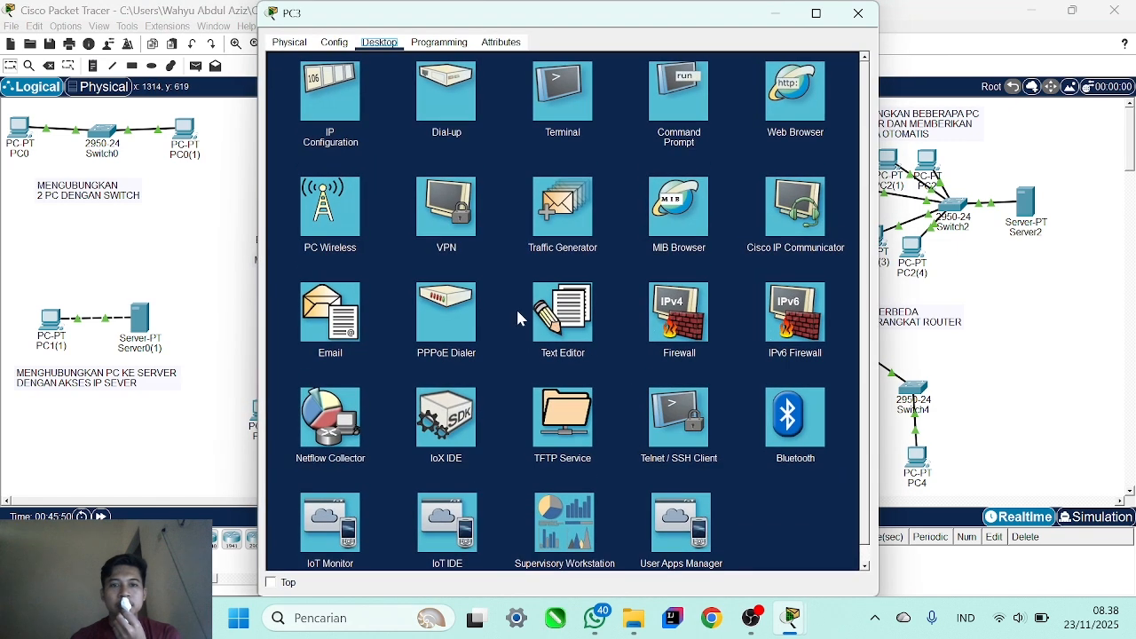
click(346, 120)
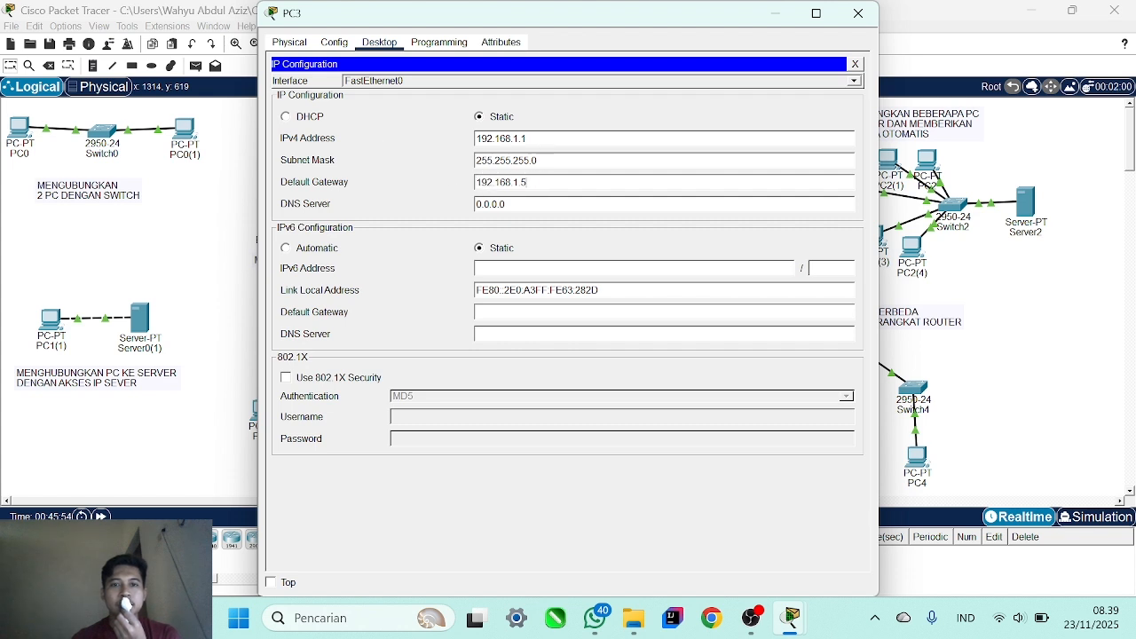
drag(529, 183, 472, 183)
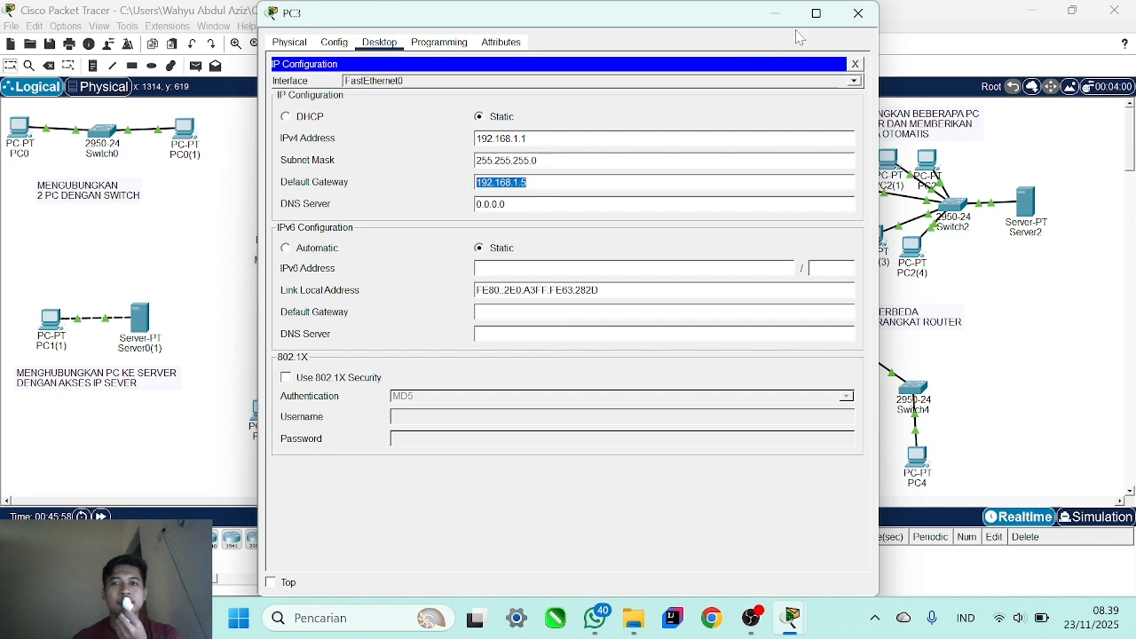
click(873, 22)
View the FastEthernet0/1 interface settings of Router0, check its IPv4 address and close the router window.
click(859, 354)
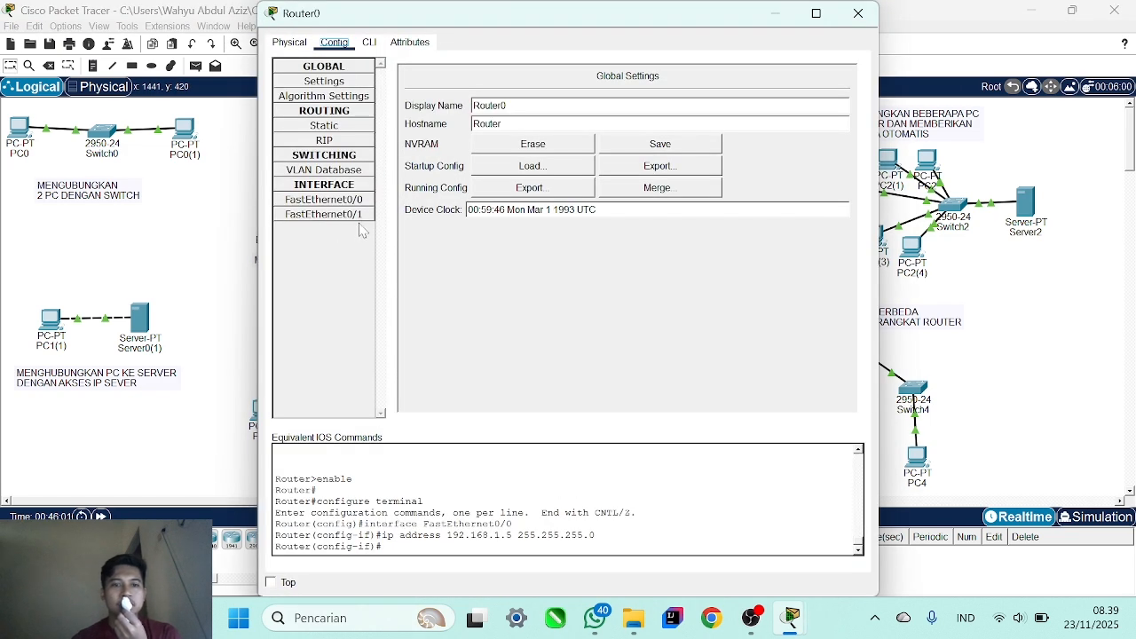
click(355, 218)
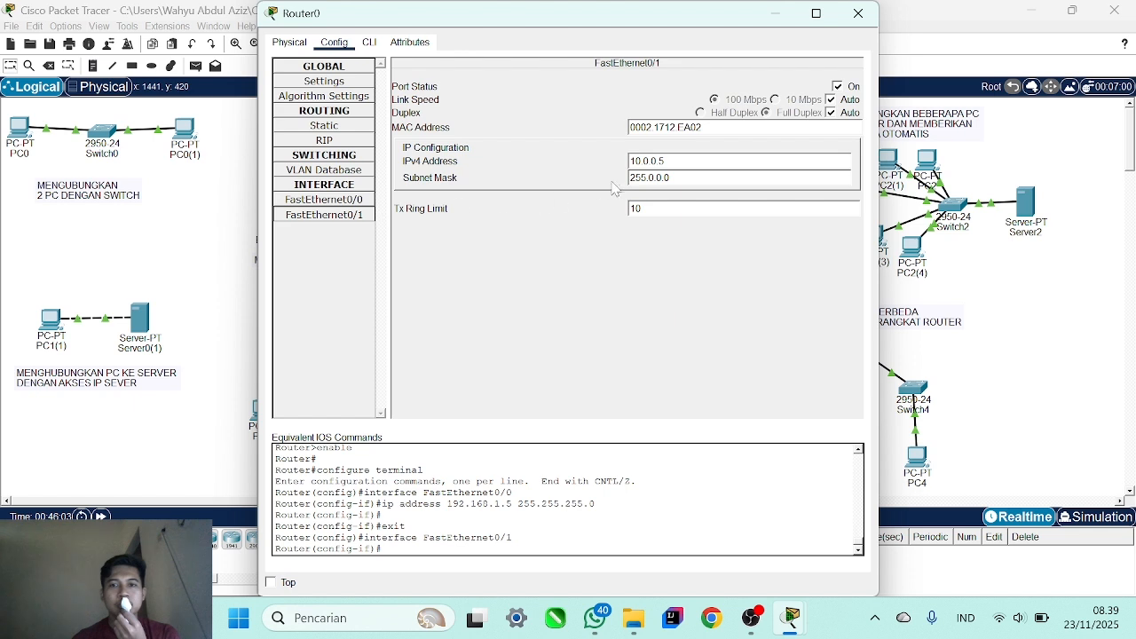
click(666, 162)
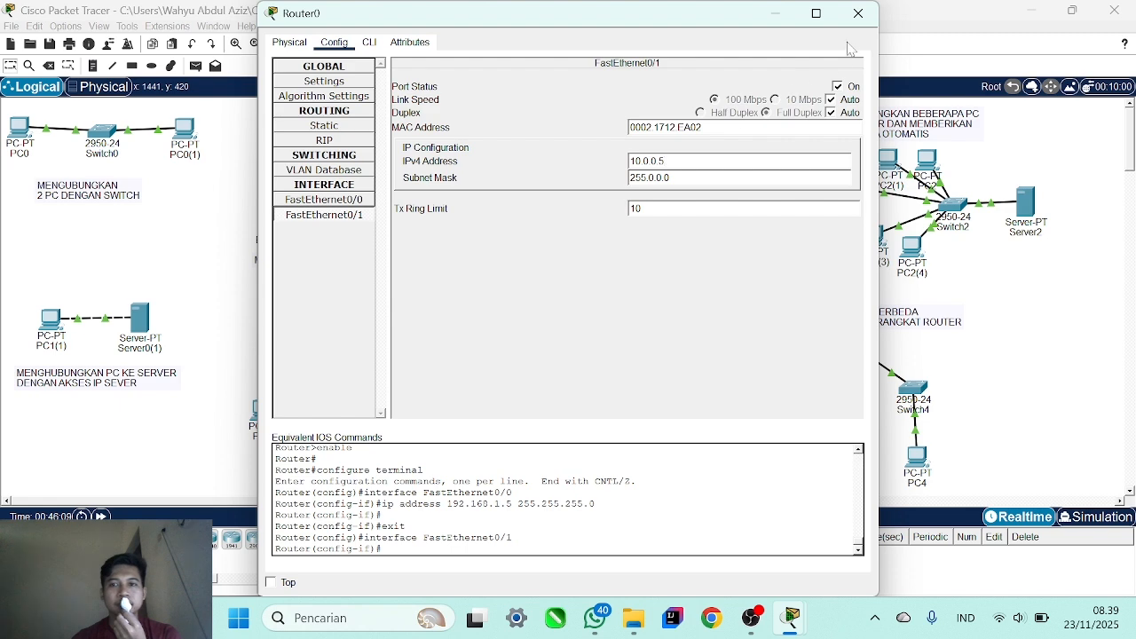
click(858, 13)
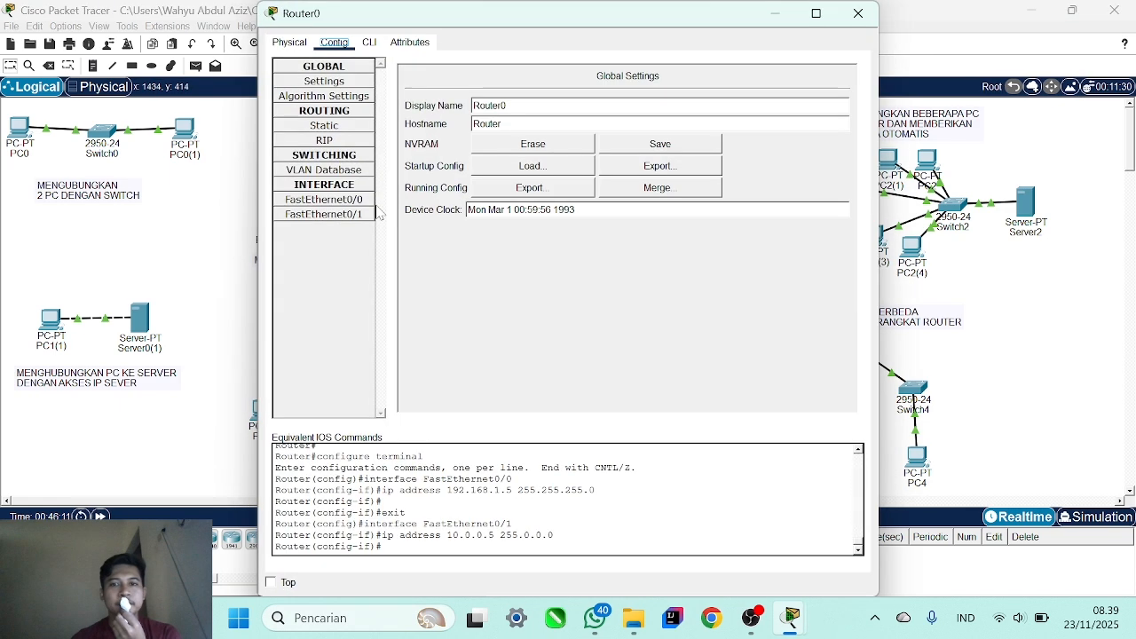
View the command-line interface of Router0, examine the IP address commands for both FastEthernet interfaces and close the window.
click(850, 347)
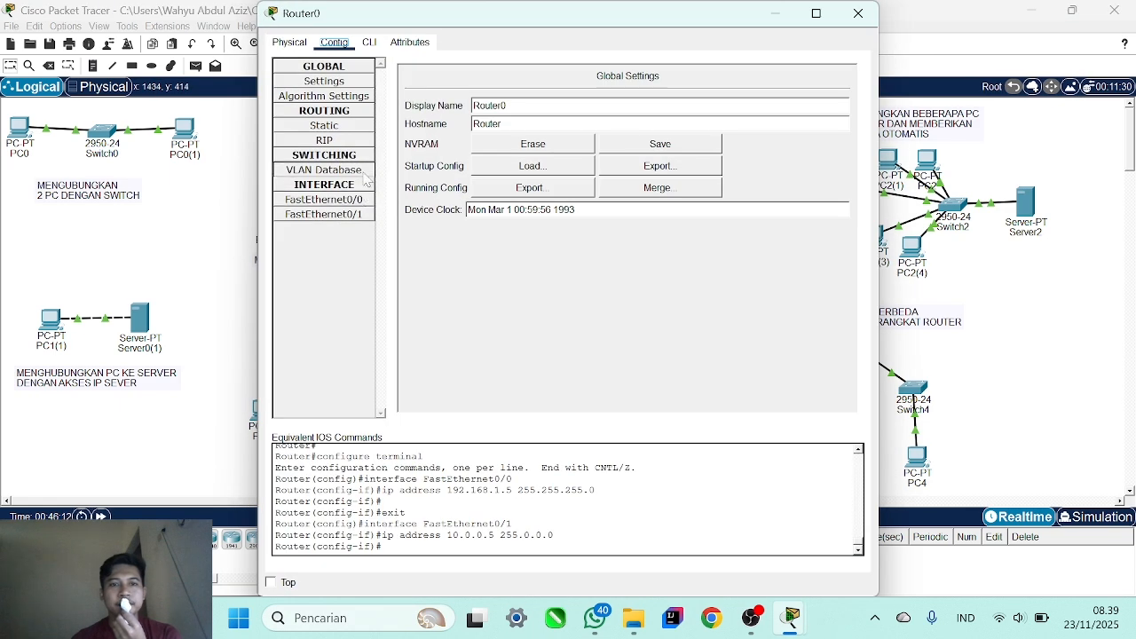
click(369, 43)
click(392, 44)
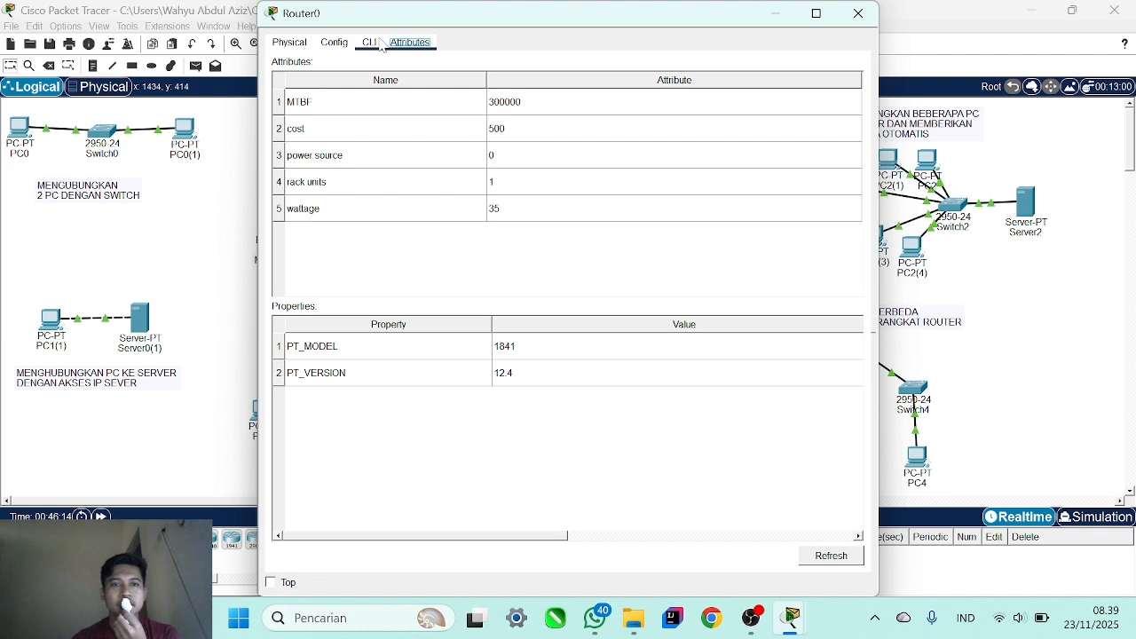
click(369, 45)
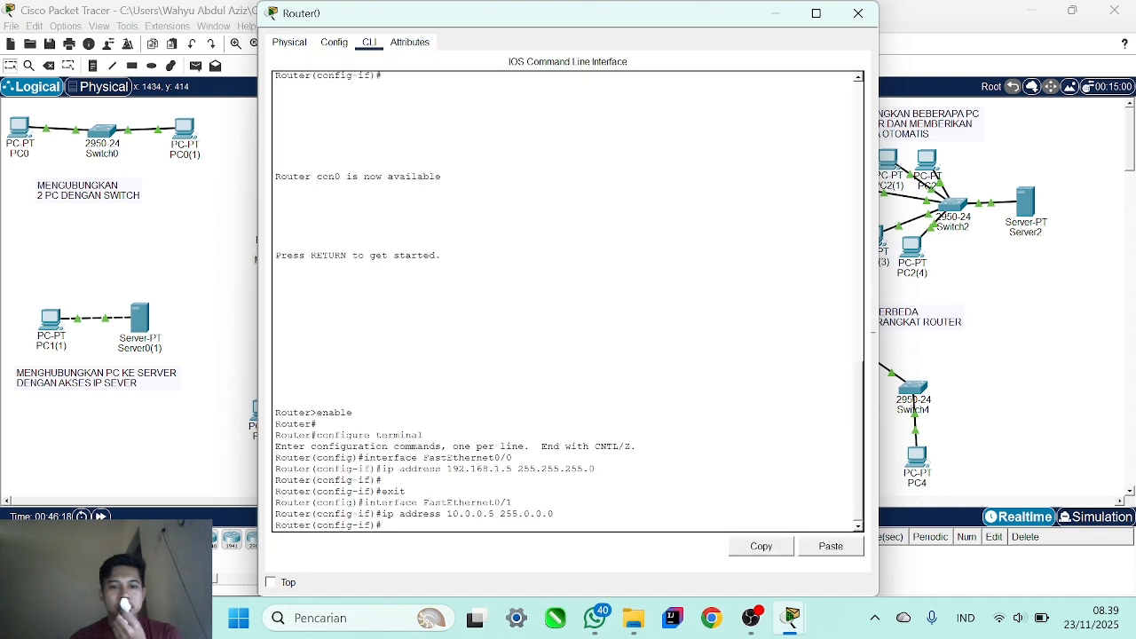
click(334, 42)
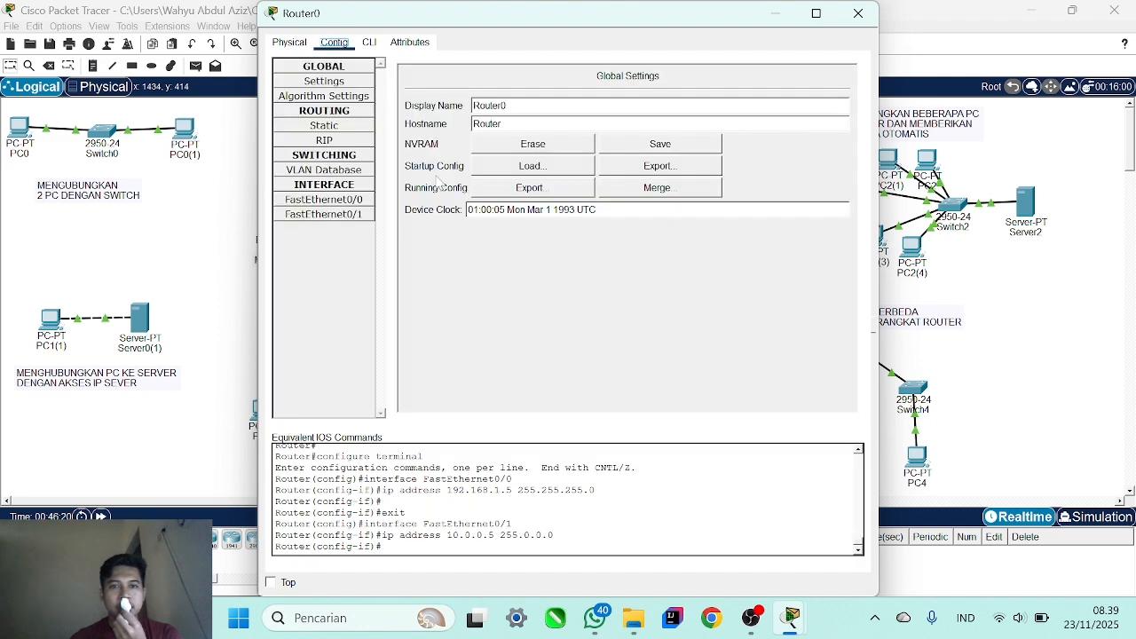
click(367, 43)
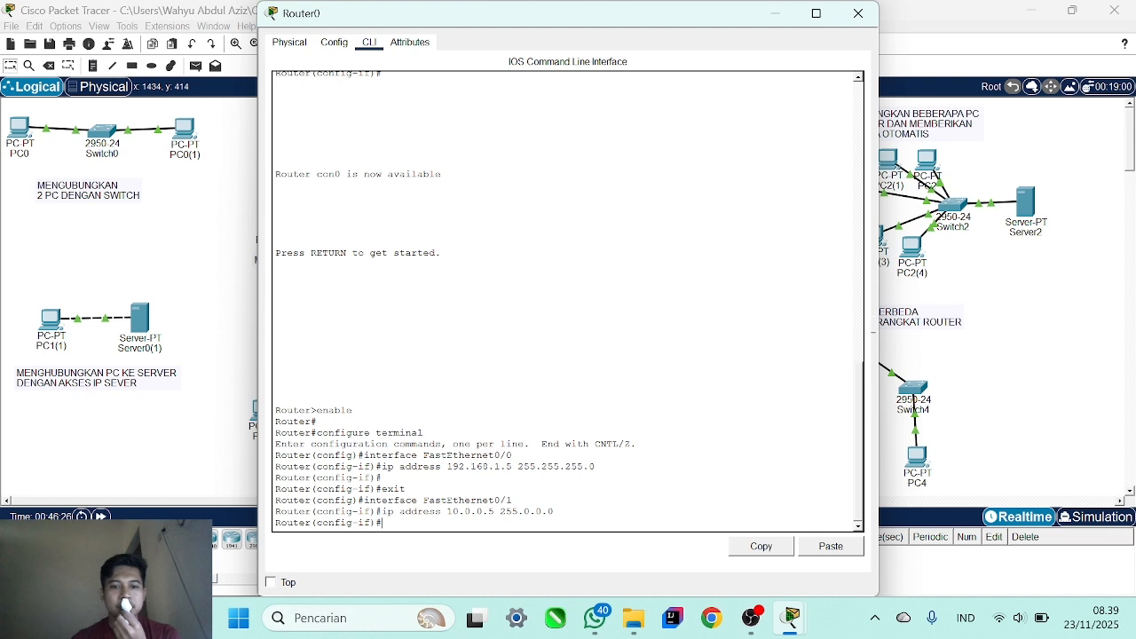
drag(593, 466, 388, 467)
drag(554, 511, 447, 512)
click(291, 44)
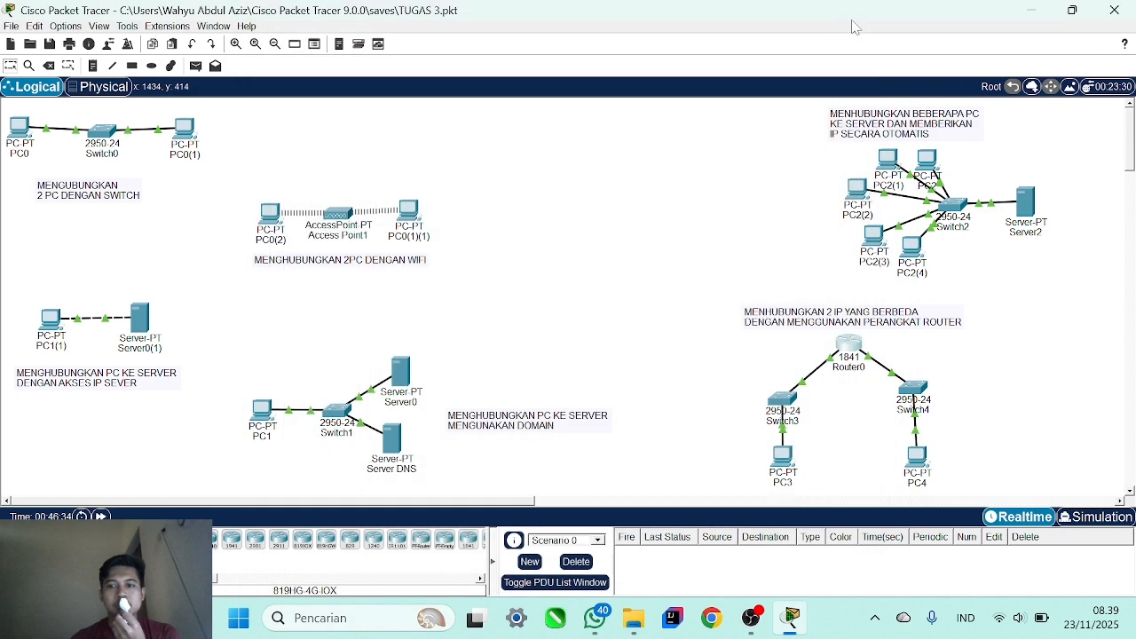
click(856, 14)
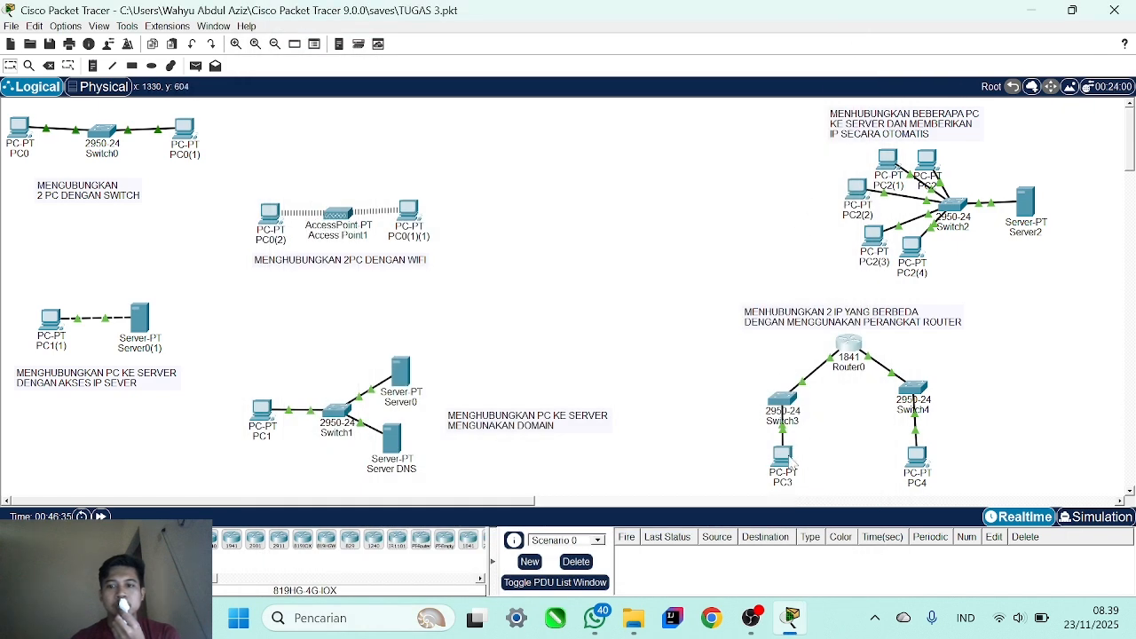
Ping 10.0.0.1 from the Command Prompt of PC3 to test the connection through Router0.
mouse_move(791, 463)
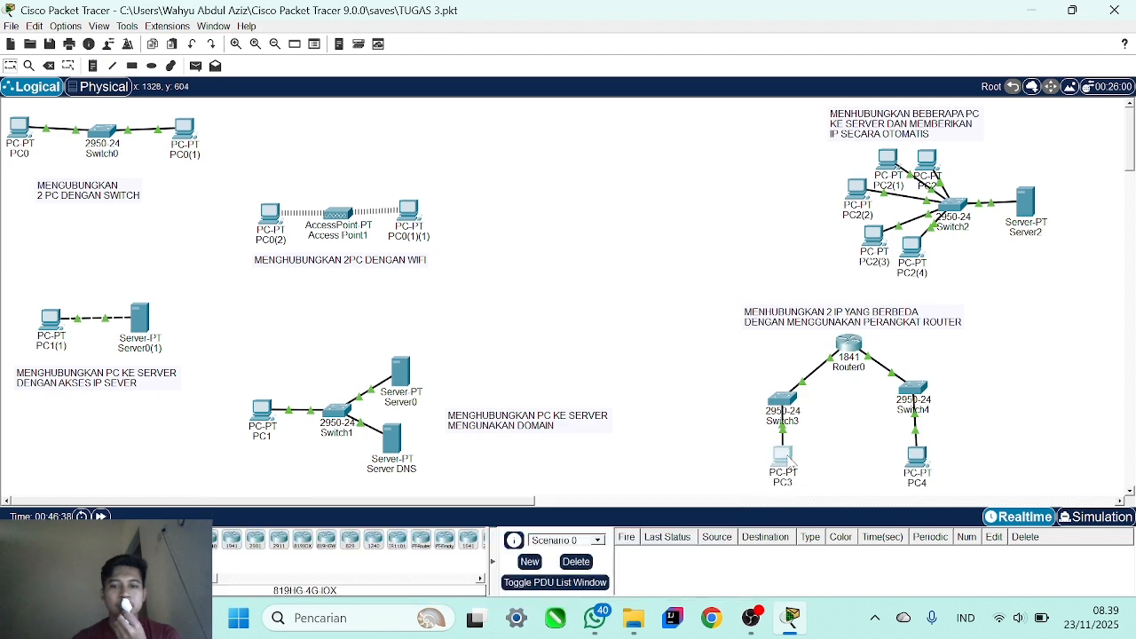
click(782, 457)
click(673, 105)
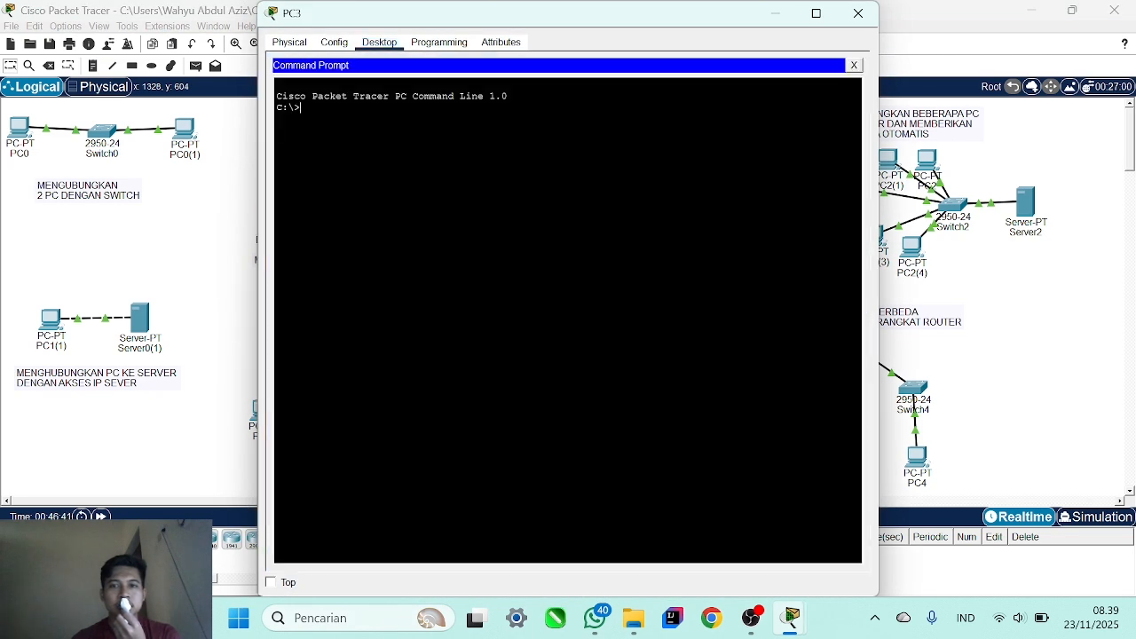
text(p)
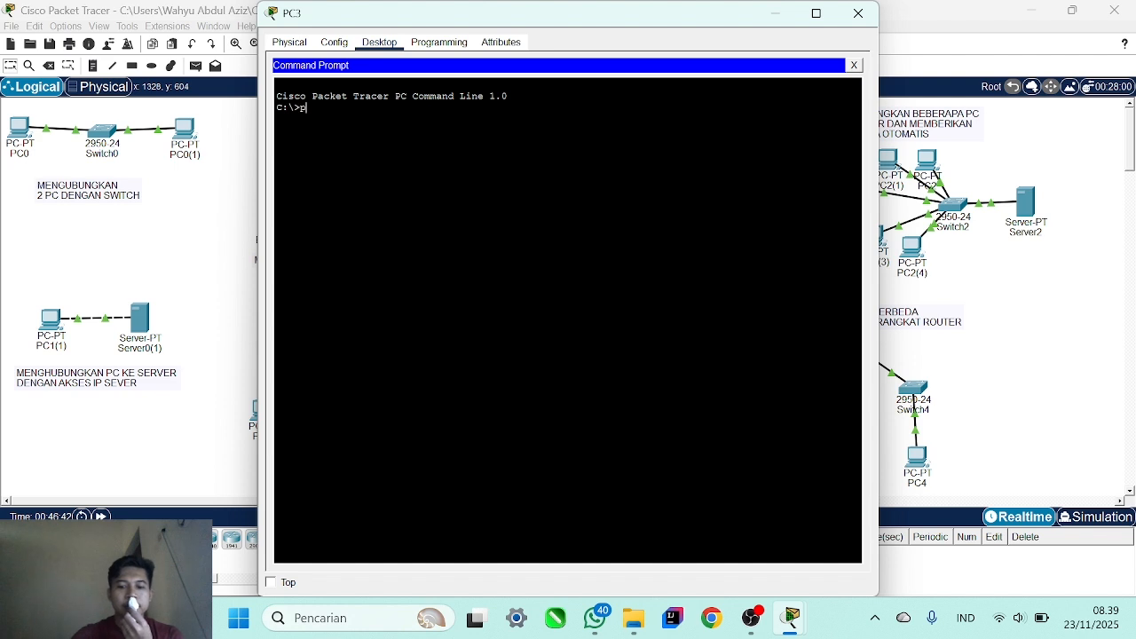
text(ing )
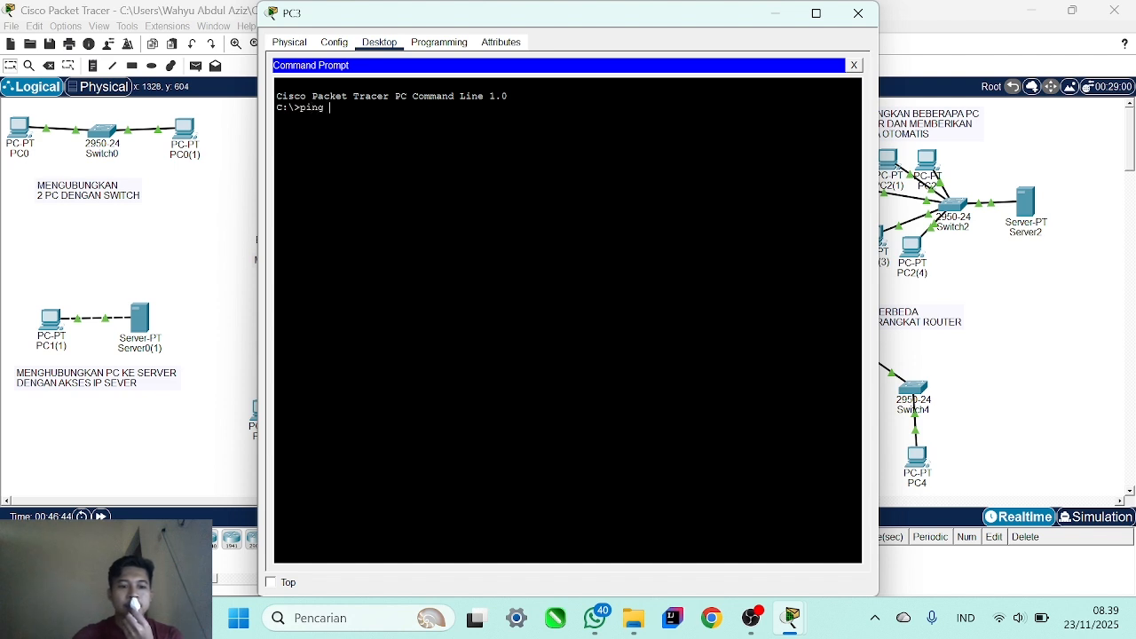
text(10)
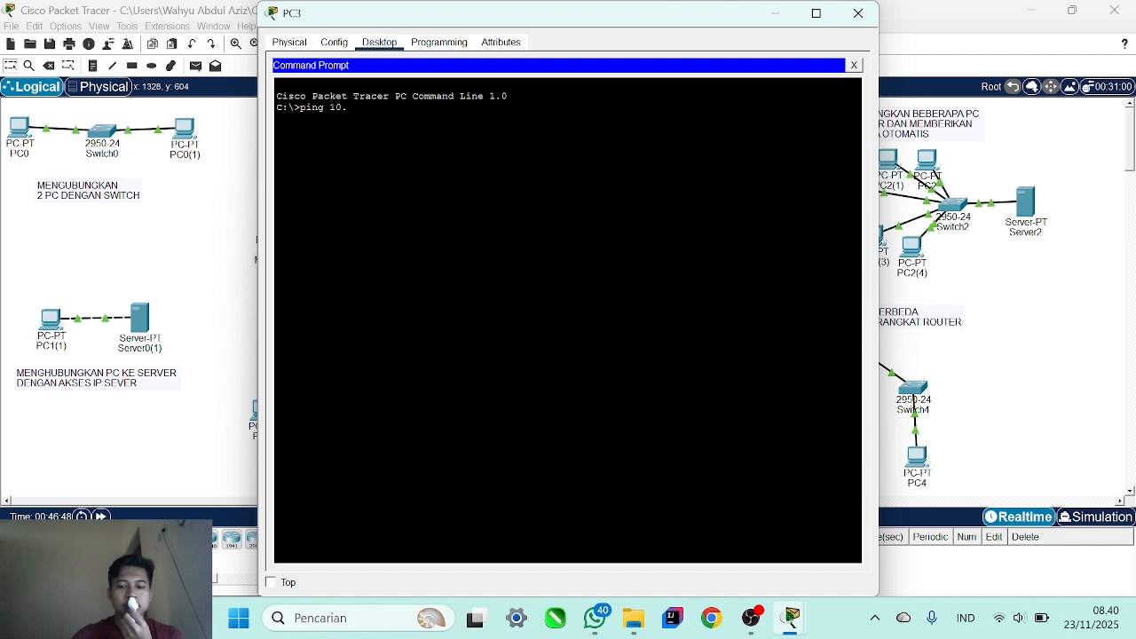
text(.0.0)
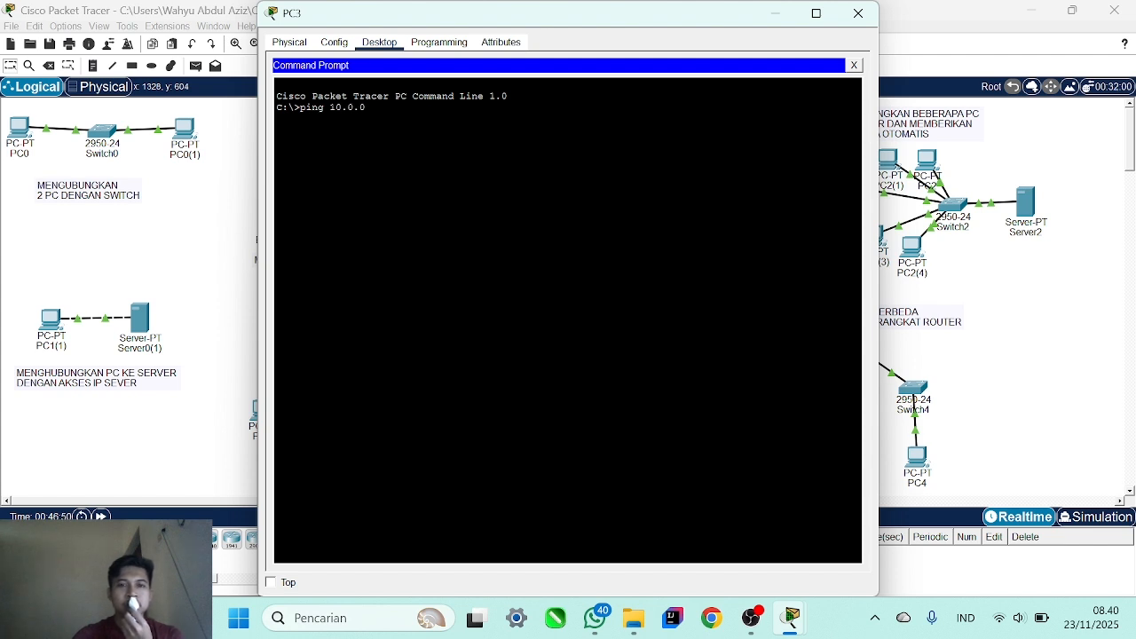
text(.1)
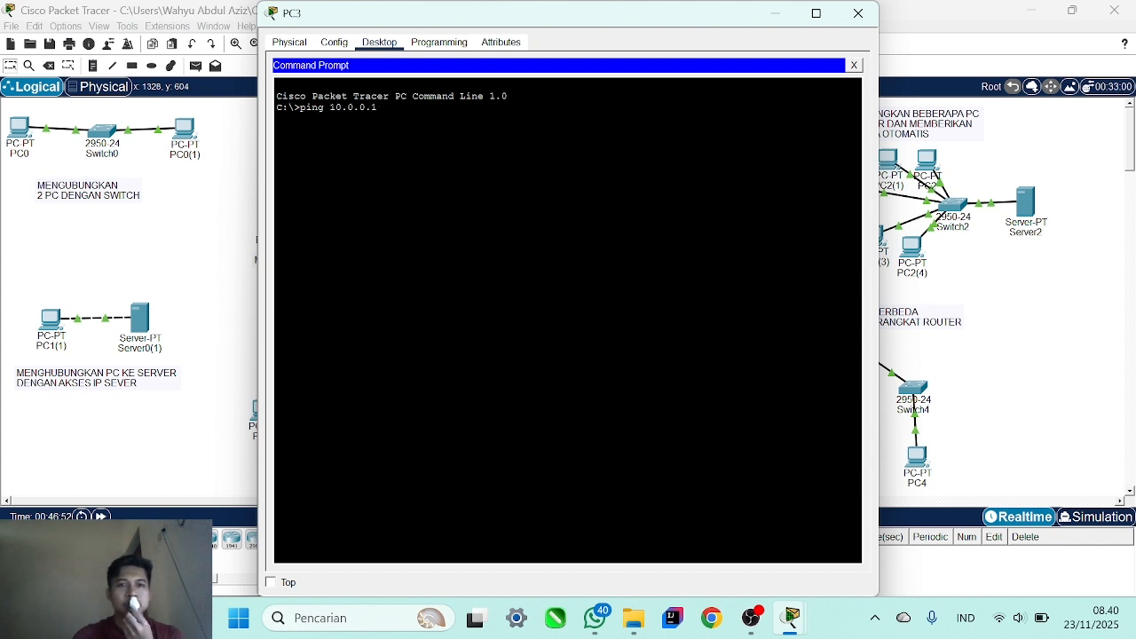
key(Return)
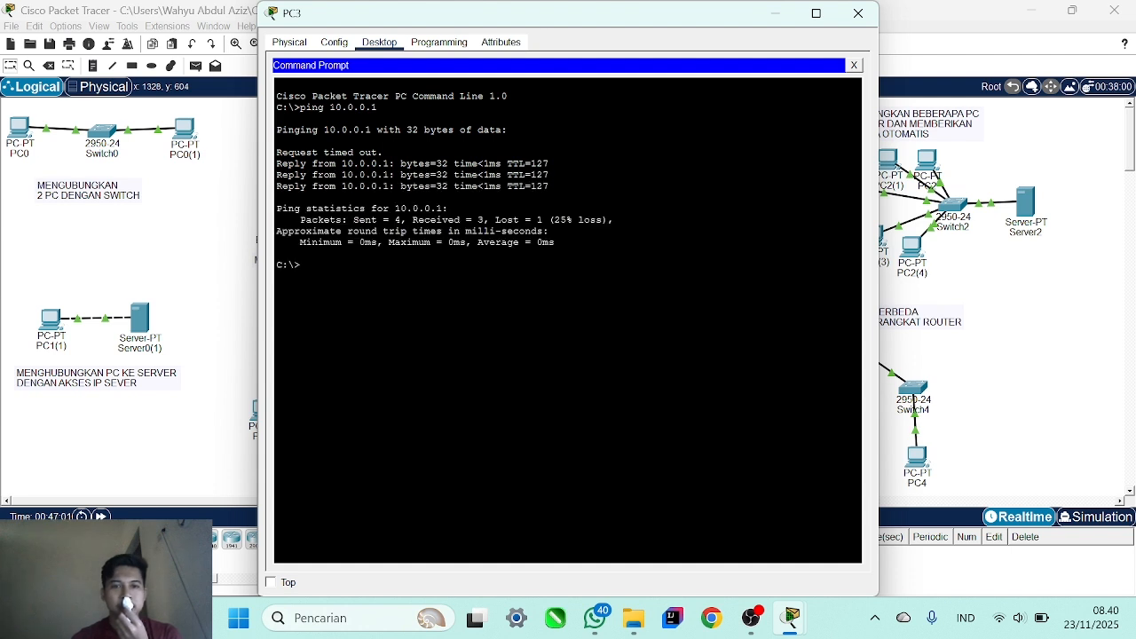
Highlight the first response line of the ping, repeat the ping to 10.0.0.1 and close the PC3 window.
drag(384, 153, 293, 153)
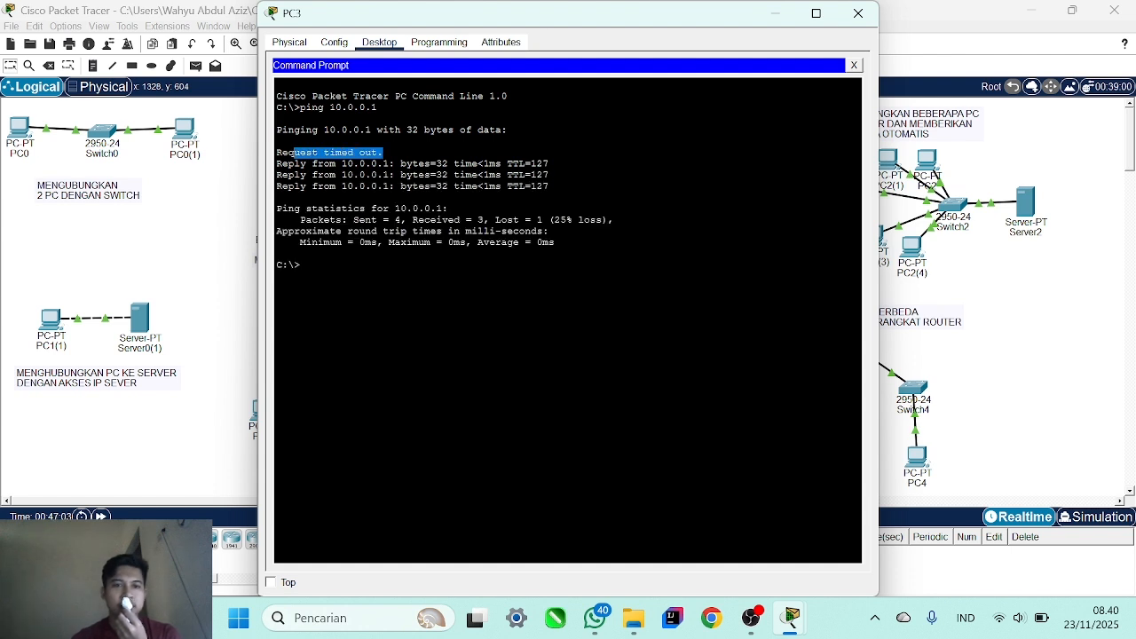
click(315, 175)
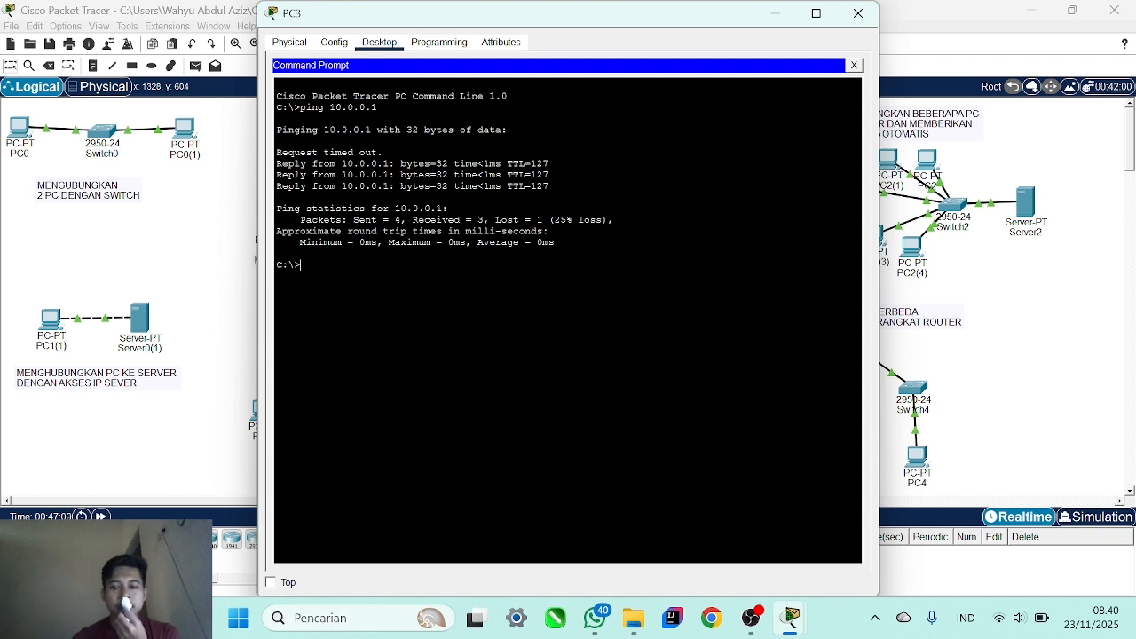
text(ping 10.0.0.1)
key(Return)
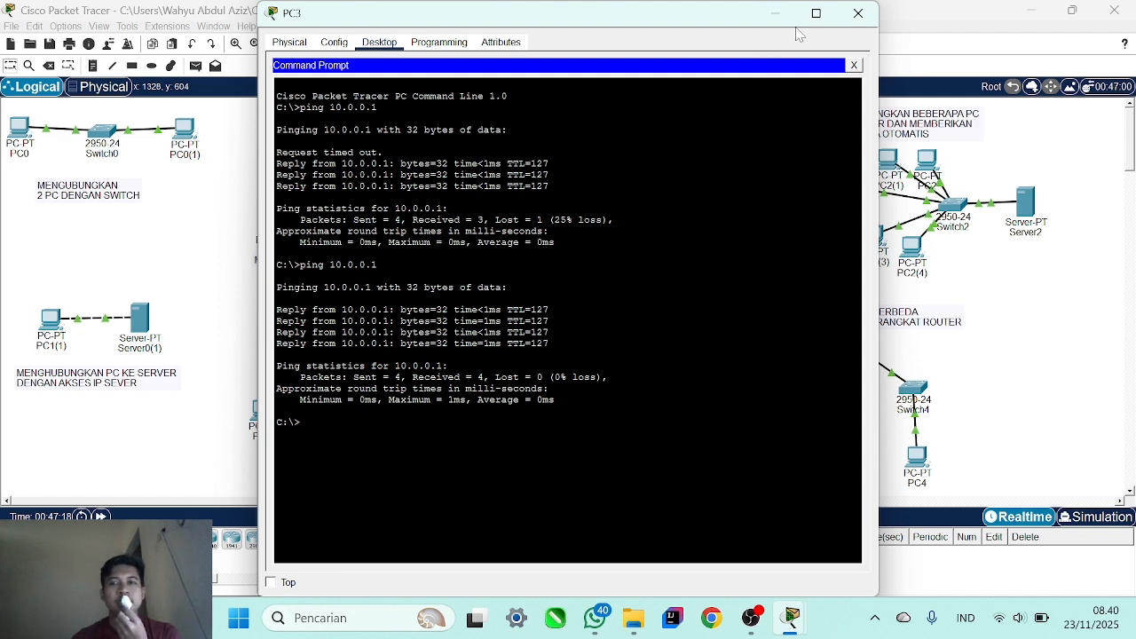
click(859, 13)
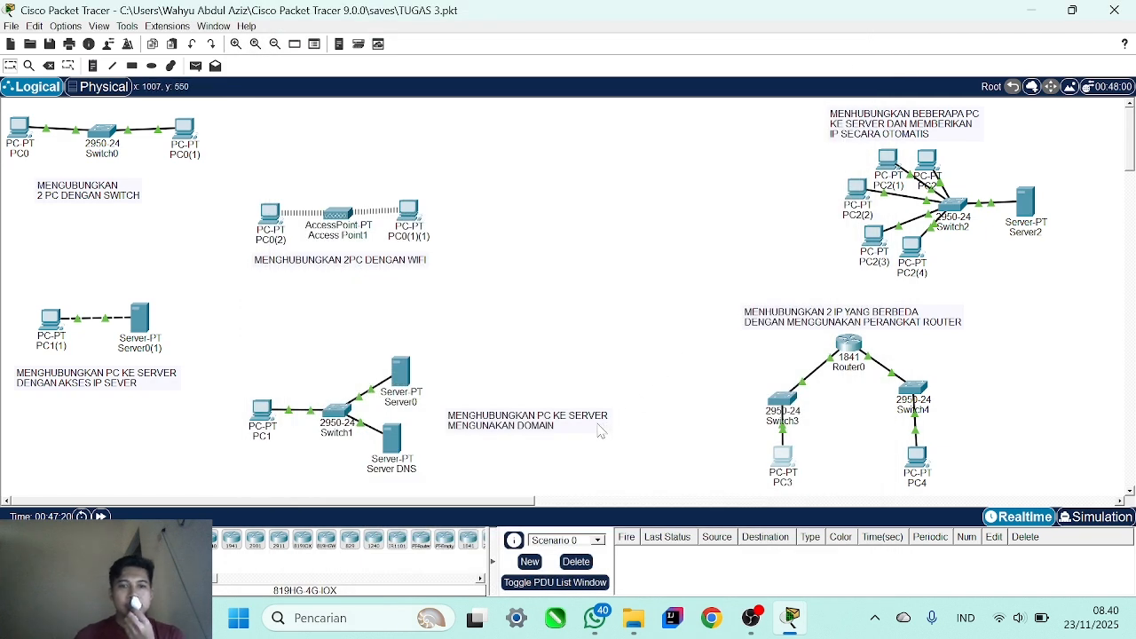